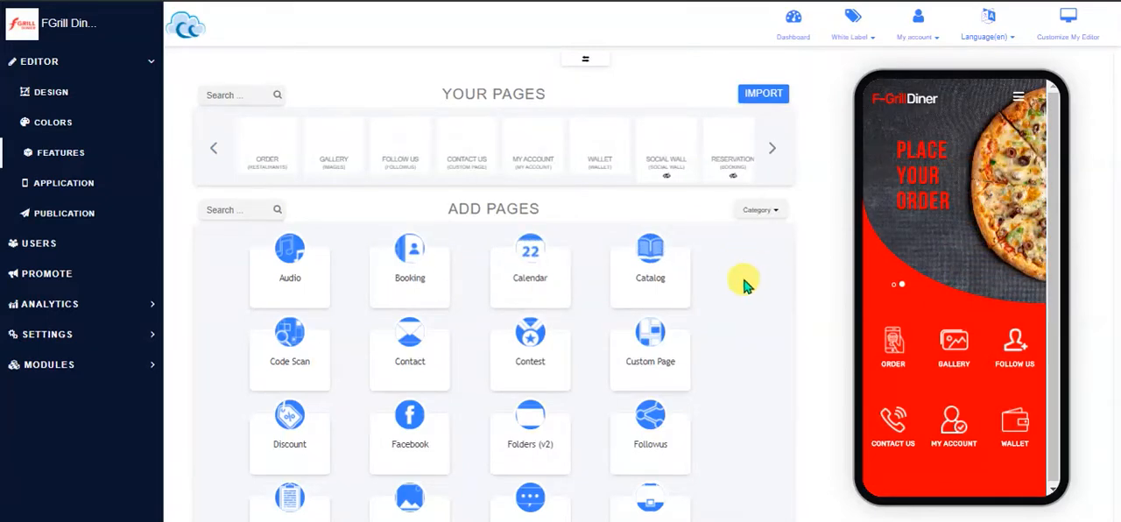
Filter the available page types by the Events and Social categories, and restore the filter to All
{"action": "scroll", "coordinate": [743, 285], "scroll_direction": "down", "scroll_amount": 3}
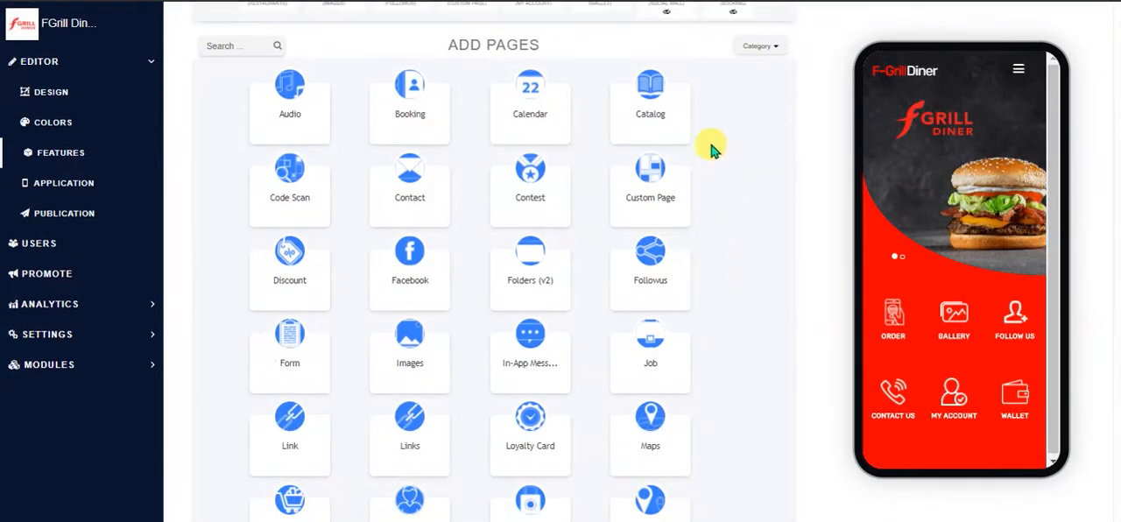
{"action": "left_click", "coordinate": [235, 46]}
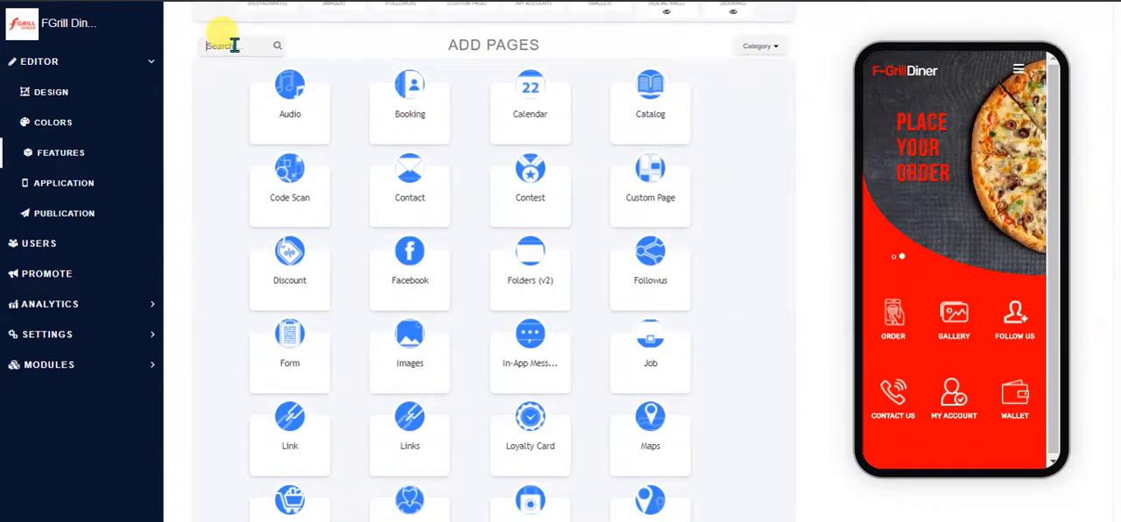
{"action": "left_click", "coordinate": [769, 47]}
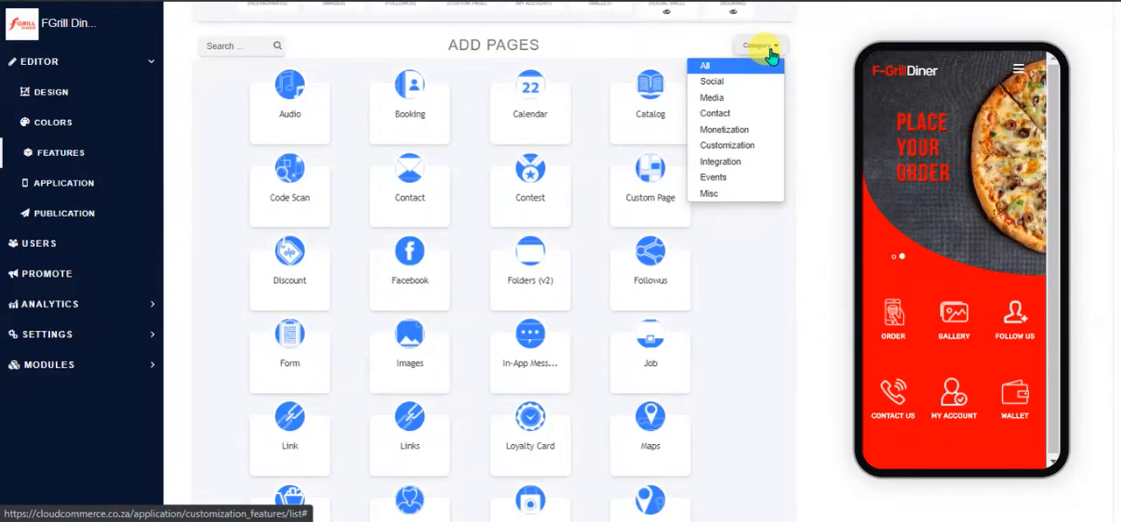
{"action": "left_click", "coordinate": [716, 178]}
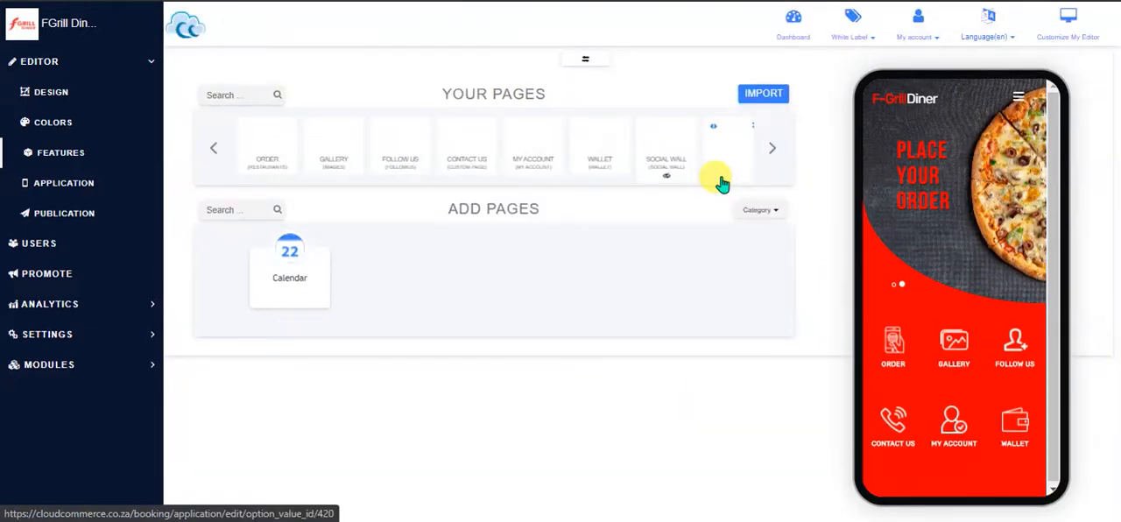
{"action": "left_click", "coordinate": [773, 214]}
{"action": "left_click", "coordinate": [724, 246]}
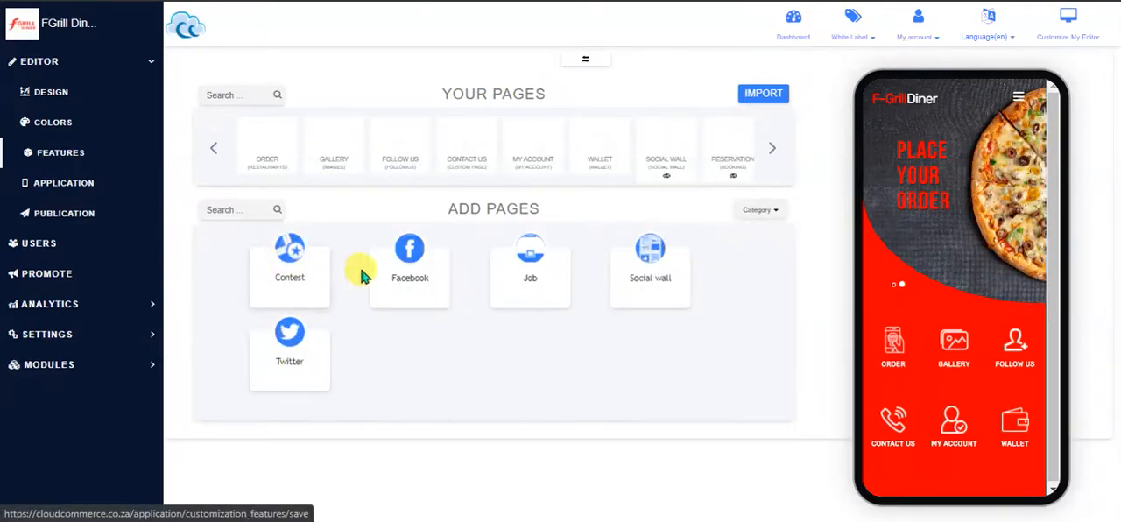
{"action": "left_click", "coordinate": [761, 211]}
{"action": "left_click", "coordinate": [726, 229]}
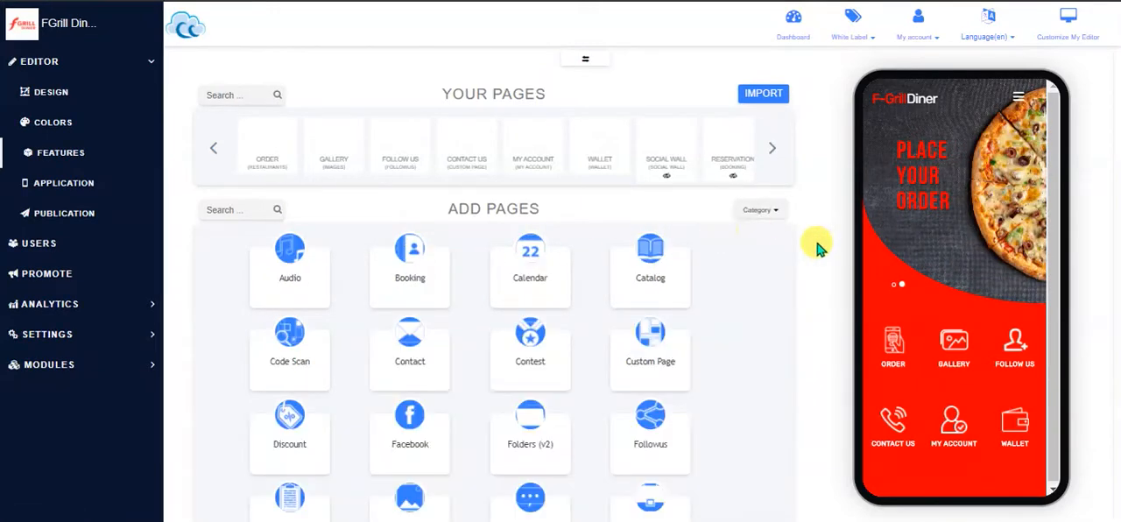
Add an Audio page to the app from the available page types
{"action": "scroll", "coordinate": [758, 291], "scroll_direction": "down", "scroll_amount": 3}
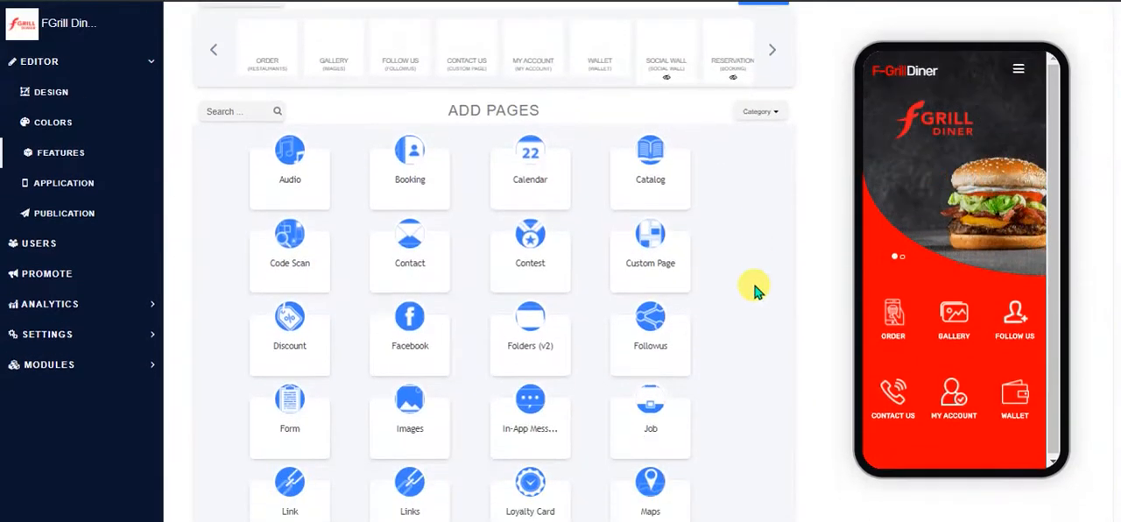
{"action": "scroll", "coordinate": [757, 291], "scroll_direction": "down", "scroll_amount": 1}
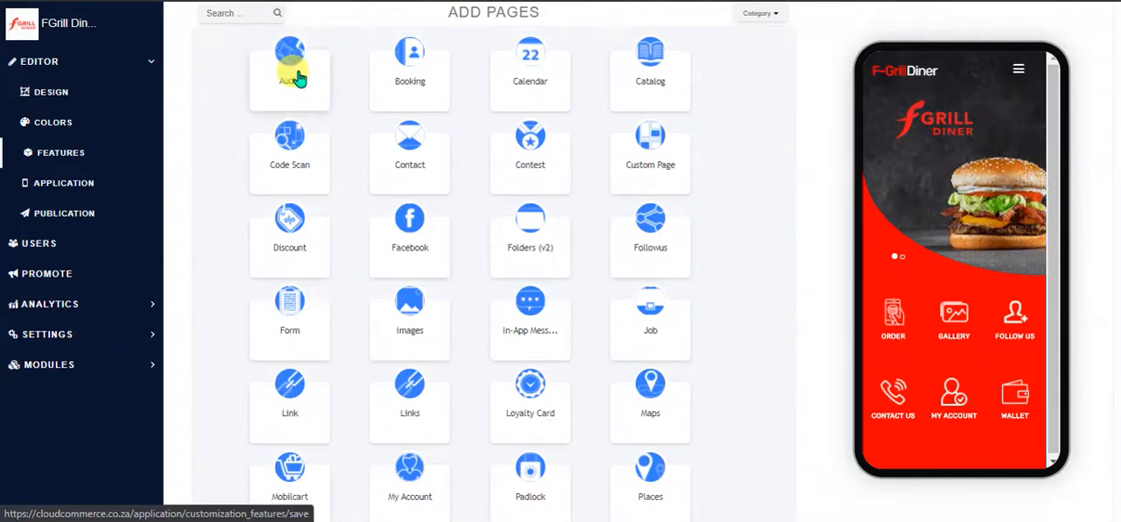
{"action": "left_click", "coordinate": [296, 75]}
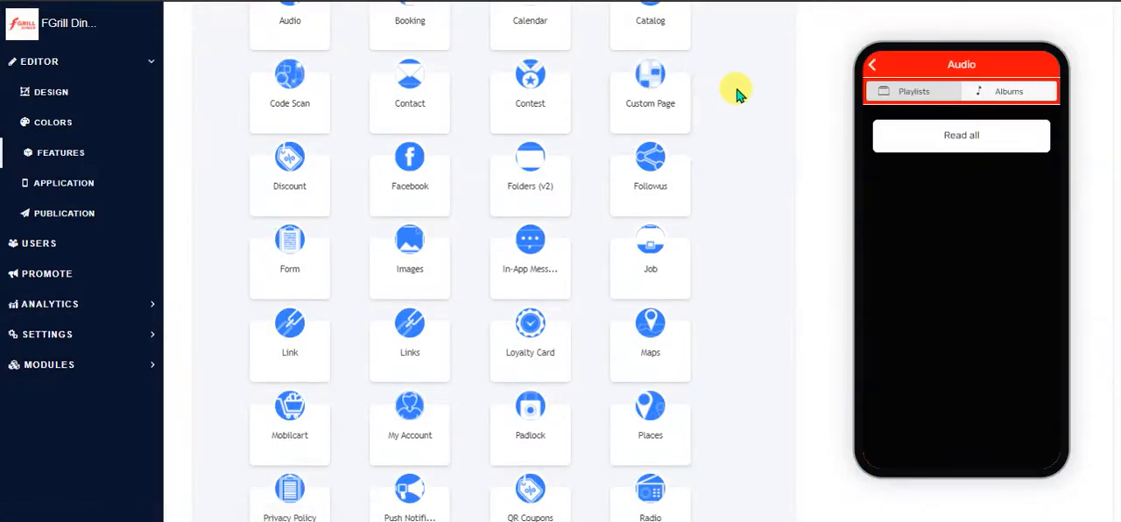
{"action": "scroll", "coordinate": [736, 94], "scroll_direction": "up", "scroll_amount": 5}
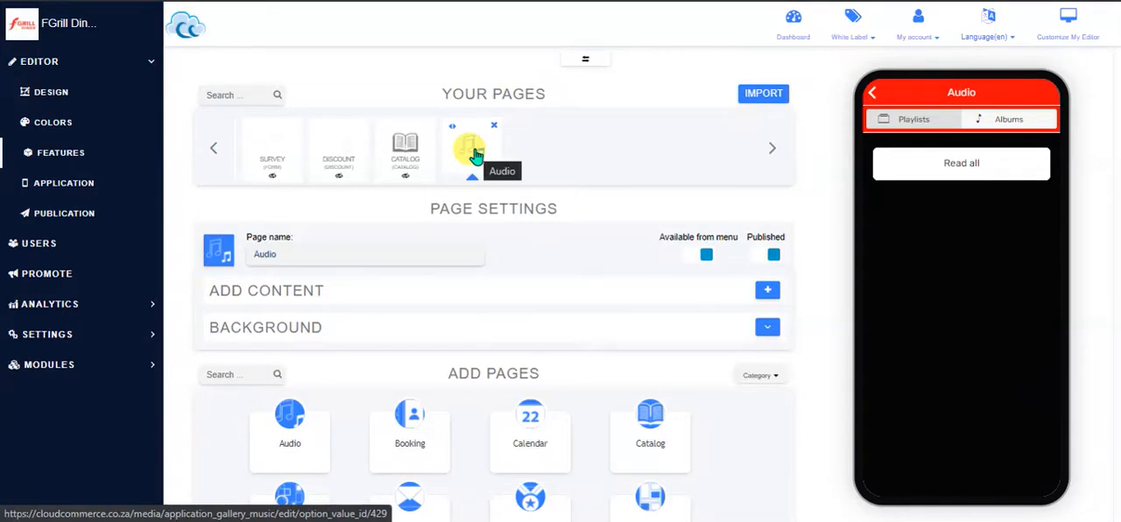
Browse through the app's existing pages and open the Catalog page's settings
{"action": "left_click", "coordinate": [213, 153]}
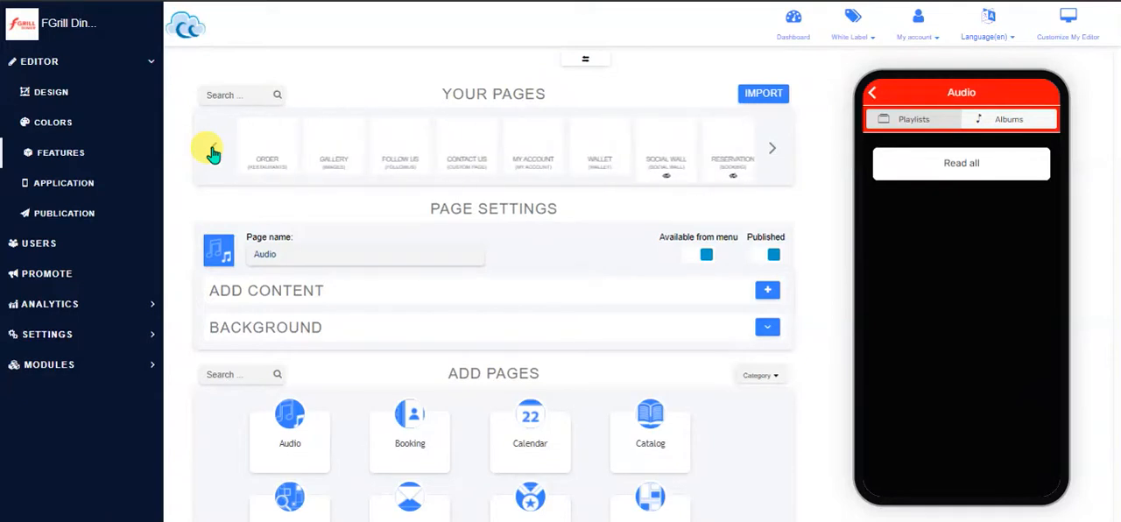
{"action": "left_click", "coordinate": [772, 151]}
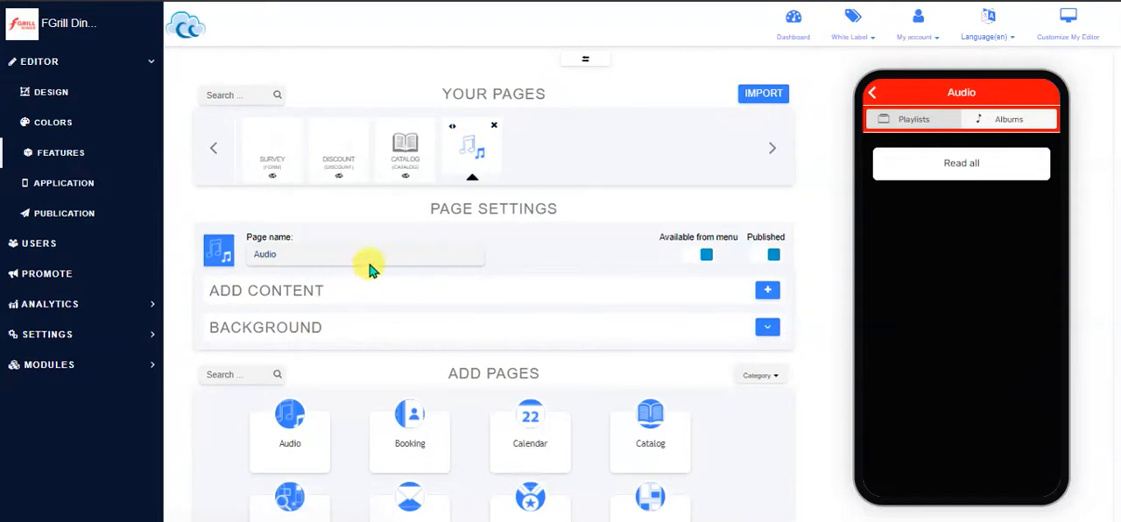
{"action": "left_click", "coordinate": [402, 154]}
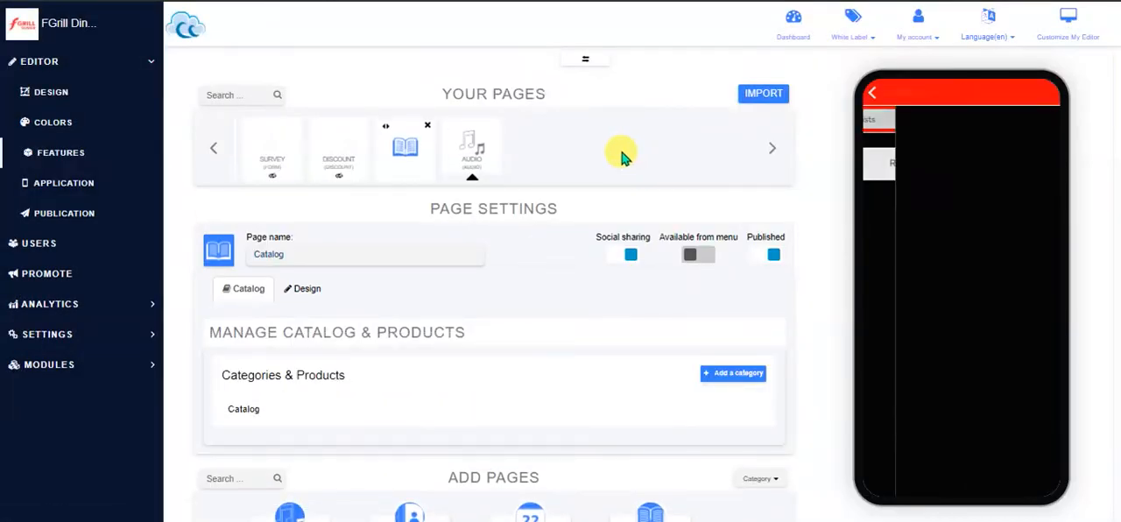
Reopen the Audio page's settings and rename the page as My Podcasts
{"action": "left_click", "coordinate": [470, 156]}
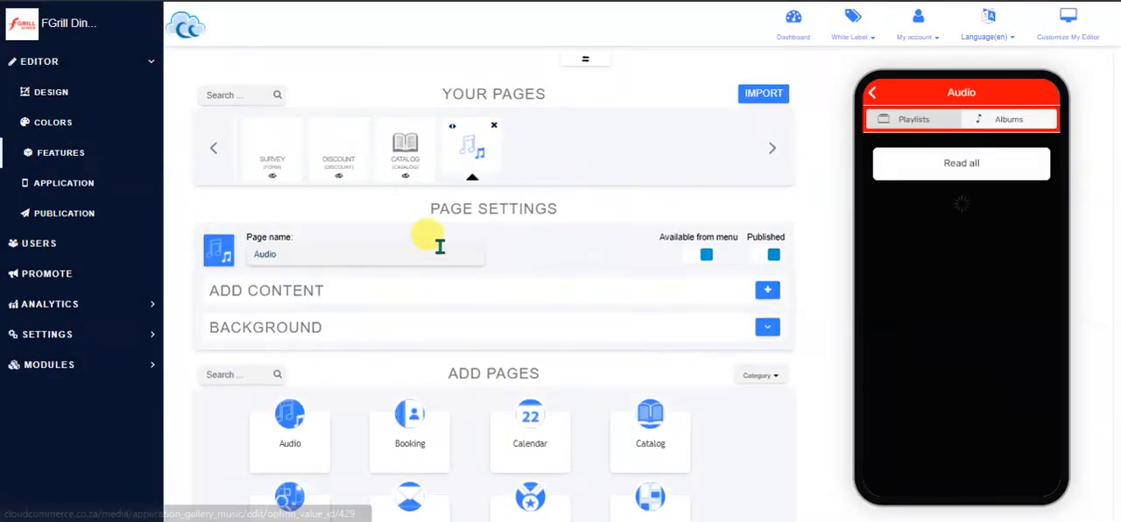
{"action": "left_click_drag", "start_coordinate": [310, 253], "coordinate": [240, 251]}
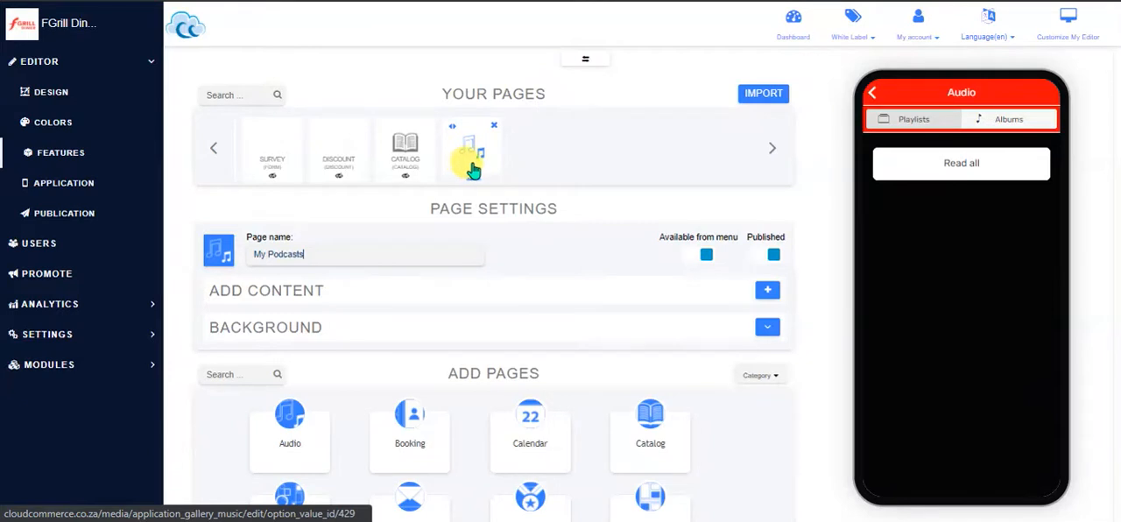
Browse the icon library for the My Podcasts page and close it without choosing an icon
{"action": "left_click", "coordinate": [219, 253]}
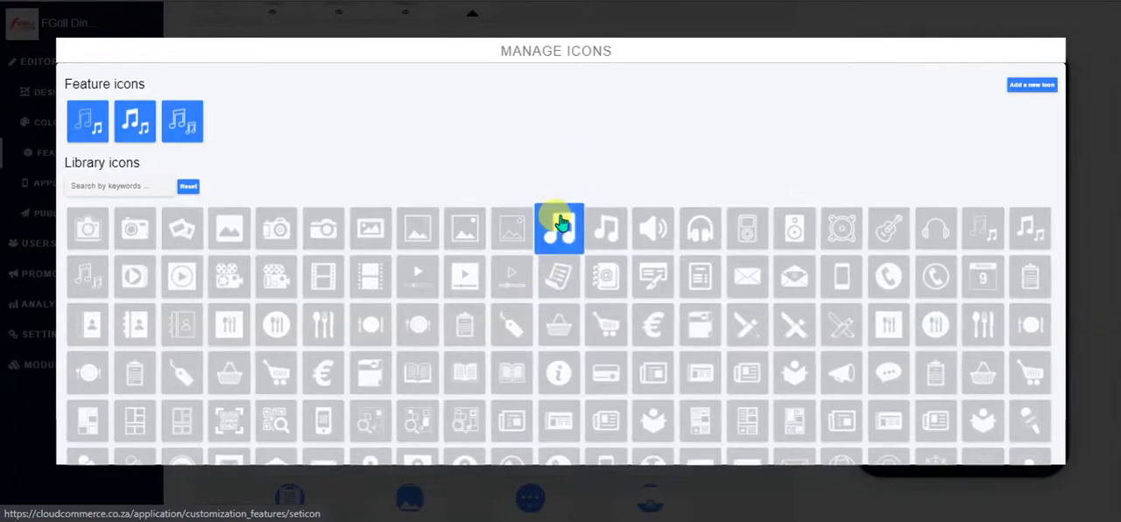
{"action": "scroll", "coordinate": [557, 228], "scroll_direction": "down", "scroll_amount": 1}
{"action": "scroll", "coordinate": [560, 223], "scroll_direction": "down", "scroll_amount": 10}
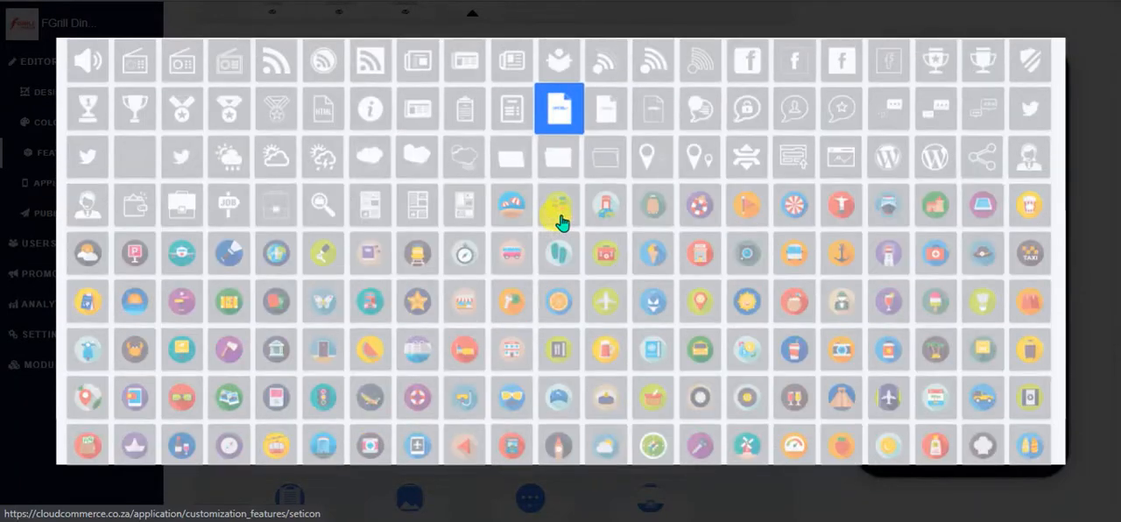
{"action": "scroll", "coordinate": [561, 223], "scroll_direction": "up", "scroll_amount": 1}
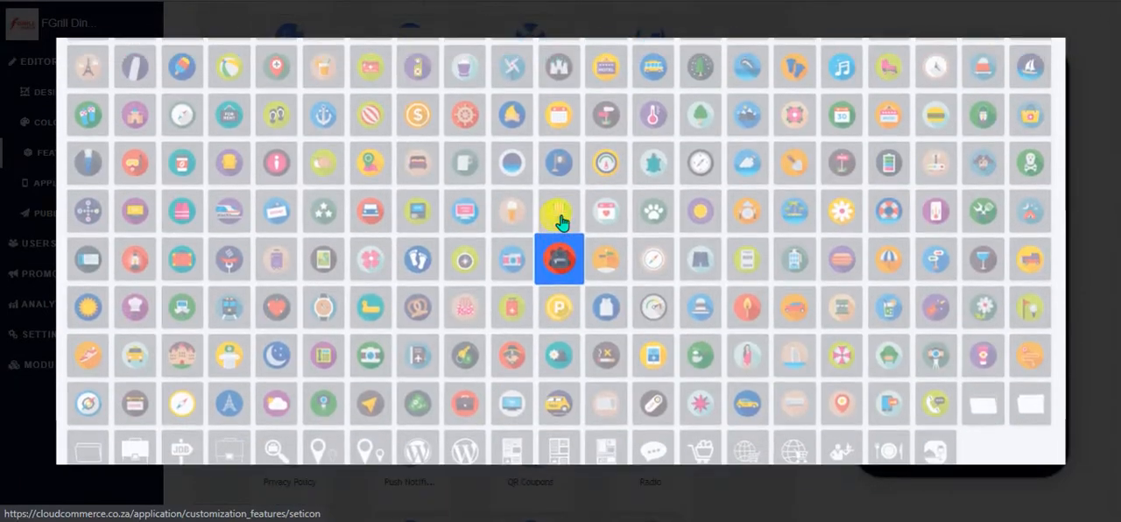
{"action": "scroll", "coordinate": [560, 223], "scroll_direction": "up", "scroll_amount": 10}
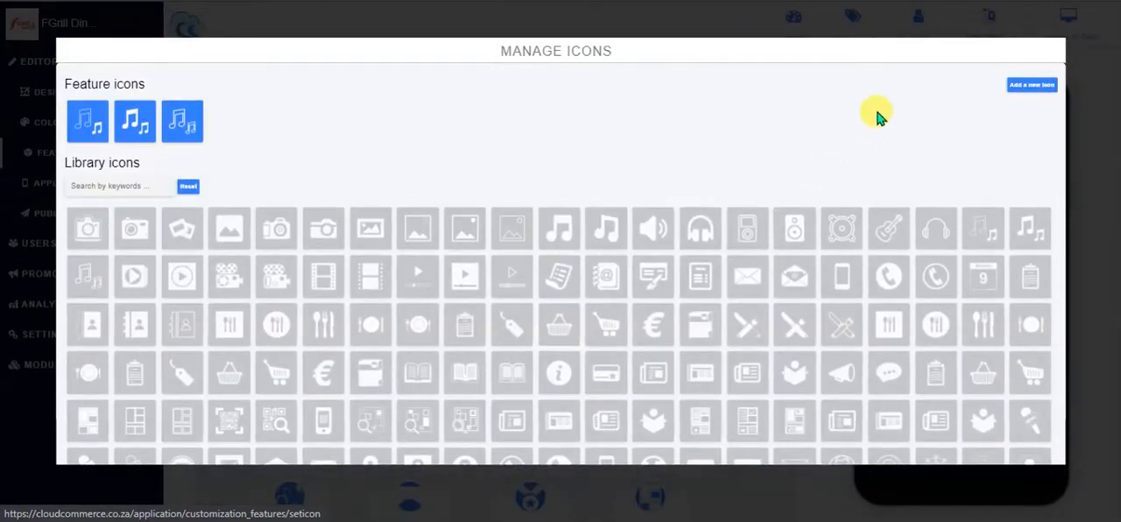
{"action": "left_click", "coordinate": [1091, 92]}
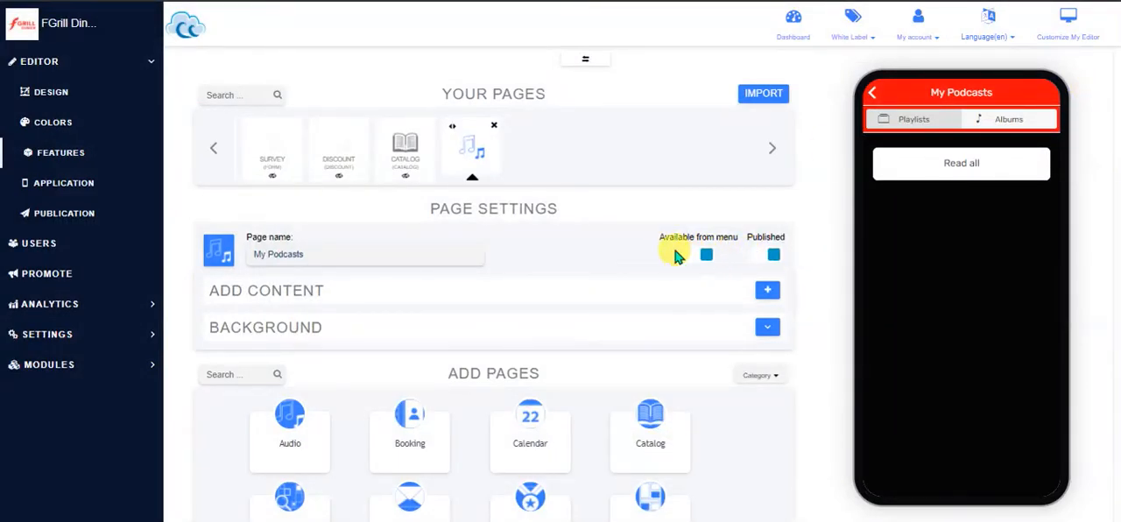
Toggle the page's Published option off and back on, and check the side menu in the app preview
{"action": "left_click", "coordinate": [769, 256]}
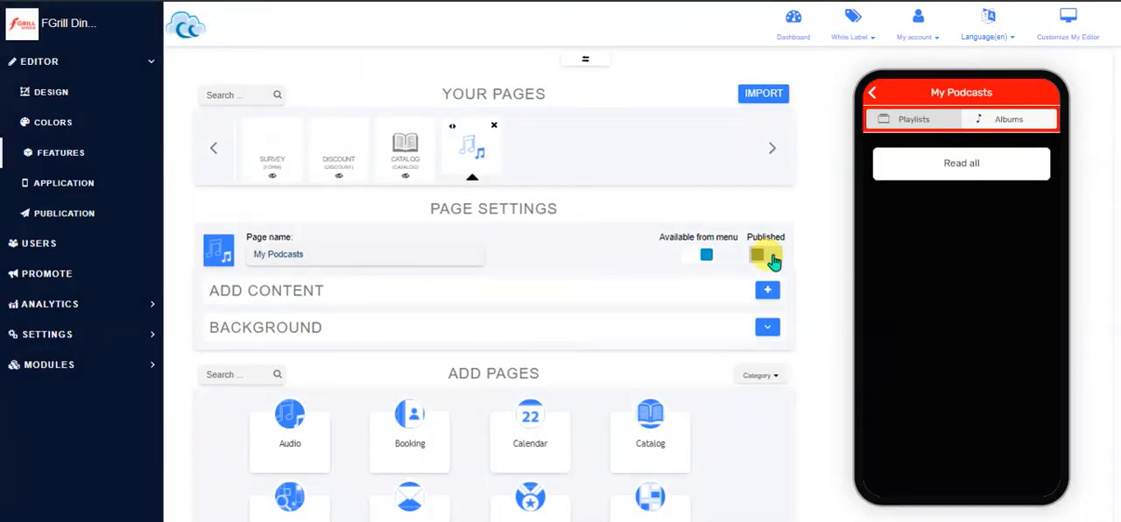
{"action": "left_click", "coordinate": [774, 259]}
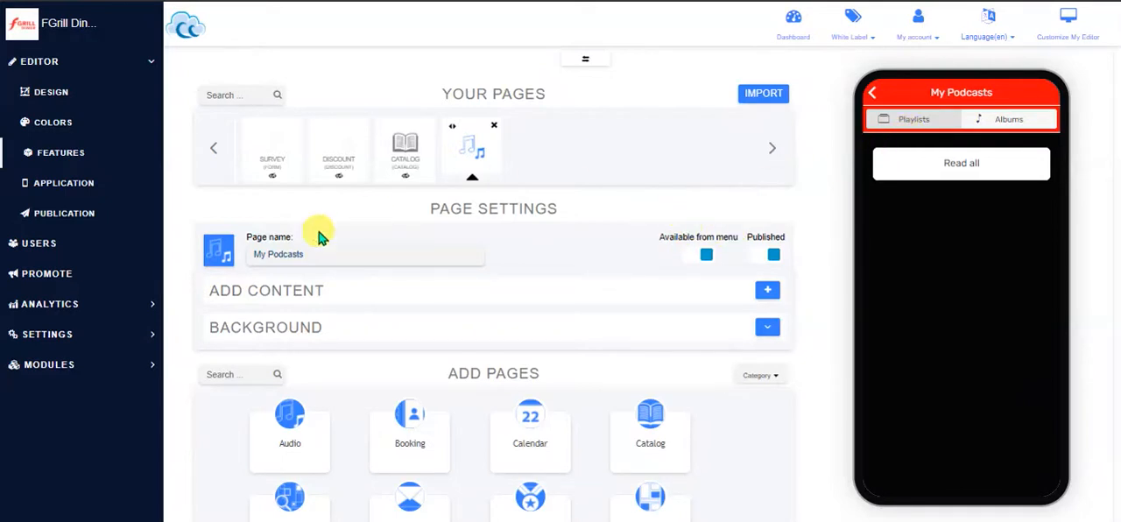
{"action": "left_click", "coordinate": [874, 96]}
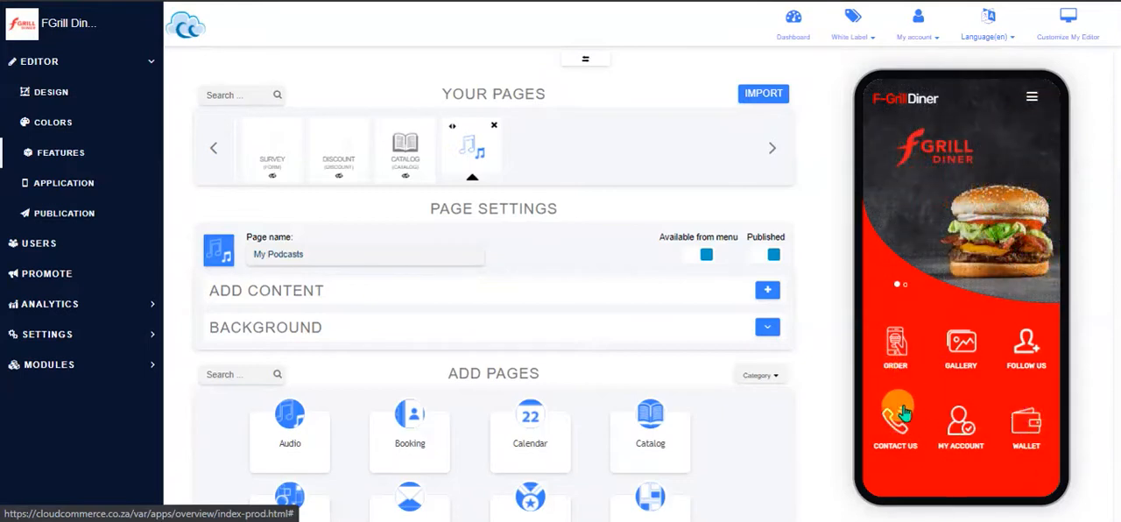
{"action": "left_click", "coordinate": [1032, 100]}
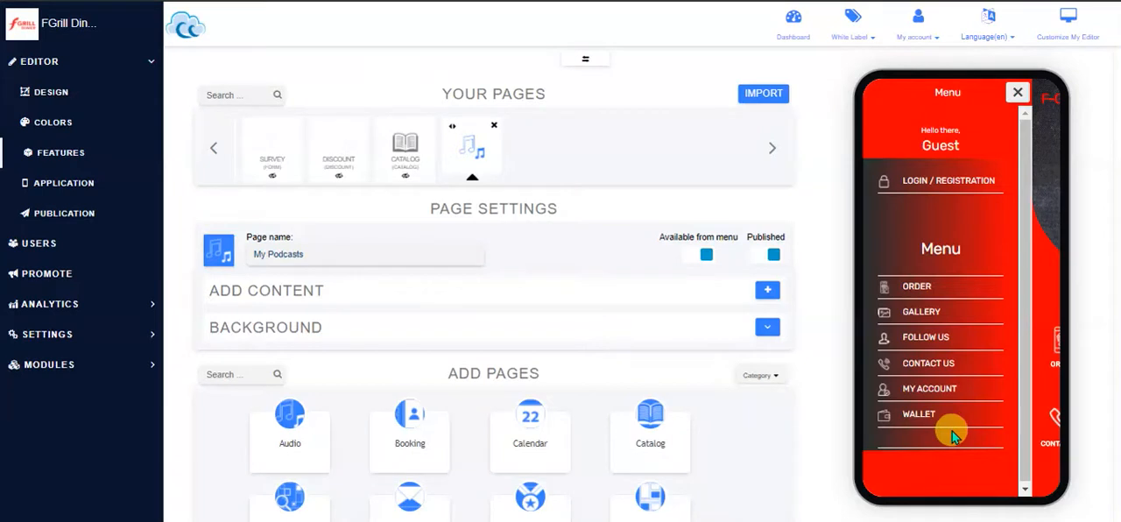
{"action": "left_click", "coordinate": [1016, 92]}
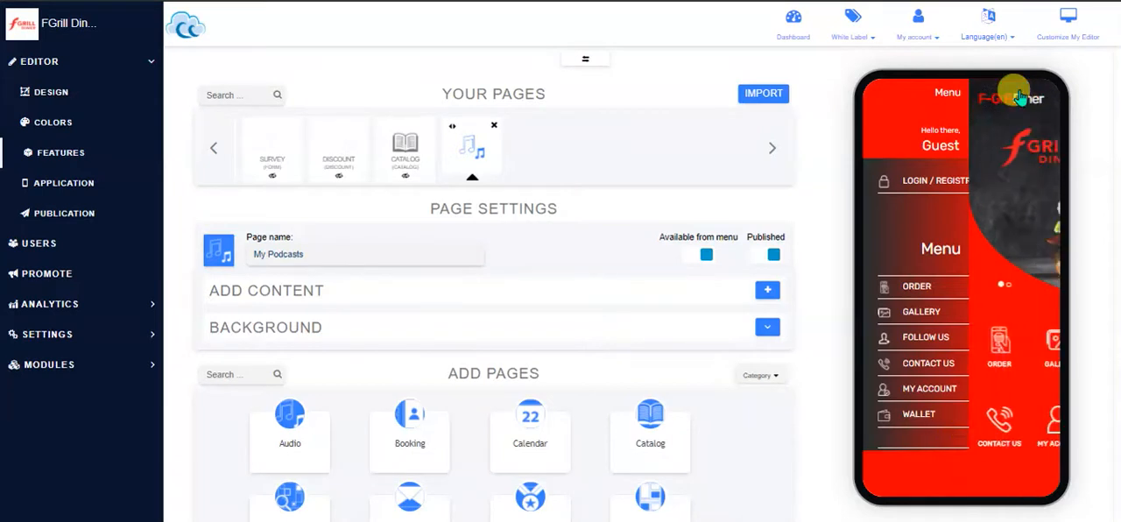
Add a playlist titled My New Tracks to the My Podcasts page, without a picture
{"action": "left_click", "coordinate": [767, 292]}
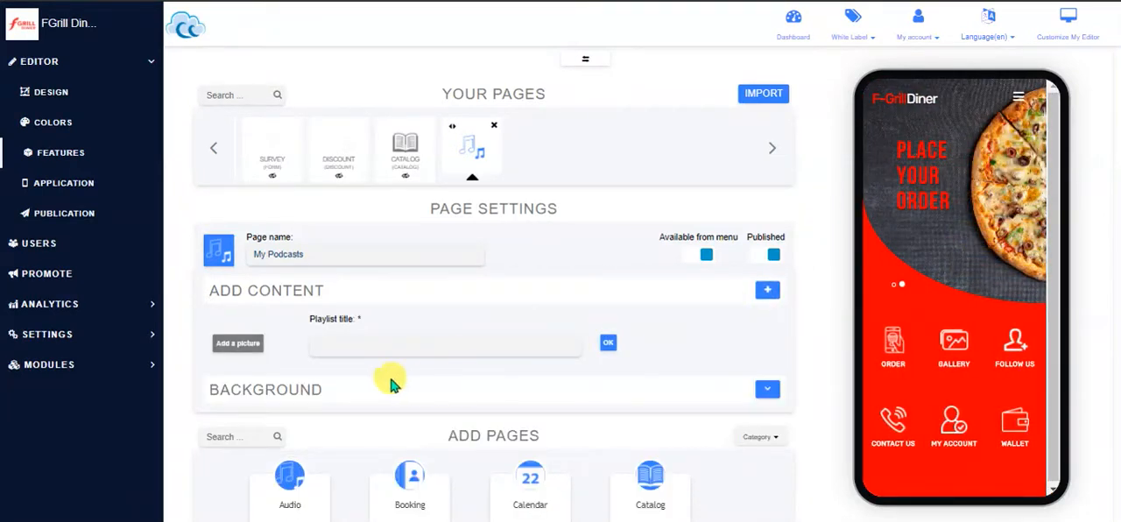
{"action": "left_click", "coordinate": [226, 350]}
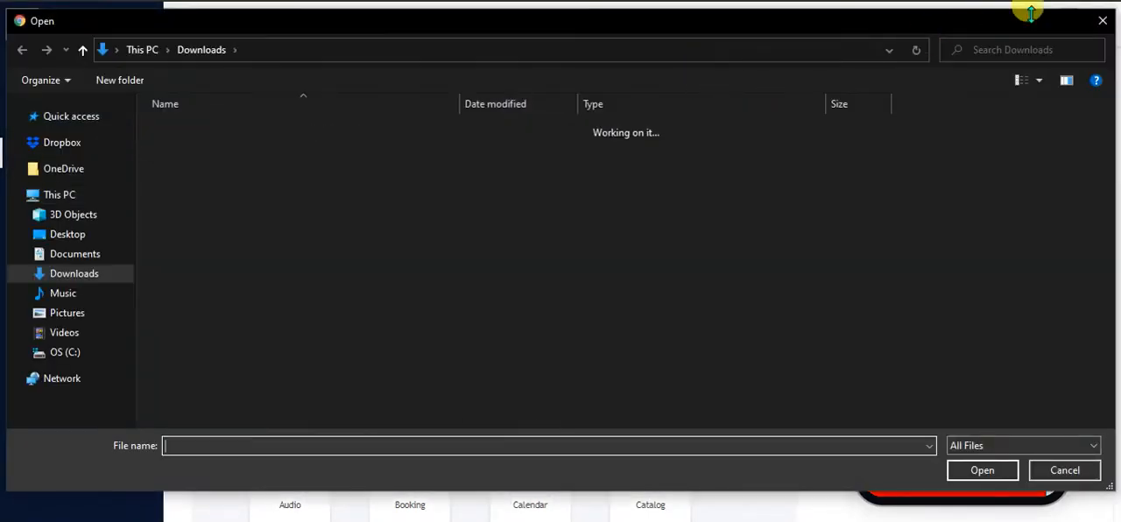
{"action": "left_click", "coordinate": [1101, 25]}
{"action": "left_click", "coordinate": [372, 344]}
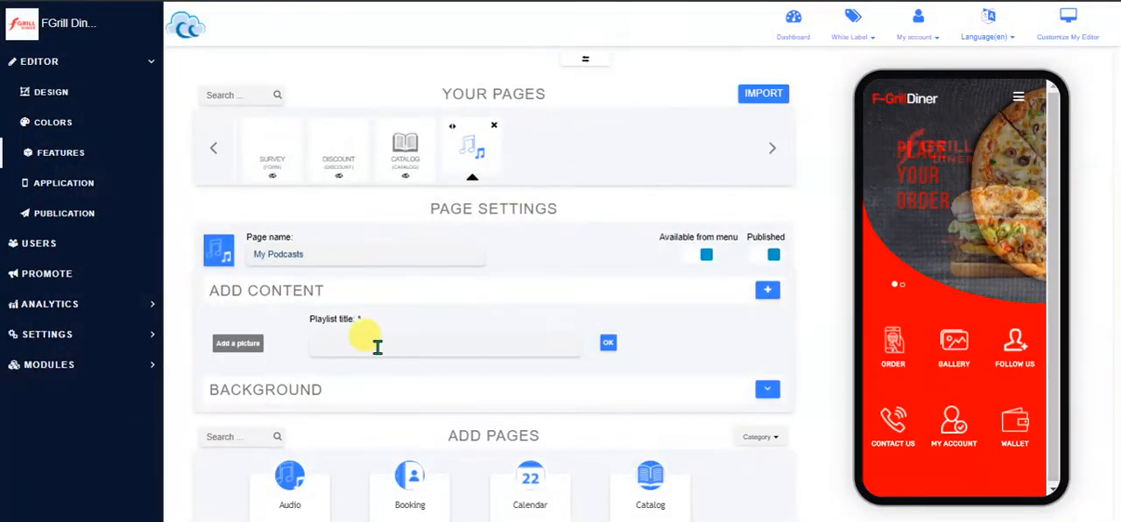
{"action": "type", "text": "My"}
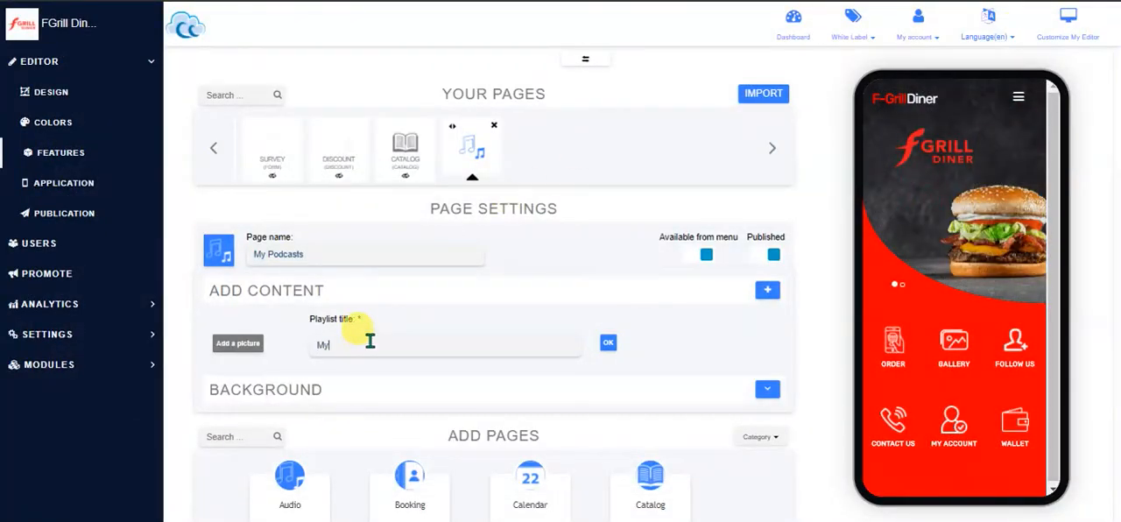
{"action": "type", "text": " NEW TRACK"}
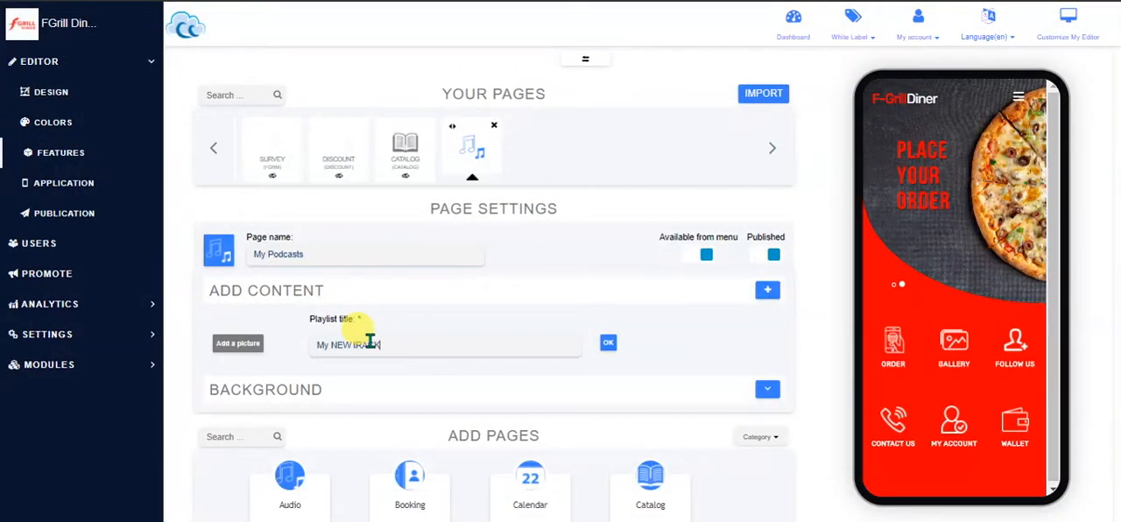
{"action": "key", "text": "BackSpace"}
{"action": "key", "text": "BackSpace"}
{"action": "key", "text": "BackSpace"}
{"action": "key", "text": "BackSpace"}
{"action": "key", "text": "BackSpace"}
{"action": "key", "text": "BackSpace"}
{"action": "key", "text": "BackSpace"}
{"action": "key", "text": "BackSpace"}
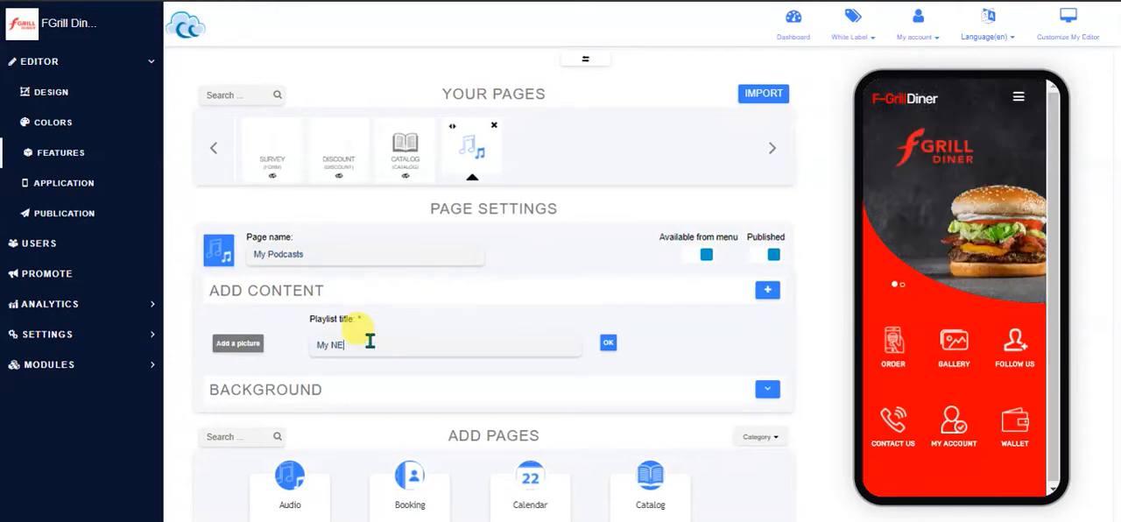
{"action": "type", "text": "ew Tracks"}
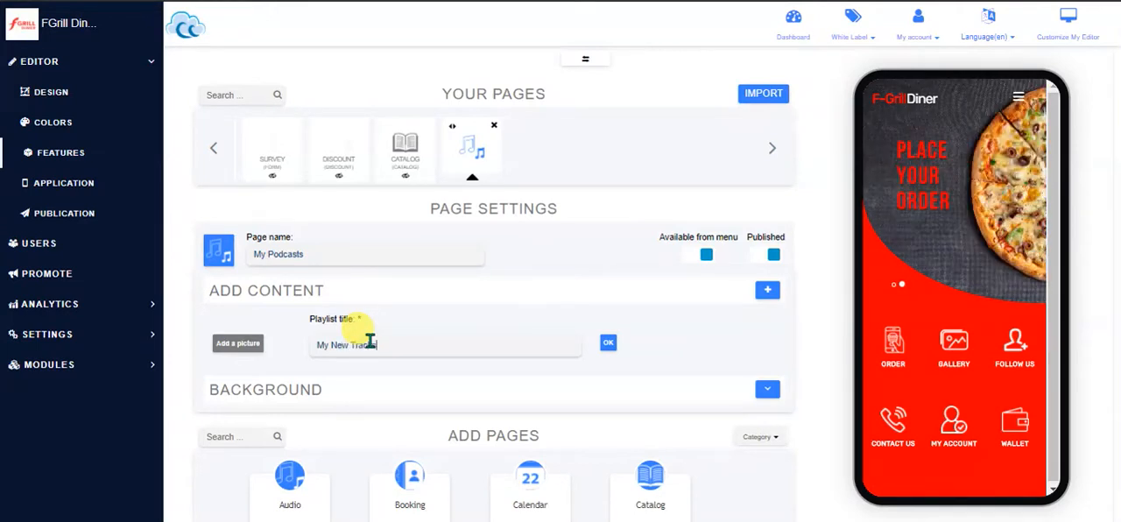
{"action": "left_click", "coordinate": [607, 343]}
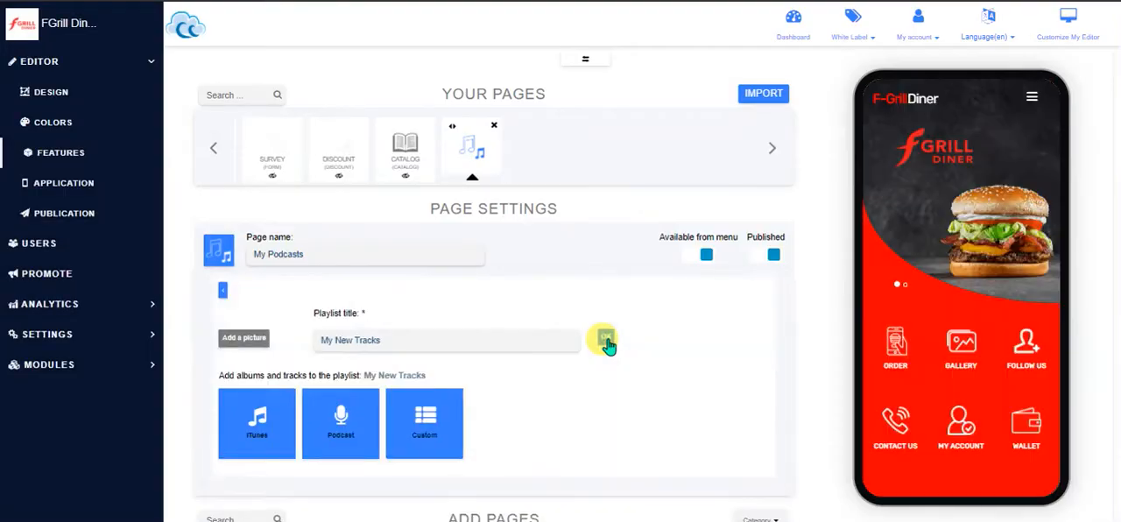
Return to the Features overview and look through the page types available to add
{"action": "left_click", "coordinate": [239, 449]}
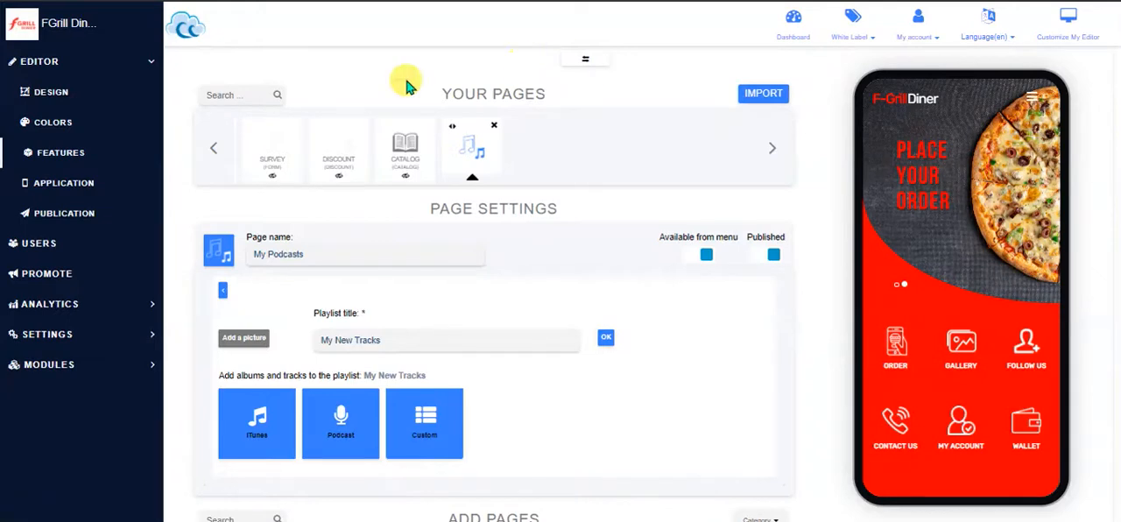
{"action": "left_click", "coordinate": [68, 156]}
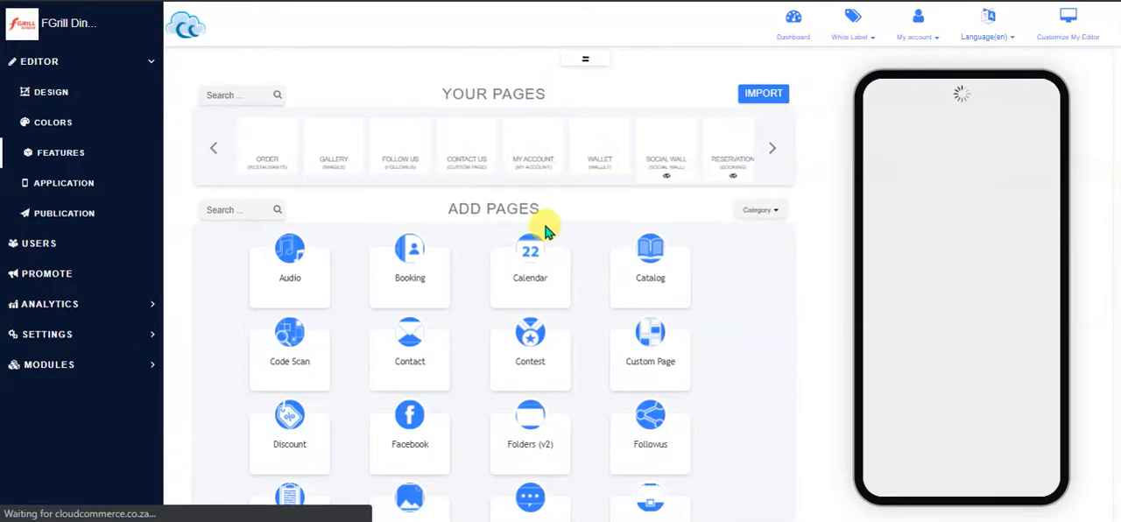
{"action": "scroll", "coordinate": [545, 225], "scroll_direction": "down", "scroll_amount": 3}
{"action": "scroll", "coordinate": [686, 206], "scroll_direction": "down", "scroll_amount": 1}
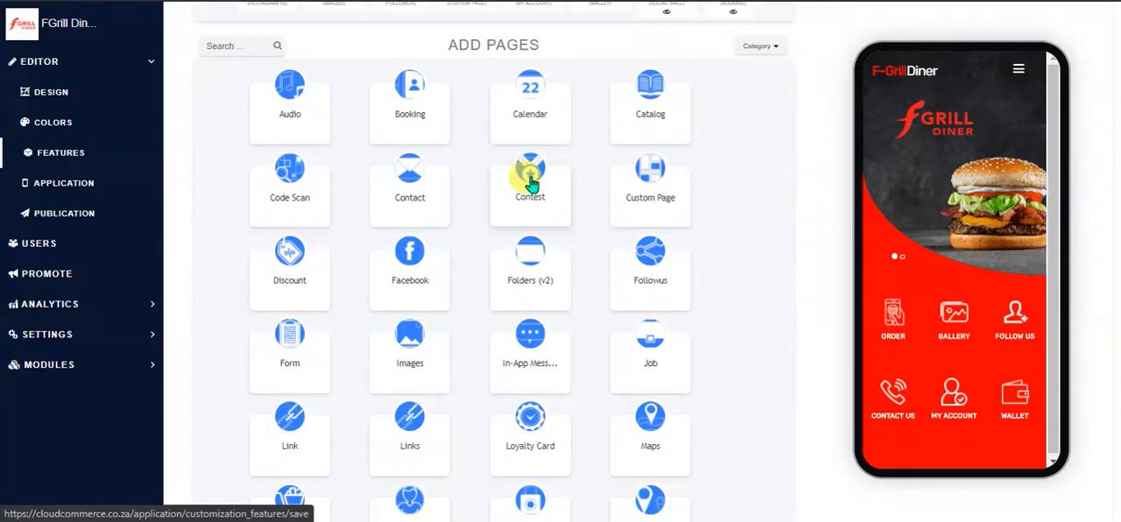
Add a Custom Page feature to the app and name the page About Me
{"action": "left_click", "coordinate": [659, 175]}
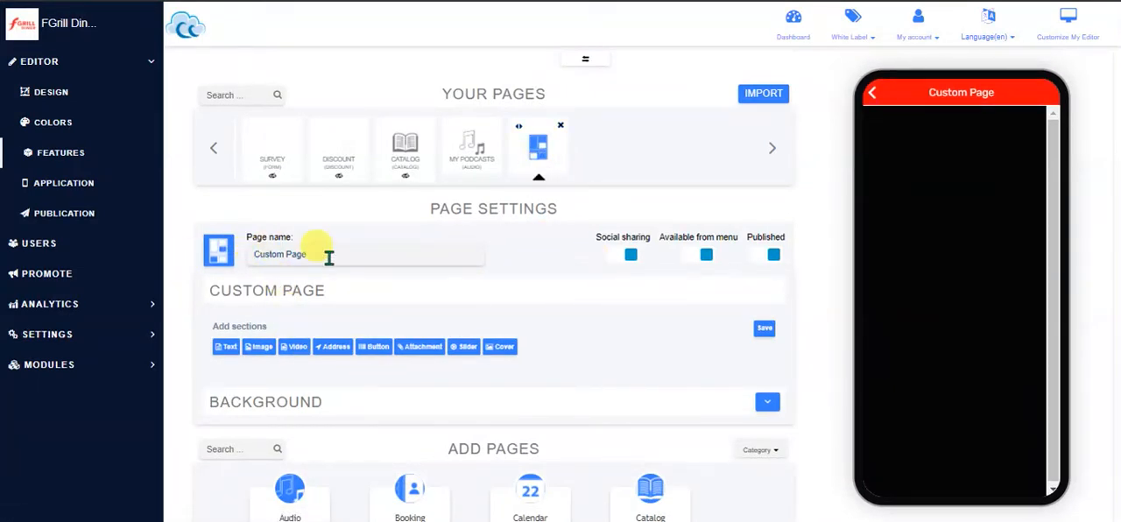
{"action": "left_click_drag", "start_coordinate": [328, 255], "coordinate": [250, 257]}
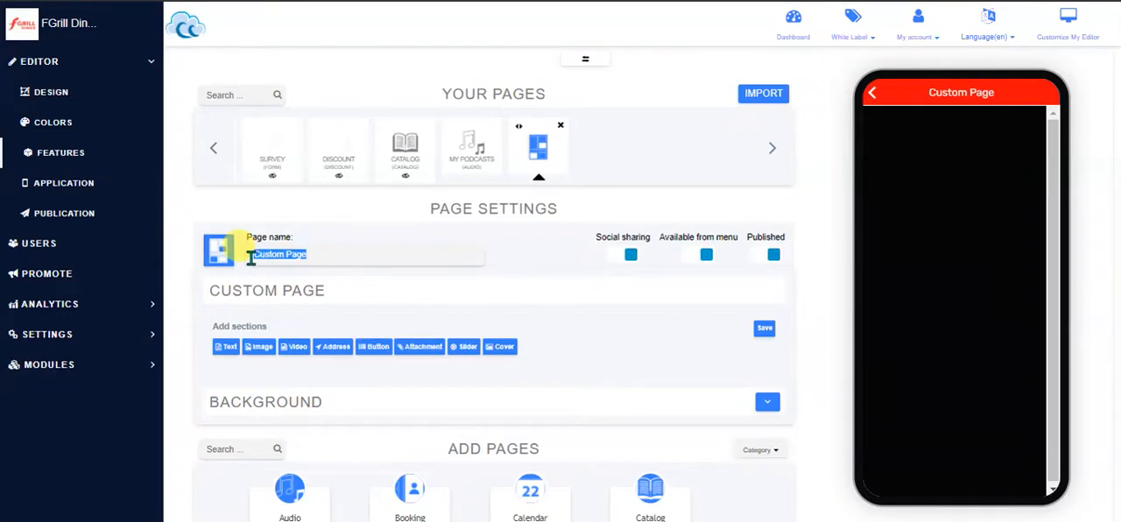
{"action": "type", "text": "About ME"}
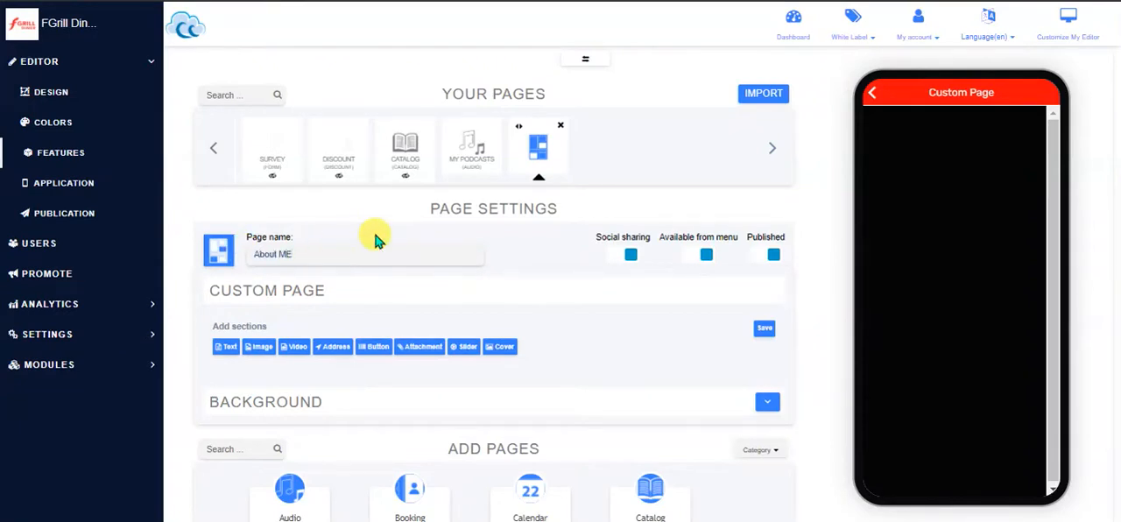
{"action": "key", "text": "BackSpace"}
{"action": "type", "text": "e"}
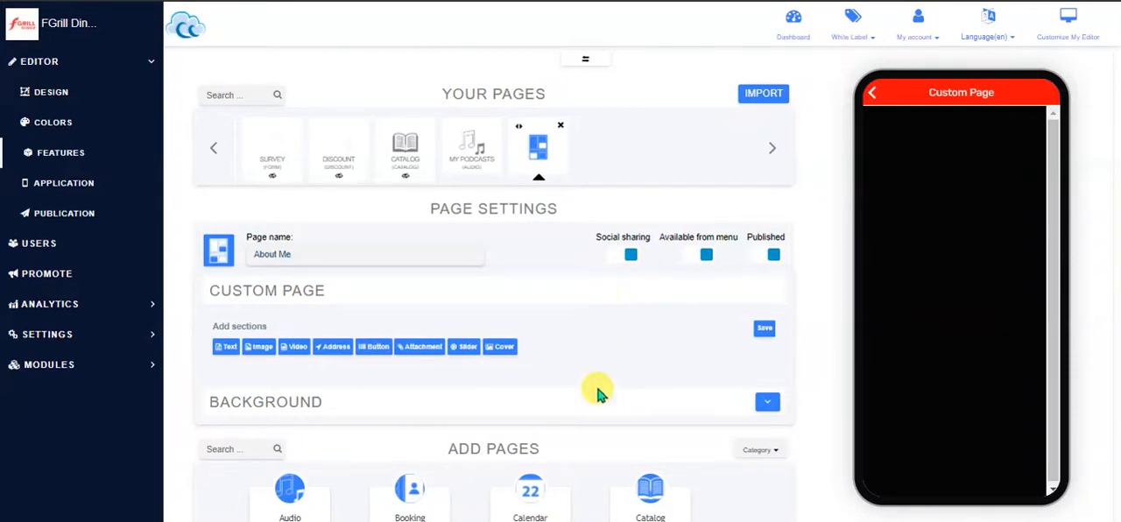
Add Cover, Slider, Text and Address sections, in that order, to the About Me page
{"action": "left_click", "coordinate": [497, 348]}
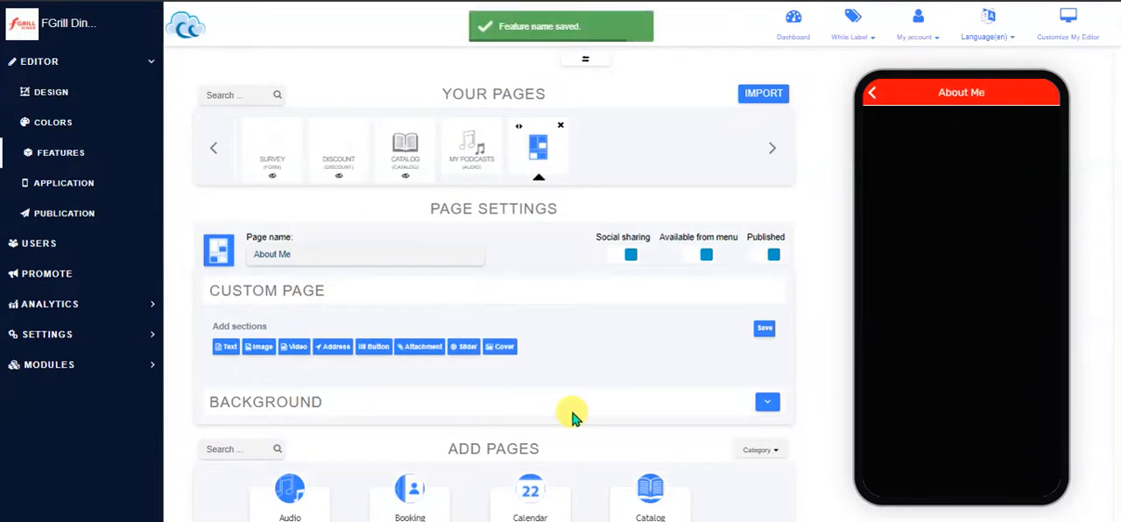
{"action": "scroll", "coordinate": [571, 415], "scroll_direction": "down", "scroll_amount": 3}
{"action": "scroll", "coordinate": [571, 419], "scroll_direction": "down", "scroll_amount": 1}
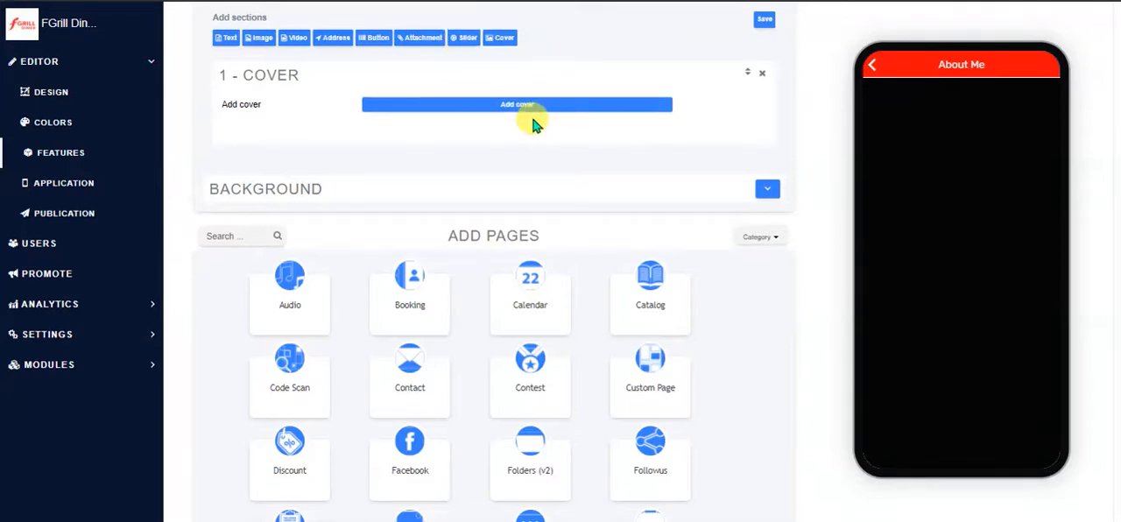
{"action": "left_click", "coordinate": [462, 41]}
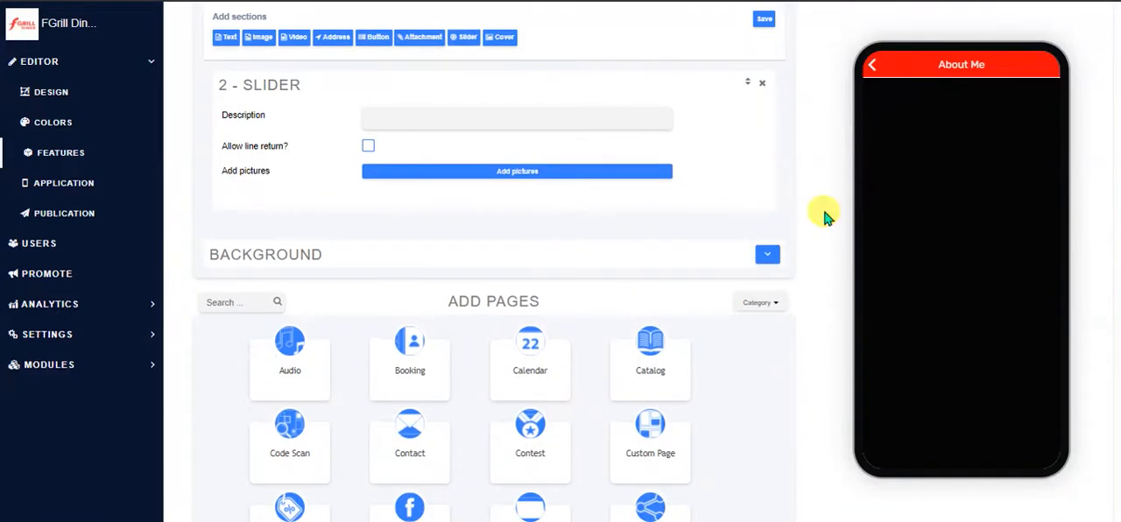
{"action": "scroll", "coordinate": [551, 223], "scroll_direction": "up", "scroll_amount": 3}
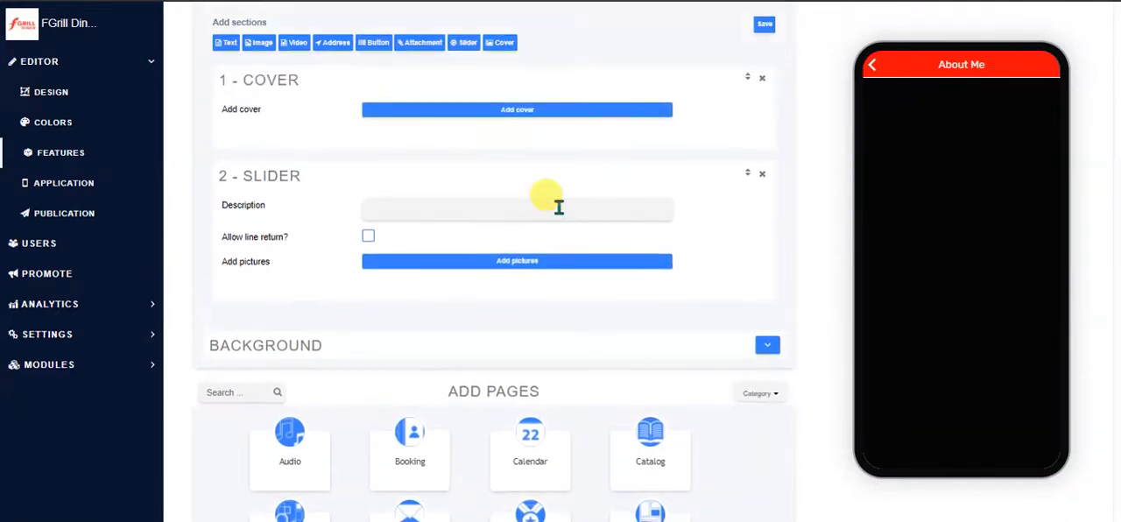
{"action": "scroll", "coordinate": [555, 203], "scroll_direction": "up", "scroll_amount": 1}
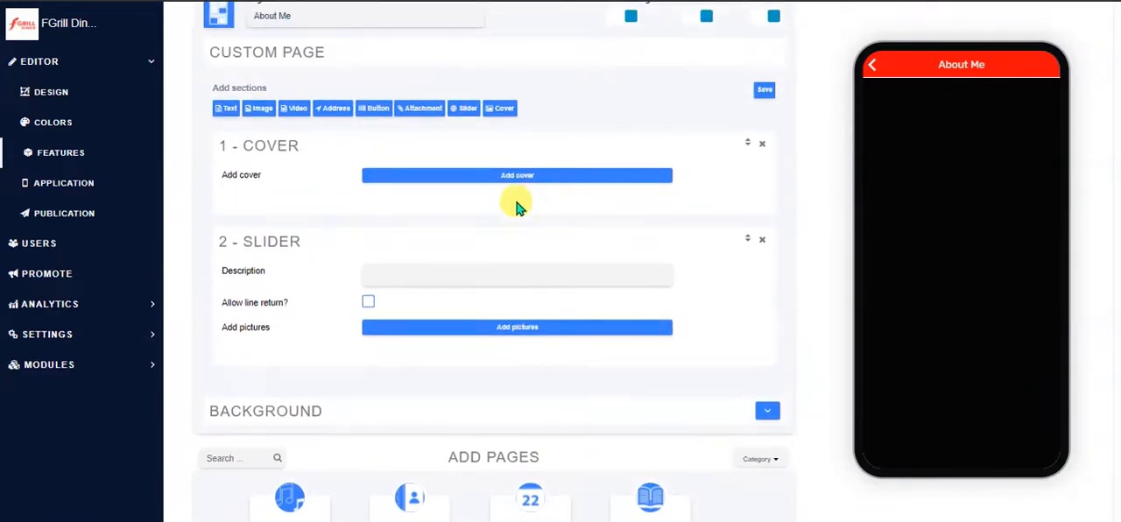
{"action": "left_click", "coordinate": [224, 108]}
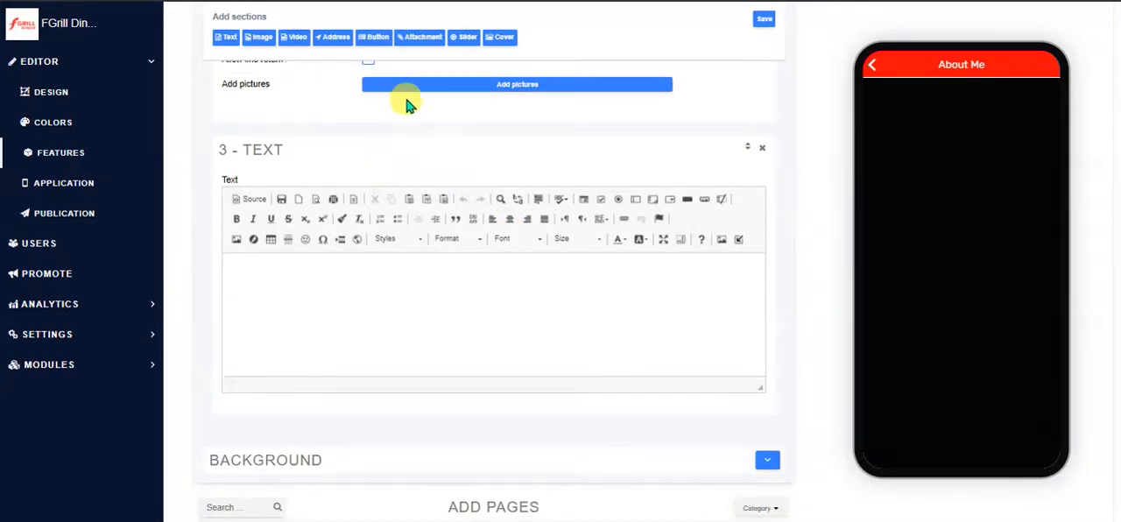
{"action": "left_click", "coordinate": [330, 40]}
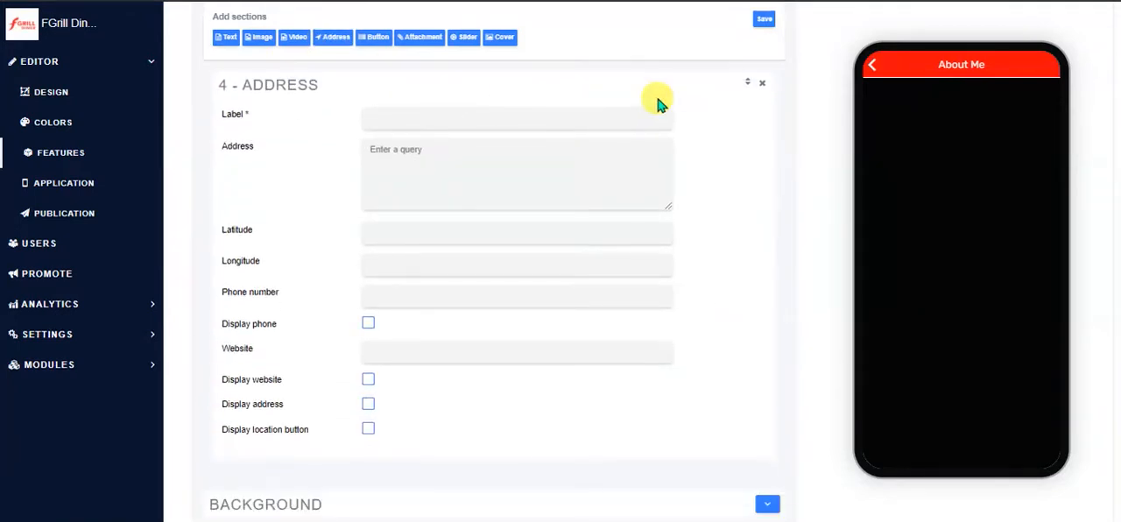
Add a phone button labelled Phone Me with its phone number and an e-mail button labelled Email Me with the contact e-mail
{"action": "left_click", "coordinate": [368, 39]}
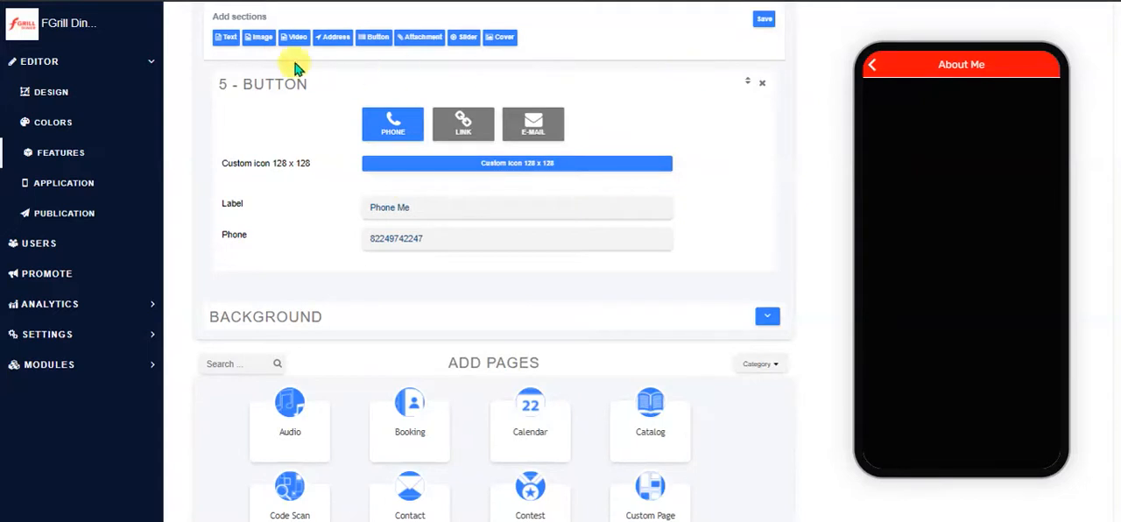
{"action": "left_click", "coordinate": [373, 42]}
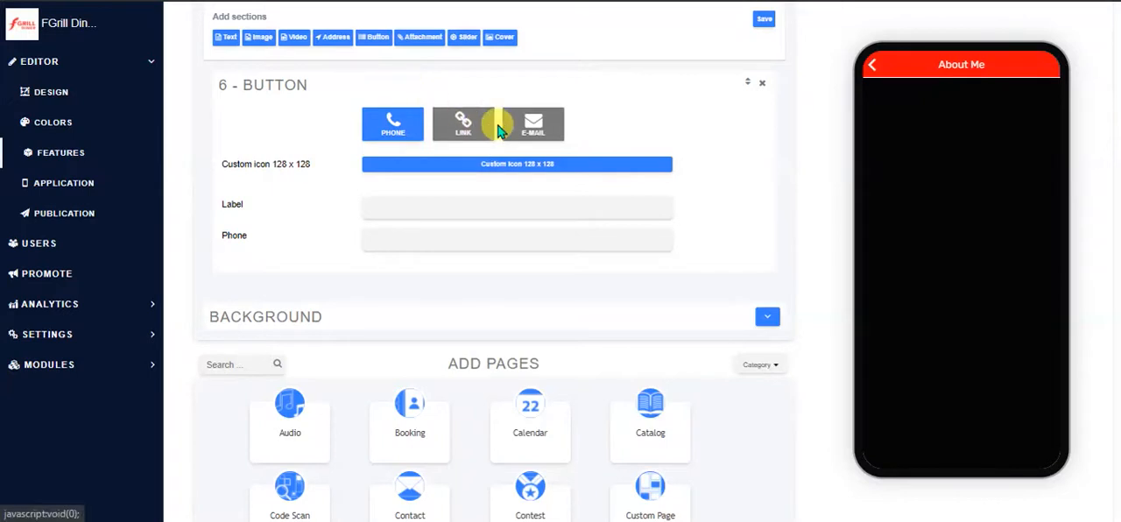
{"action": "left_click", "coordinate": [532, 127]}
{"action": "left_click", "coordinate": [490, 205]}
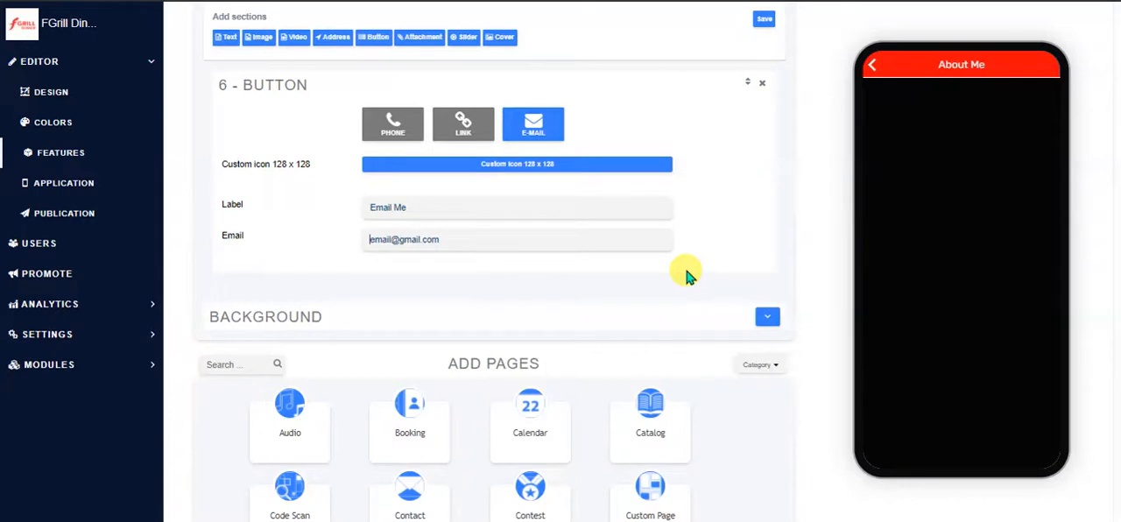
Enter About Me text as the content of the page's Text section
{"action": "scroll", "coordinate": [716, 215], "scroll_direction": "up", "scroll_amount": 10}
{"action": "scroll", "coordinate": [717, 215], "scroll_direction": "up", "scroll_amount": 7}
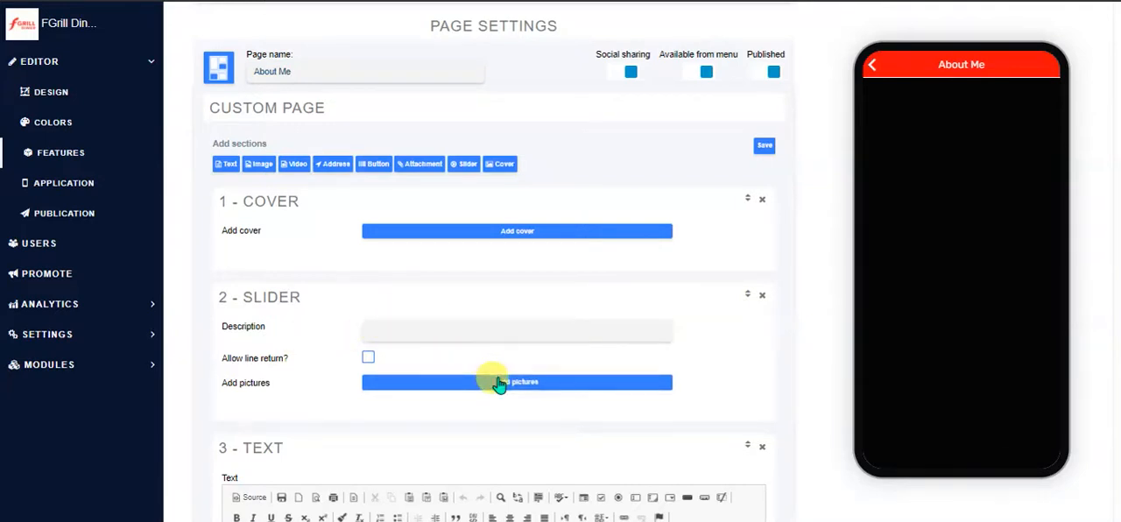
{"action": "scroll", "coordinate": [498, 385], "scroll_direction": "up", "scroll_amount": 1}
{"action": "scroll", "coordinate": [499, 384], "scroll_direction": "down", "scroll_amount": 2}
{"action": "scroll", "coordinate": [499, 385], "scroll_direction": "down", "scroll_amount": 5}
{"action": "left_click", "coordinate": [346, 198]}
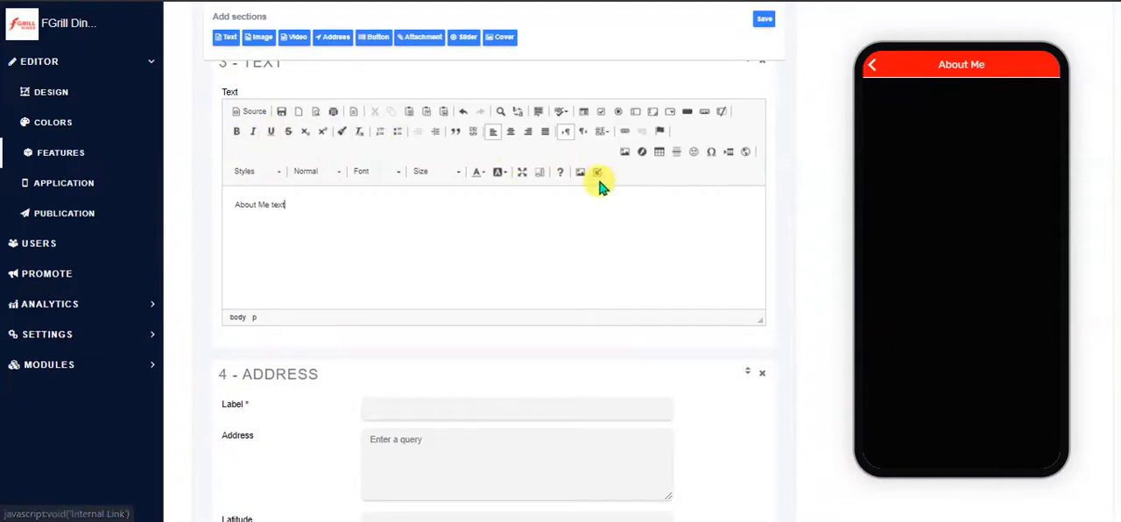
{"action": "left_click", "coordinate": [271, 173]}
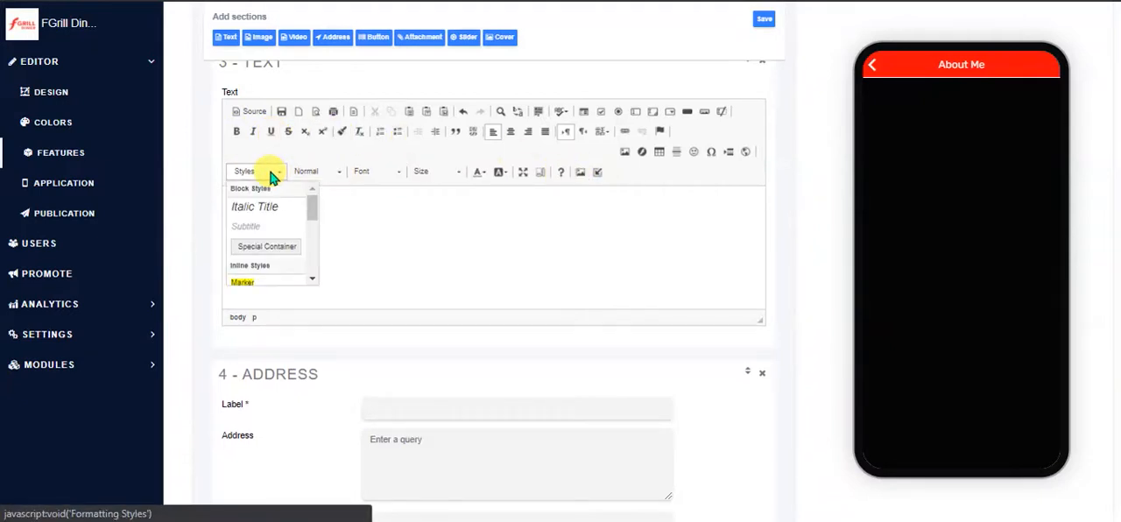
{"action": "left_click", "coordinate": [320, 175]}
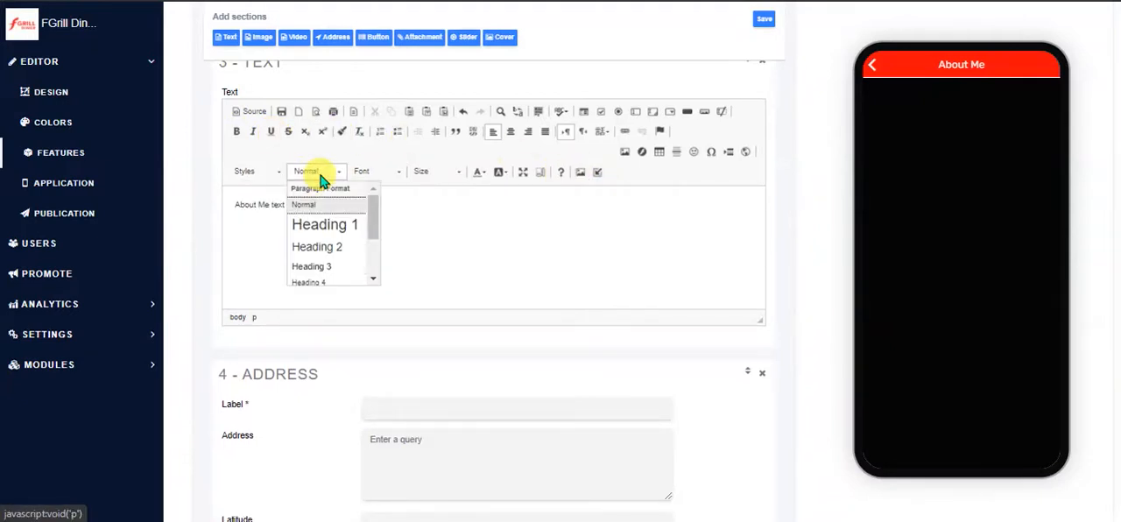
{"action": "left_click", "coordinate": [377, 172]}
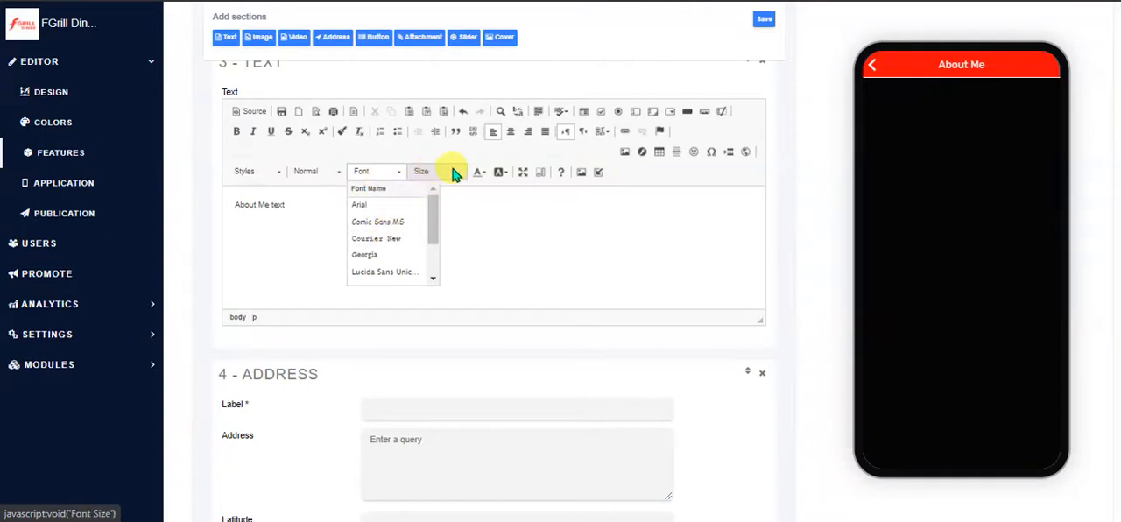
{"action": "left_click", "coordinate": [577, 221]}
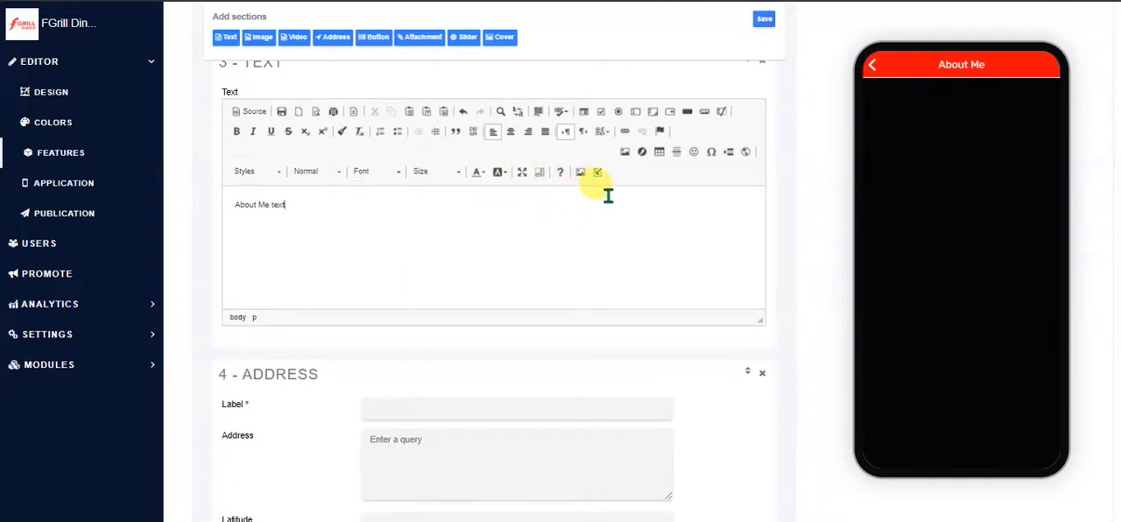
Replace the text in the Text section with a link to the SURVEY feature and save the page
{"action": "left_click_drag", "start_coordinate": [342, 197], "coordinate": [225, 203]}
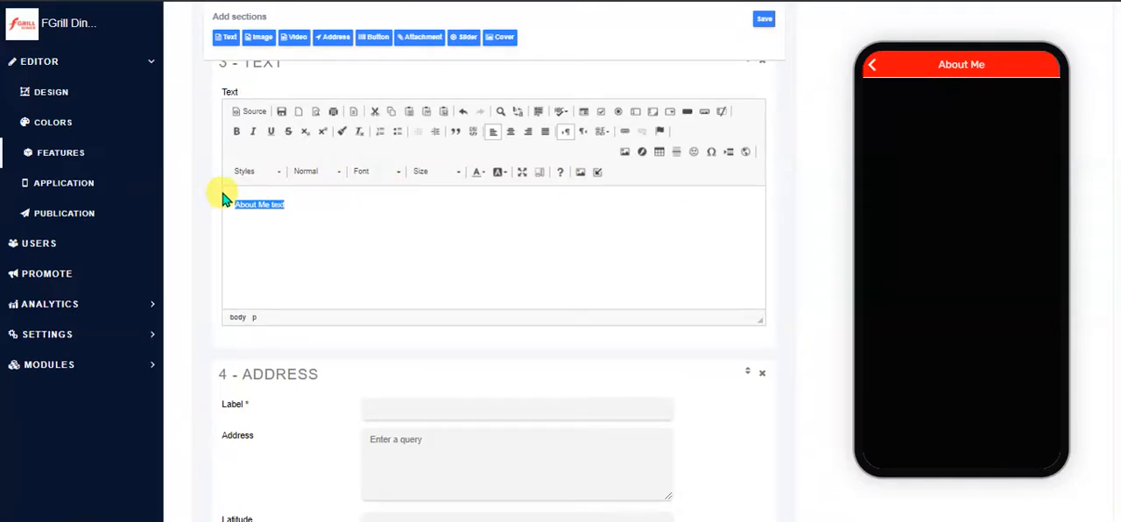
{"action": "left_click", "coordinate": [599, 174]}
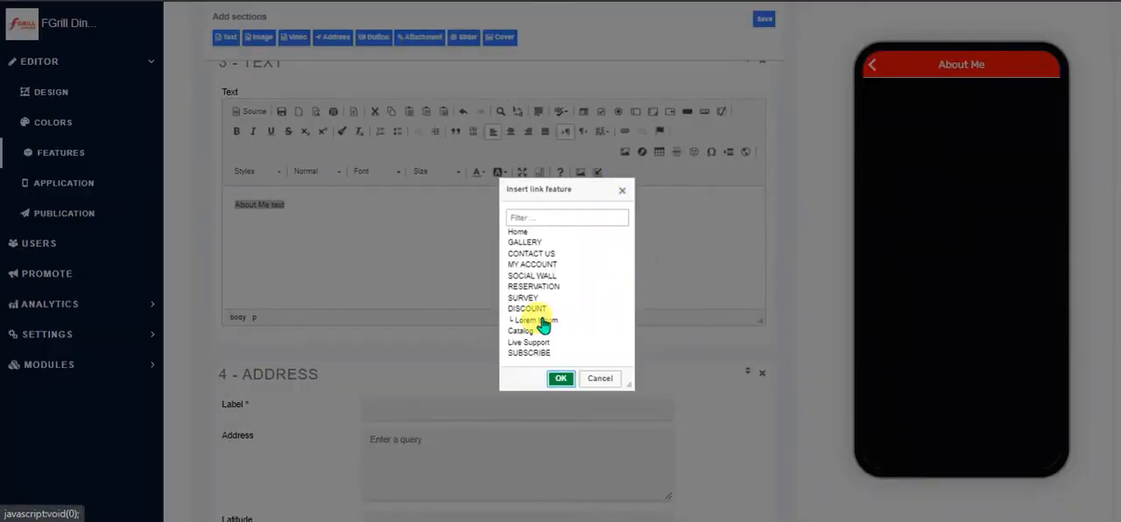
{"action": "left_click", "coordinate": [528, 299]}
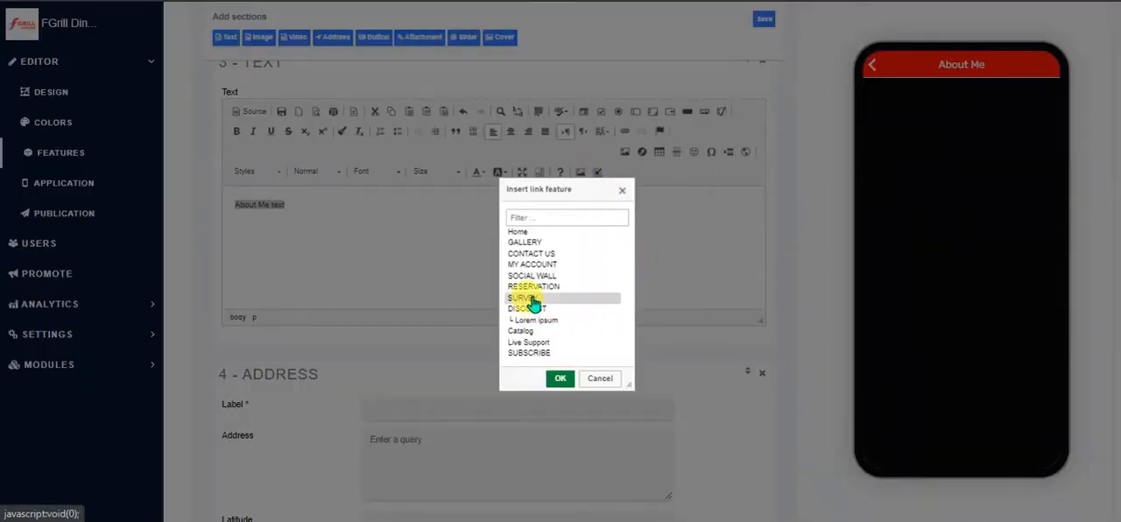
{"action": "left_click", "coordinate": [560, 379]}
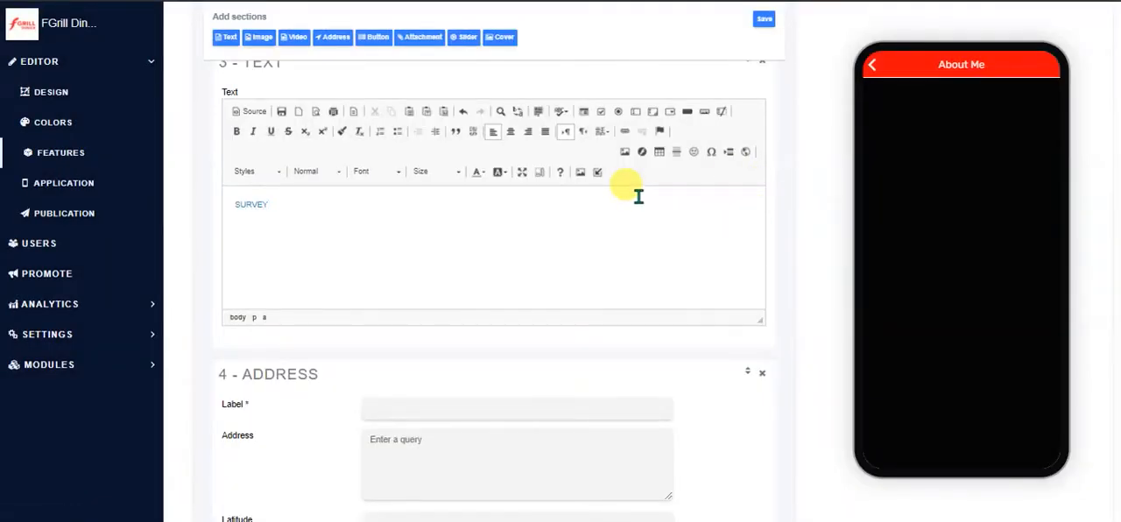
{"action": "left_click", "coordinate": [766, 20]}
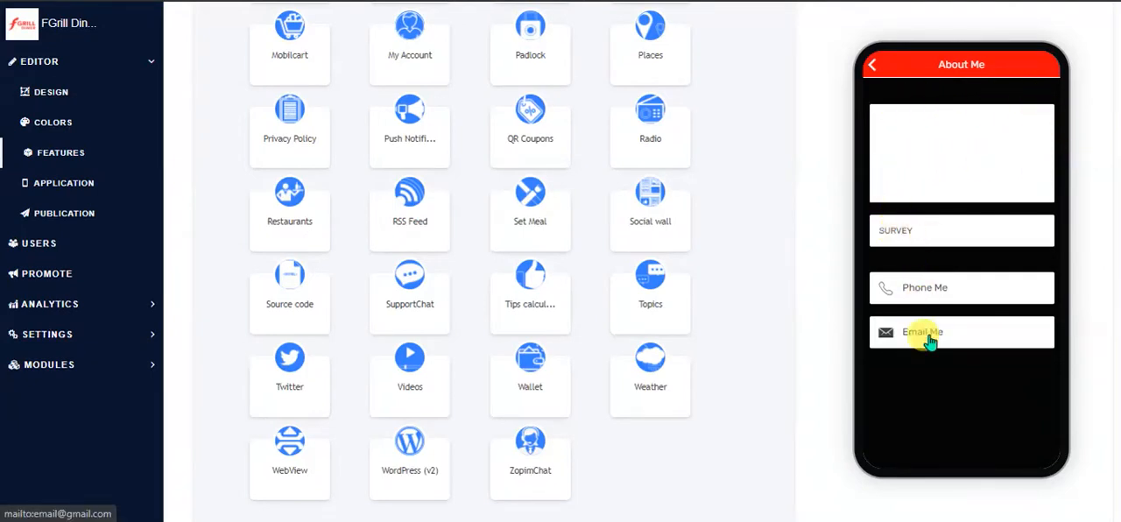
Open the existing CONTACT US custom page and examine its sections in the app preview
{"action": "scroll", "coordinate": [746, 298], "scroll_direction": "up", "scroll_amount": 15}
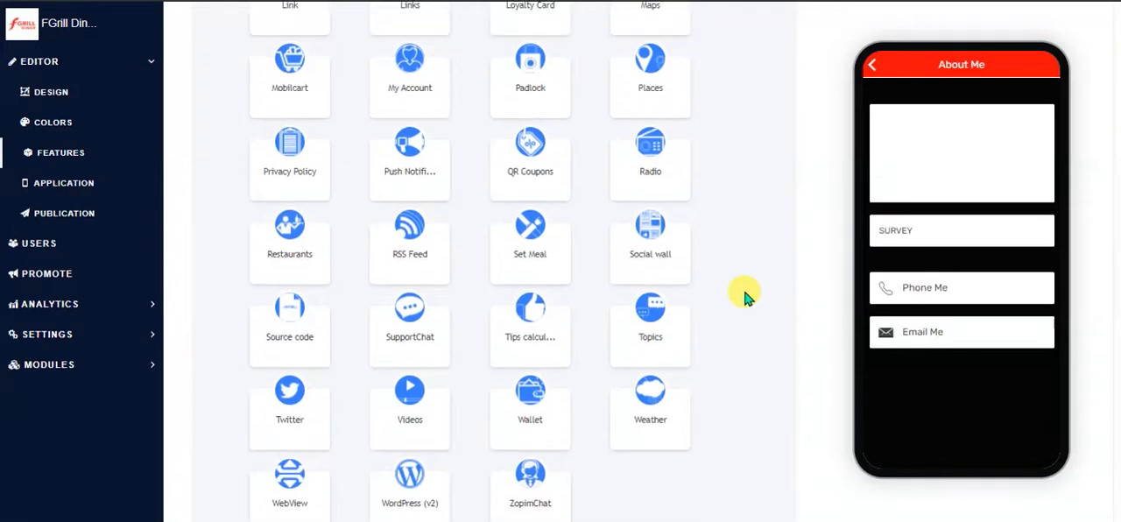
{"action": "scroll", "coordinate": [746, 297], "scroll_direction": "up", "scroll_amount": 10}
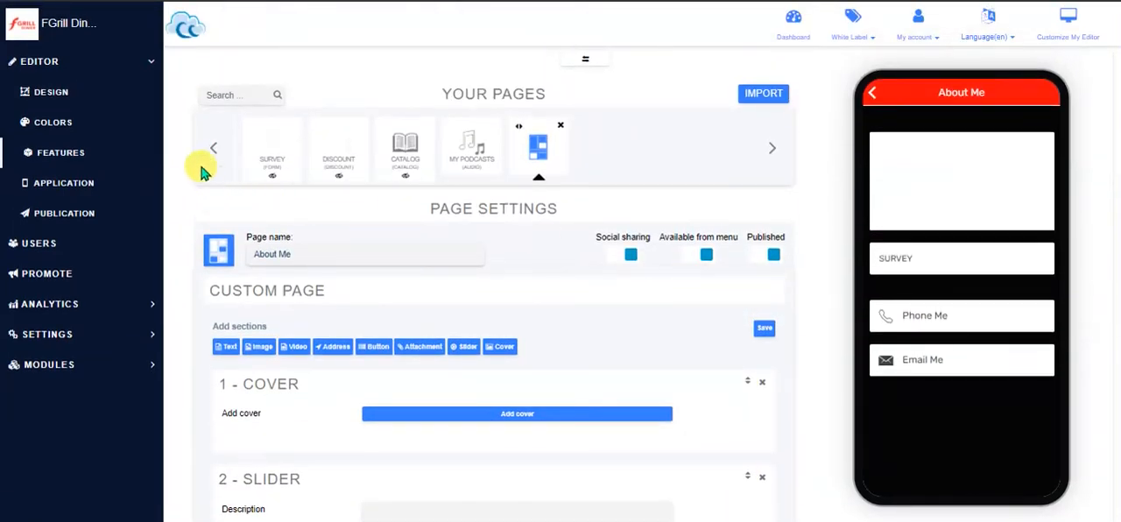
{"action": "left_click", "coordinate": [216, 151]}
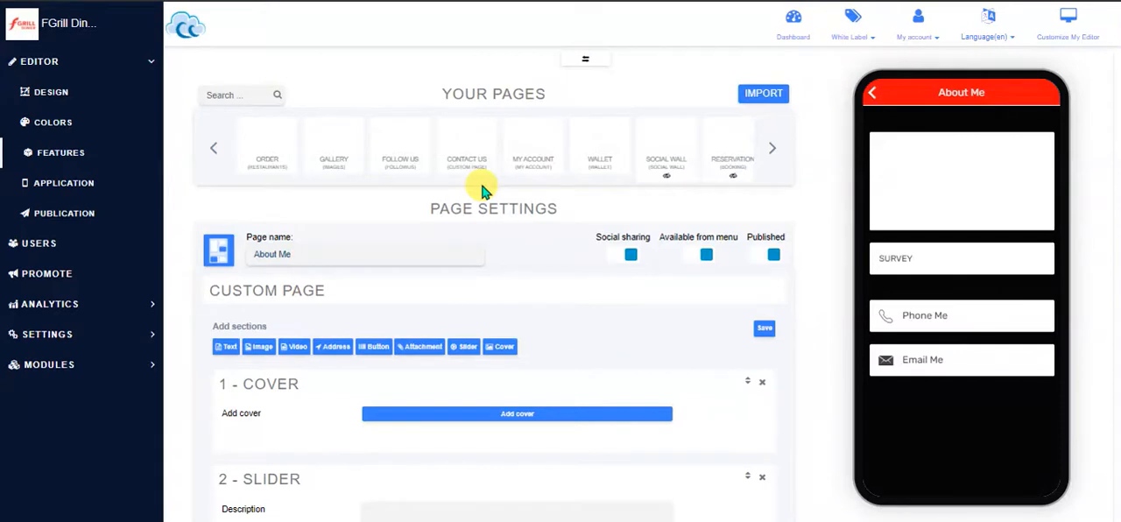
{"action": "left_click", "coordinate": [464, 149]}
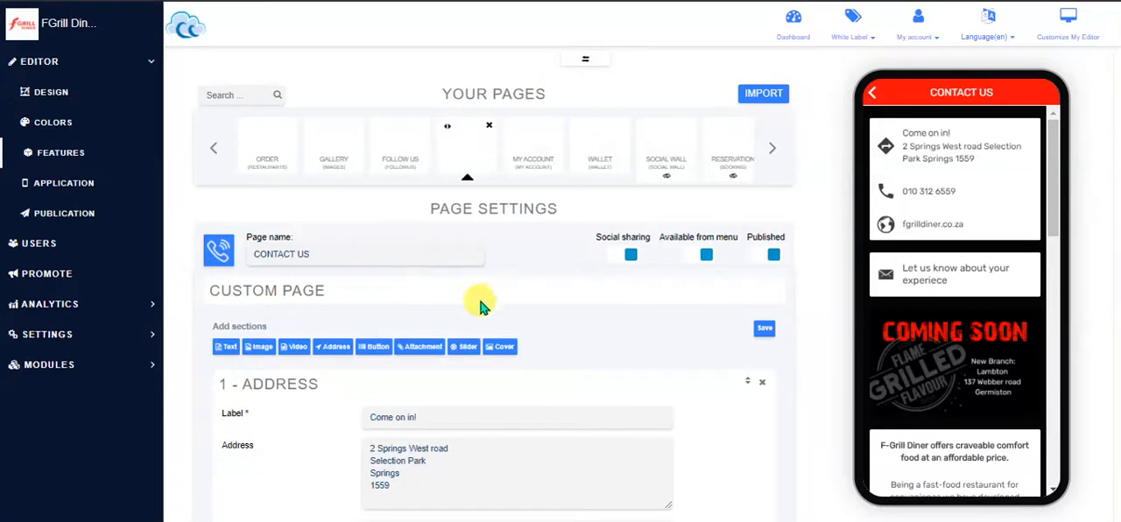
{"action": "scroll", "coordinate": [1058, 179], "scroll_direction": "down", "scroll_amount": 2}
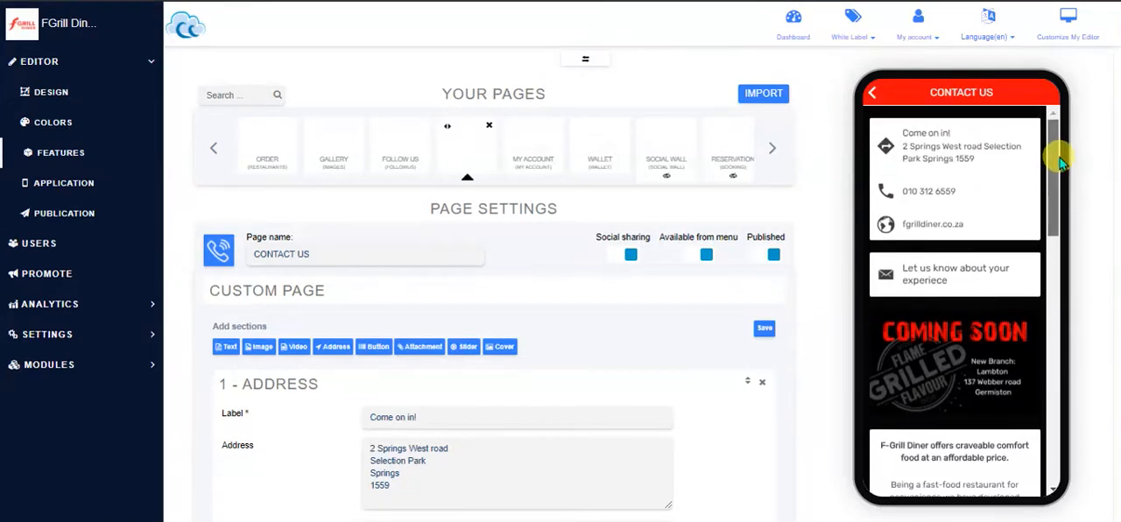
{"action": "scroll", "coordinate": [1056, 151], "scroll_direction": "up", "scroll_amount": 1}
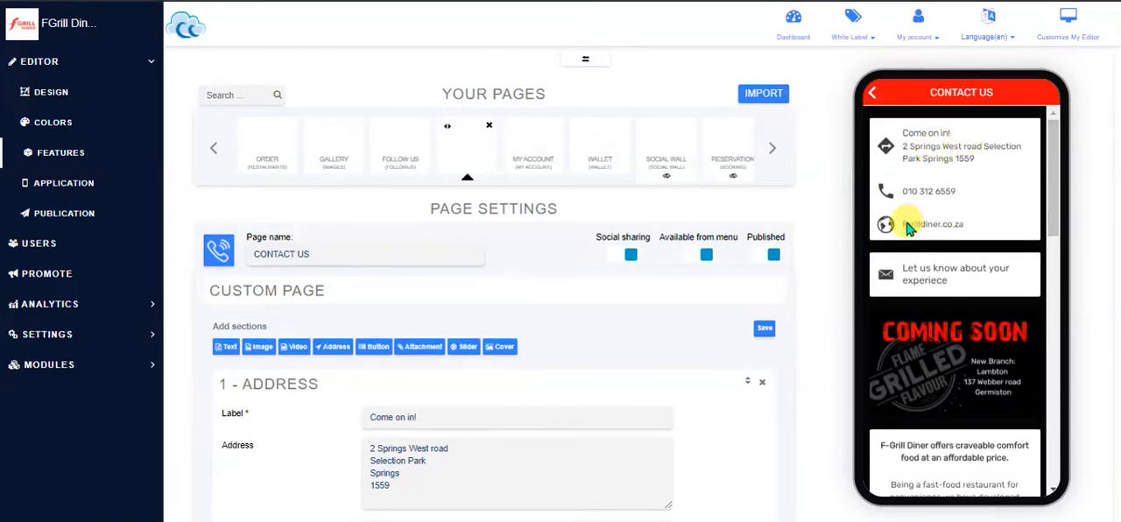
{"action": "left_click_drag", "start_coordinate": [1057, 148], "coordinate": [1058, 174]}
{"action": "scroll", "coordinate": [1056, 180], "scroll_direction": "down", "scroll_amount": 1}
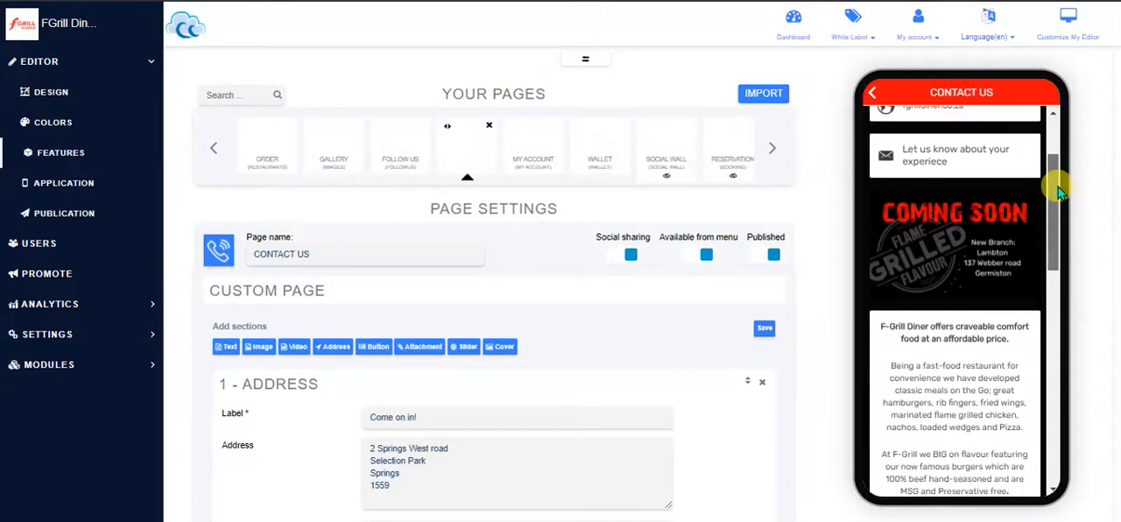
{"action": "scroll", "coordinate": [1056, 191], "scroll_direction": "down", "scroll_amount": 1}
{"action": "left_click_drag", "start_coordinate": [1055, 191], "coordinate": [1051, 138]}
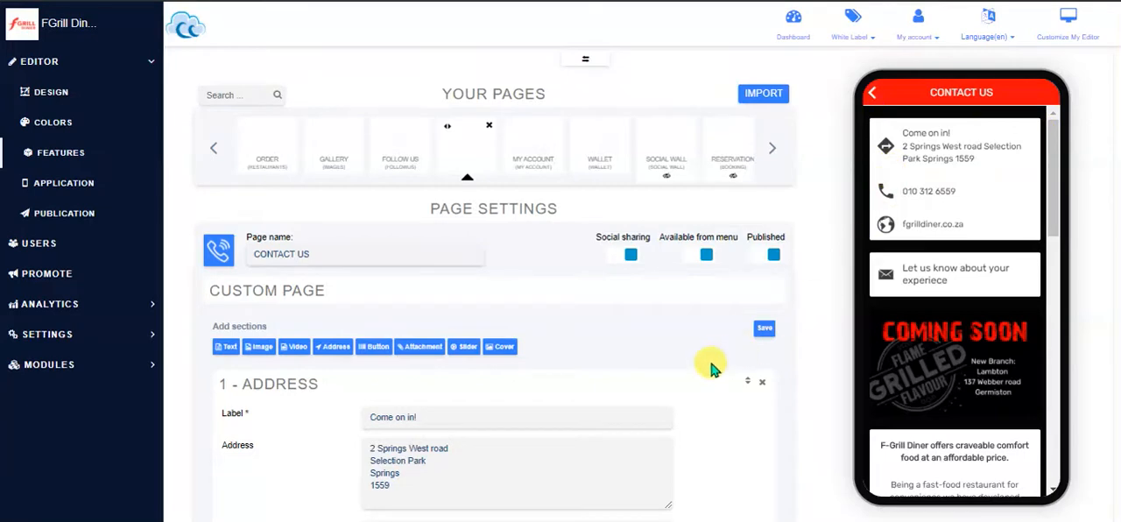
Collapse the Cover section in the CONTACT US page's list of sections
{"action": "scroll", "coordinate": [635, 394], "scroll_direction": "down", "scroll_amount": 1}
{"action": "scroll", "coordinate": [639, 392], "scroll_direction": "down", "scroll_amount": 6}
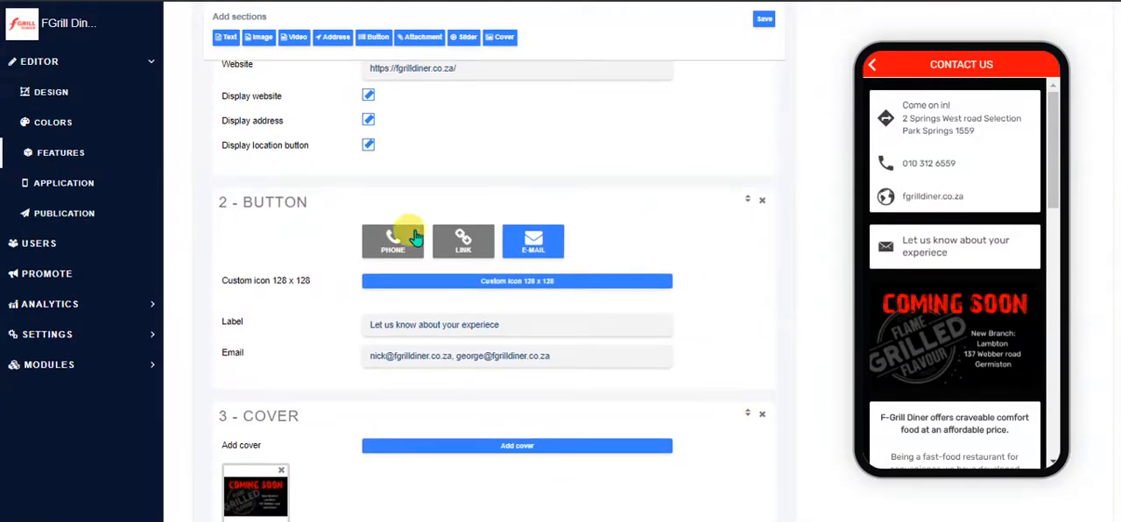
{"action": "left_click", "coordinate": [747, 416]}
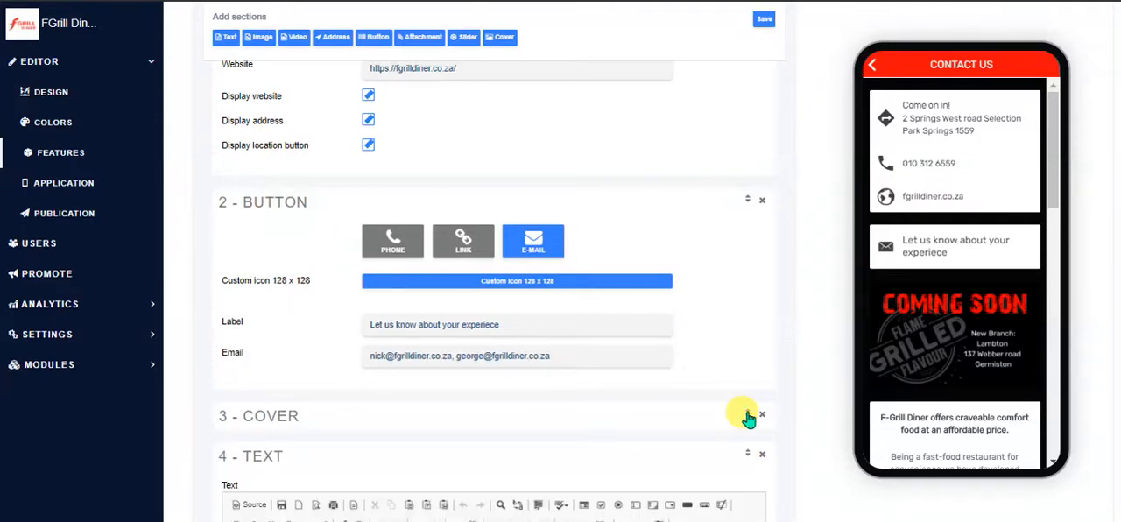
Move the Cover section up the CONTACT US page's section list and back to its original place
{"action": "left_click_drag", "start_coordinate": [747, 416], "coordinate": [754, 264]}
{"action": "left_click_drag", "start_coordinate": [749, 211], "coordinate": [749, 424]}
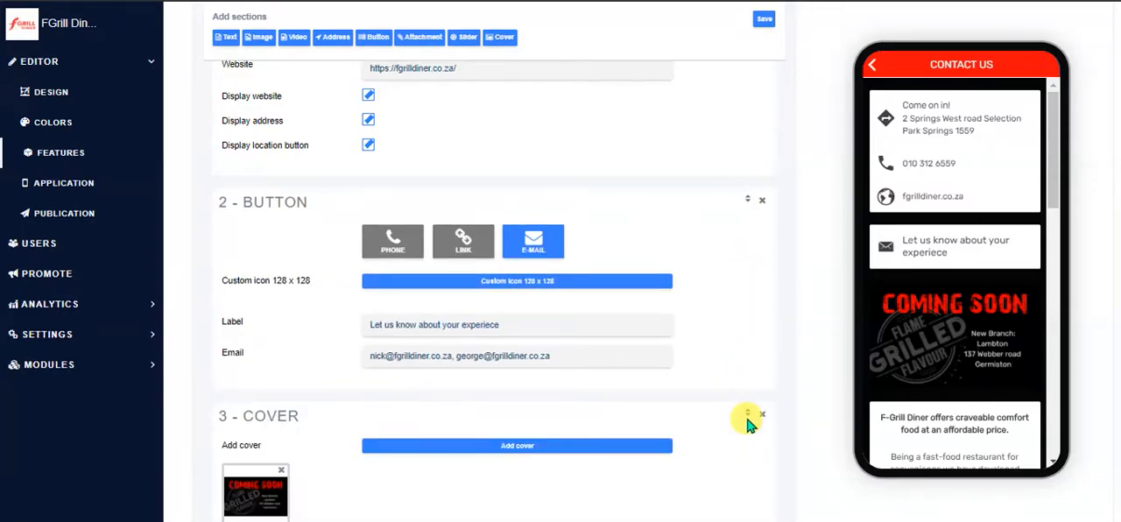
Return to the features list and add a Discount page to the app
{"action": "scroll", "coordinate": [750, 176], "scroll_direction": "up", "scroll_amount": 8}
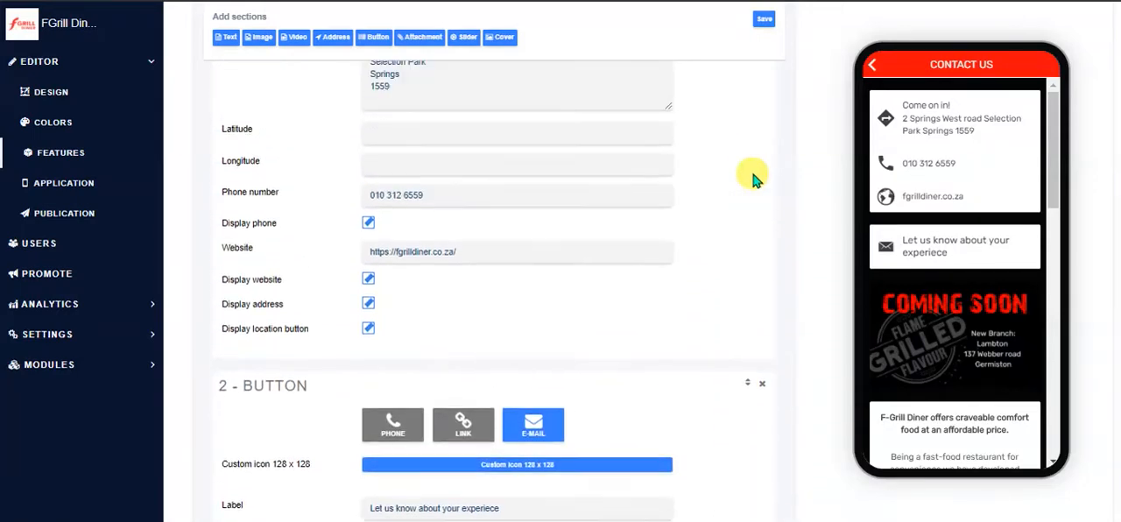
{"action": "mouse_move", "coordinate": [753, 180]}
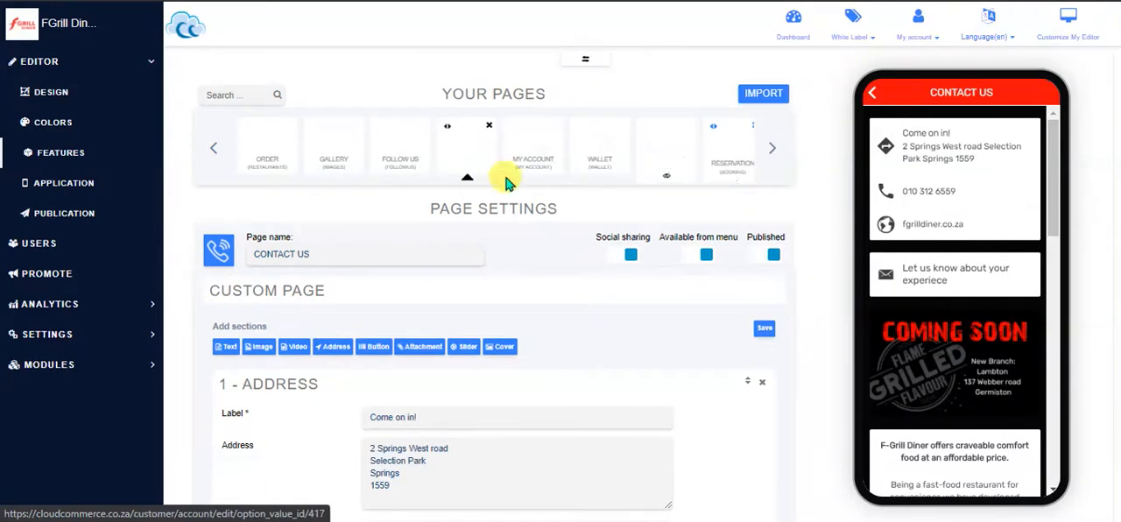
{"action": "left_click", "coordinate": [63, 157]}
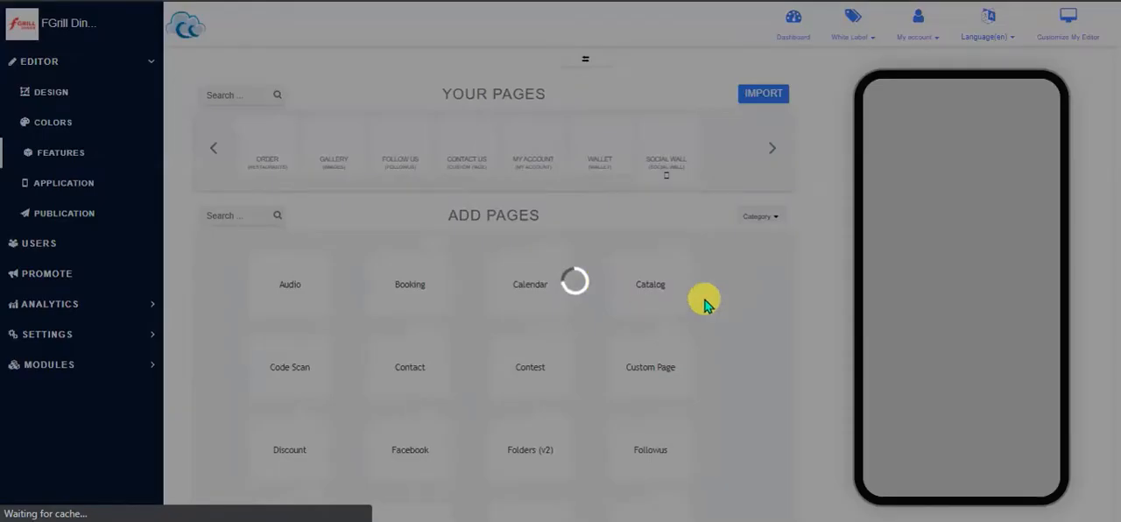
{"action": "scroll", "coordinate": [773, 297], "scroll_direction": "down", "scroll_amount": 1}
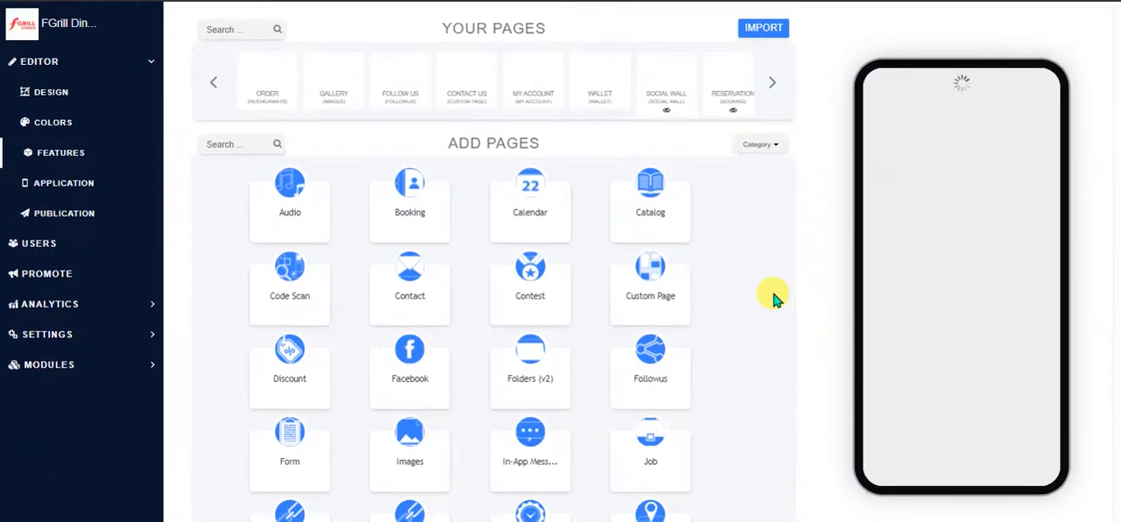
{"action": "scroll", "coordinate": [773, 296], "scroll_direction": "down", "scroll_amount": 3}
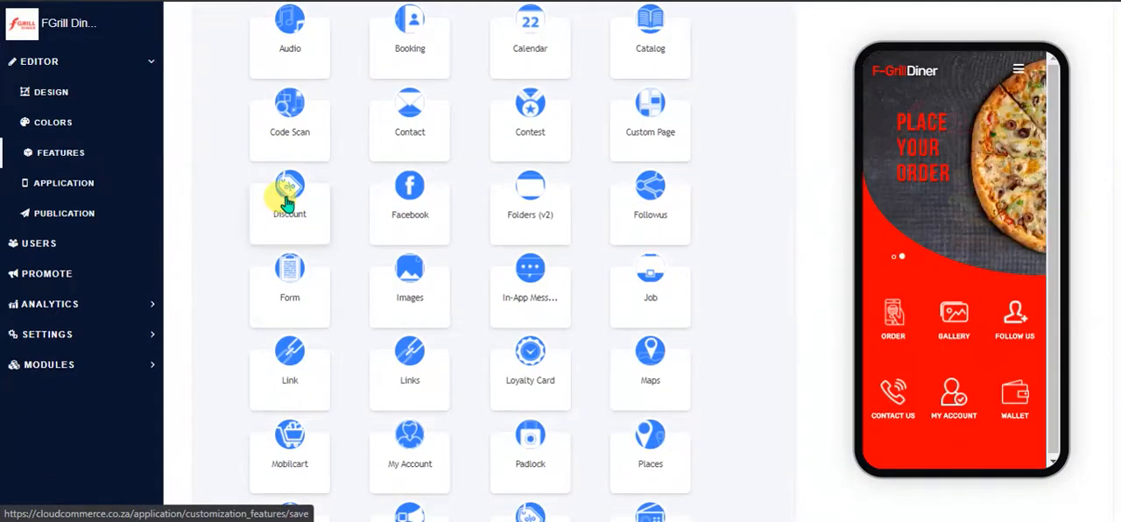
{"action": "left_click", "coordinate": [289, 195]}
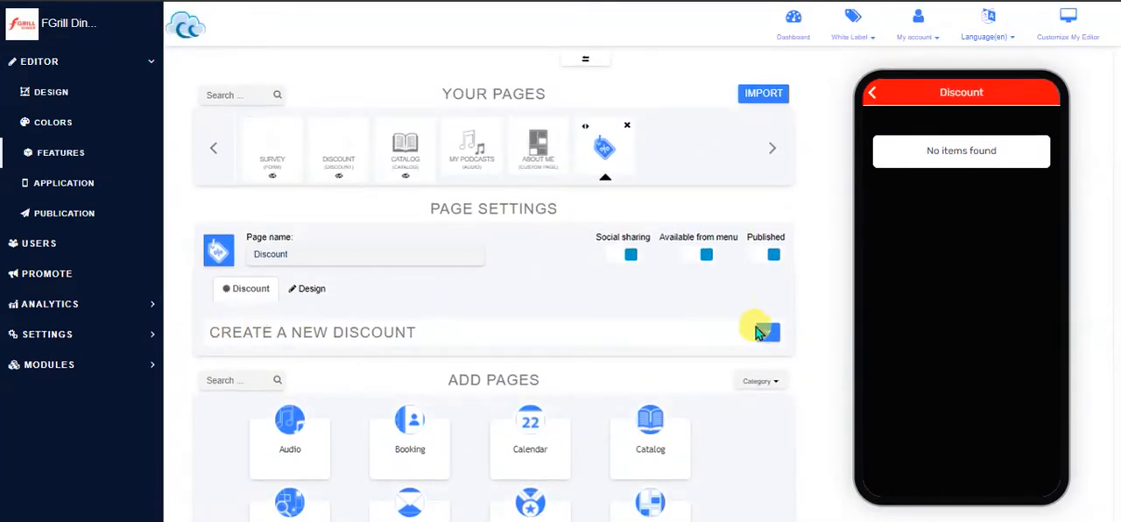
Set the Discount page's design to Layout 2 and review its background image options
{"action": "left_click", "coordinate": [313, 288]}
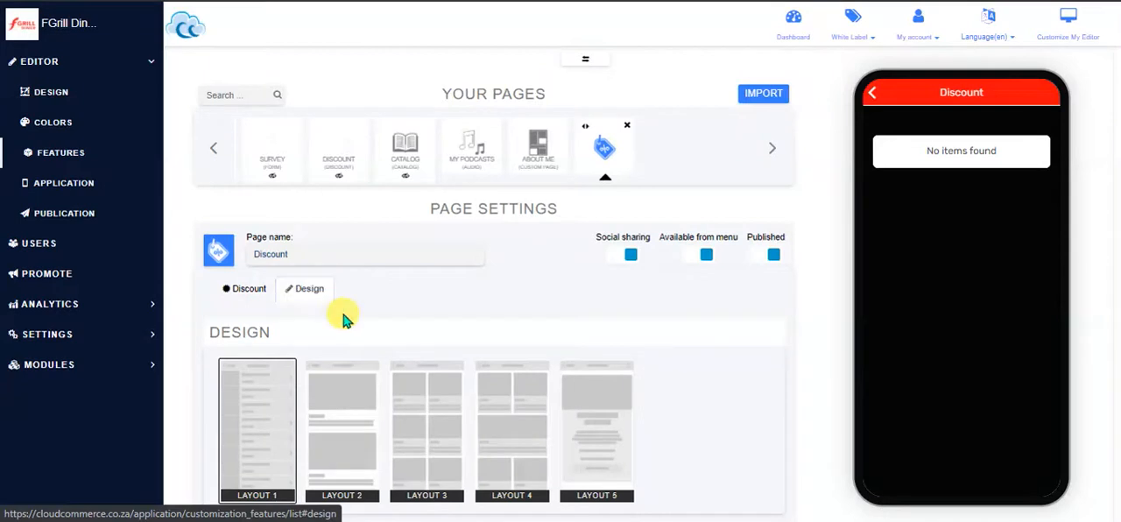
{"action": "scroll", "coordinate": [552, 420], "scroll_direction": "down", "scroll_amount": 2}
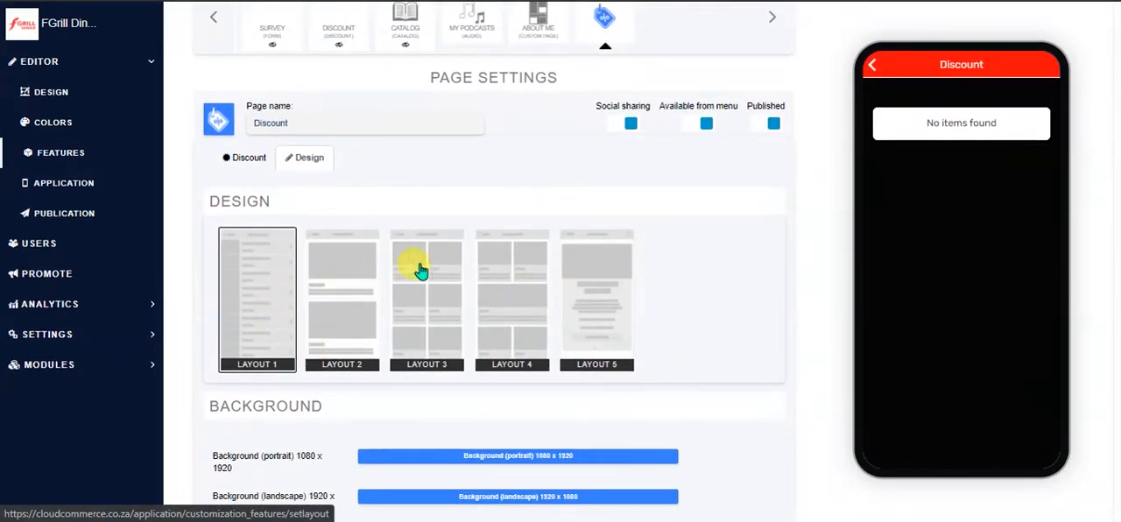
{"action": "left_click", "coordinate": [342, 271]}
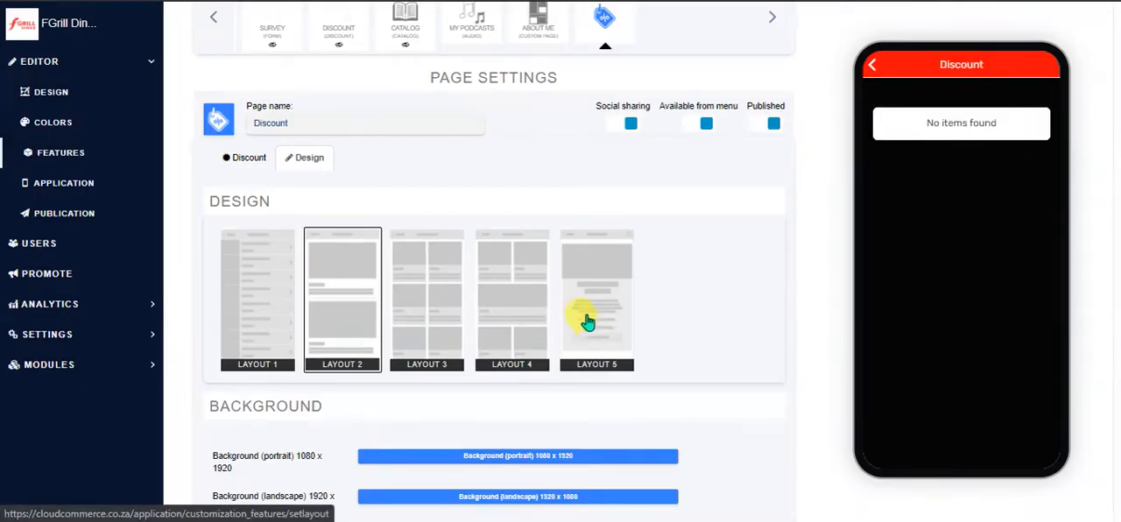
{"action": "scroll", "coordinate": [604, 316], "scroll_direction": "down", "scroll_amount": 1}
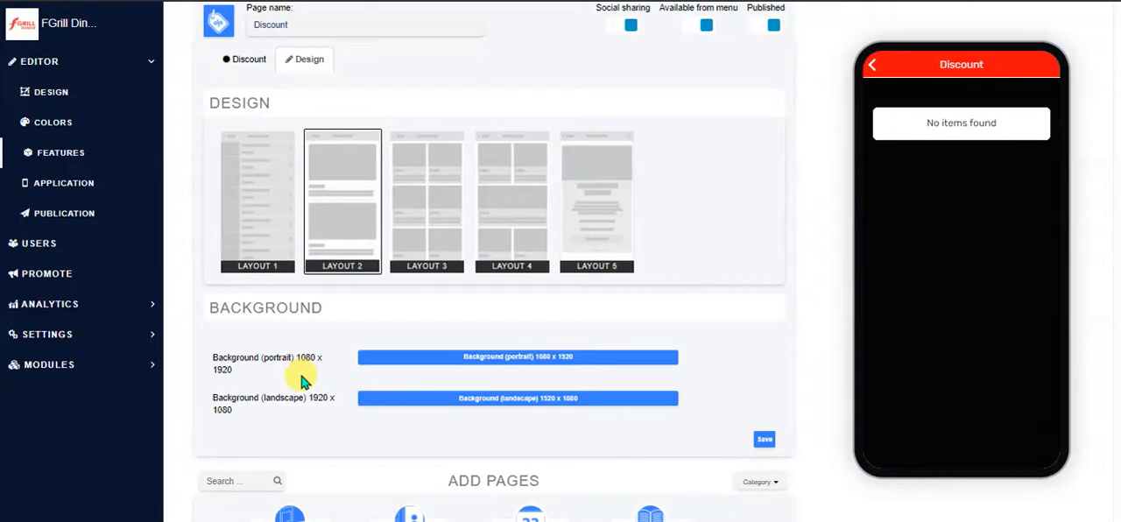
Open the form for creating a new discount and check its picture and thumbnail size requirements
{"action": "scroll", "coordinate": [346, 355], "scroll_direction": "up", "scroll_amount": 1}
{"action": "left_click", "coordinate": [245, 158]}
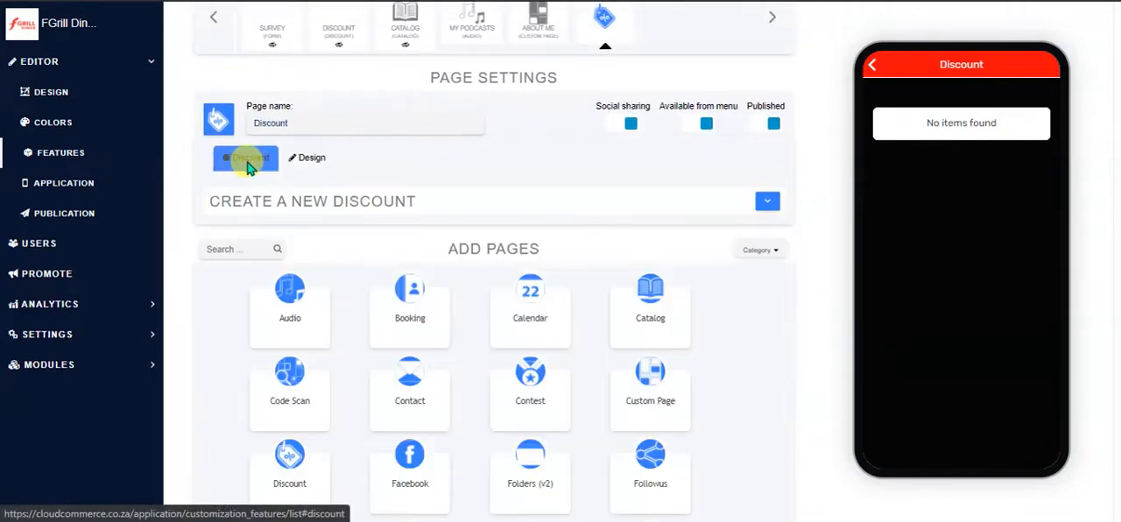
{"action": "left_click", "coordinate": [768, 205]}
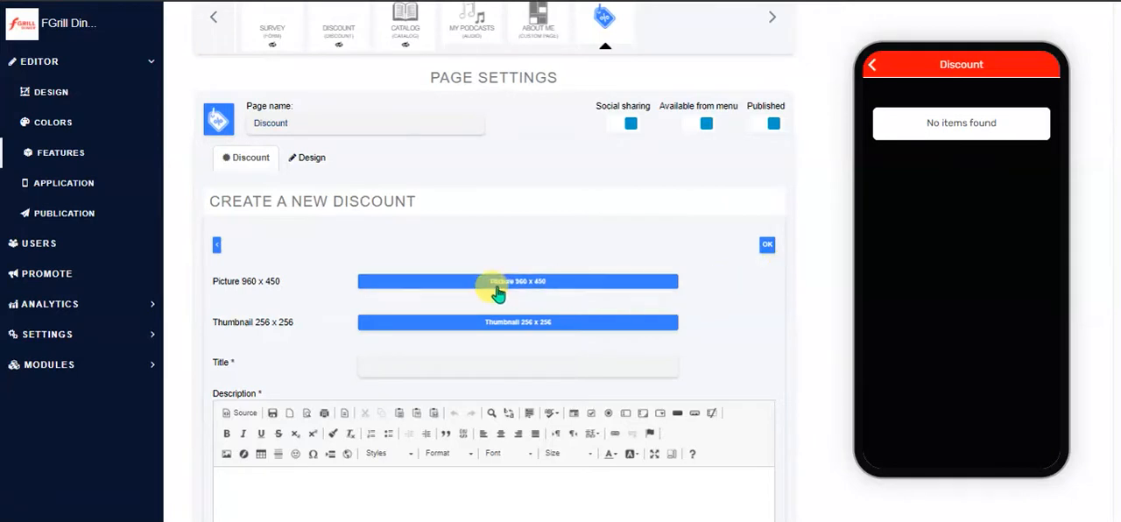
{"action": "left_click_drag", "start_coordinate": [297, 286], "coordinate": [205, 282]}
{"action": "left_click_drag", "start_coordinate": [311, 326], "coordinate": [211, 321]}
Title the new discount "Discount Wow" and enter "of the discount" as its description
{"action": "scroll", "coordinate": [753, 302], "scroll_direction": "down", "scroll_amount": 2}
{"action": "left_click", "coordinate": [430, 234]}
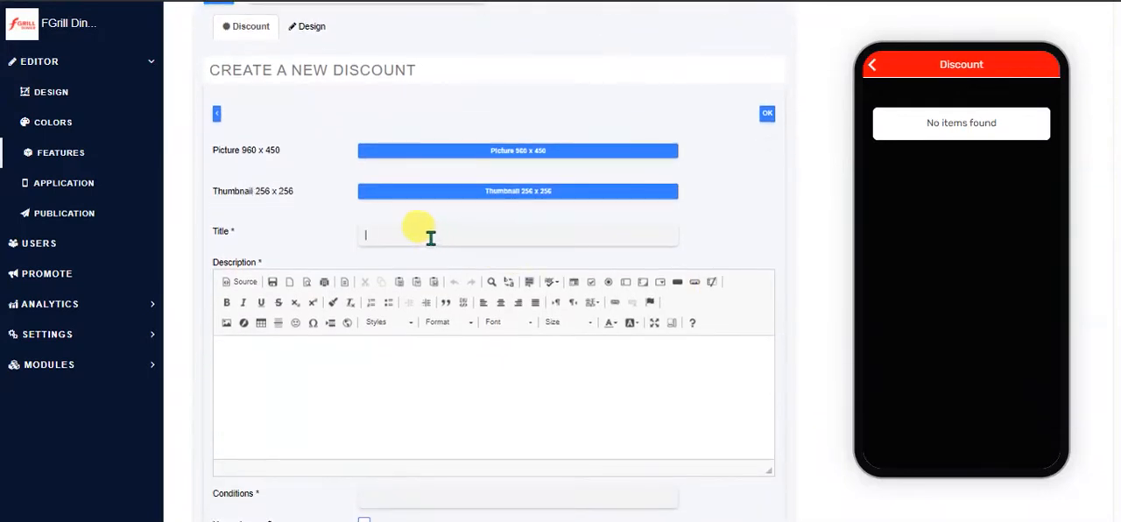
{"action": "type", "text": "Discount Wow"}
{"action": "left_click", "coordinate": [433, 376]}
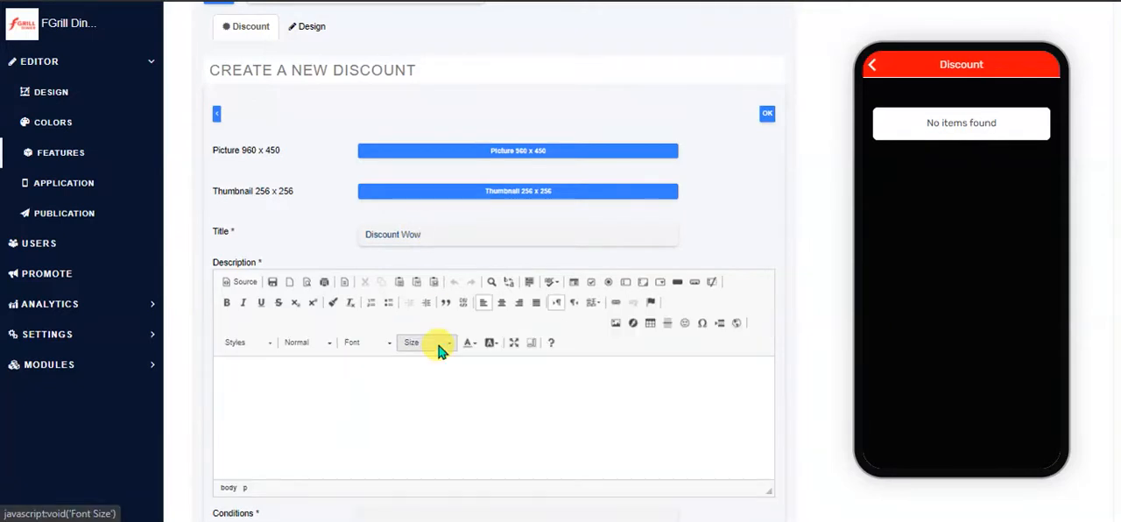
{"action": "type", "text": "of the do"}
{"action": "type", "text": "scount"}
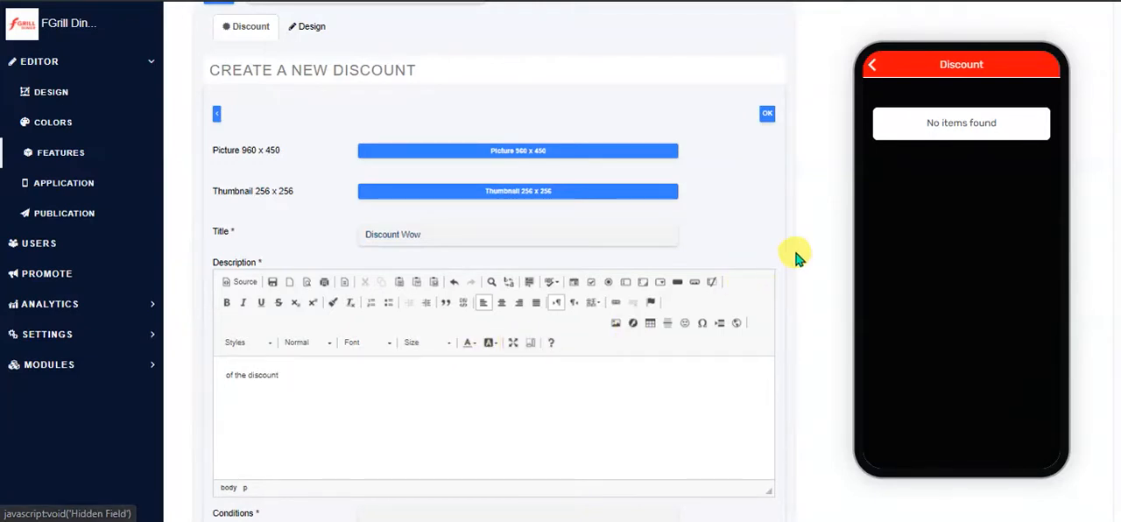
Restrict the new discount to a single use and set its end date to 2020-12-04
{"action": "scroll", "coordinate": [796, 256], "scroll_direction": "down", "scroll_amount": 5}
{"action": "scroll", "coordinate": [795, 256], "scroll_direction": "down", "scroll_amount": 1}
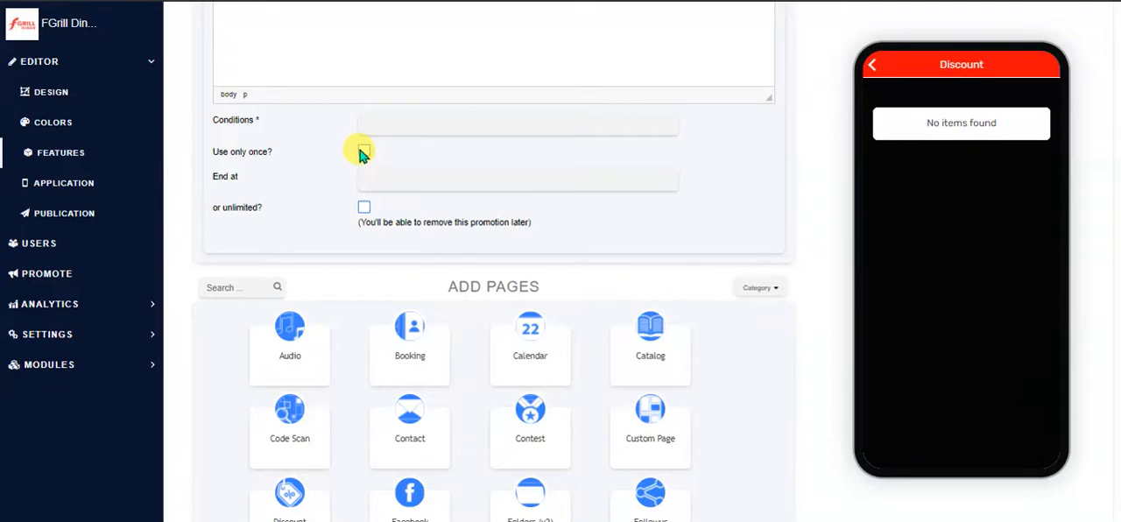
{"action": "left_click", "coordinate": [364, 153]}
{"action": "left_click", "coordinate": [393, 183]}
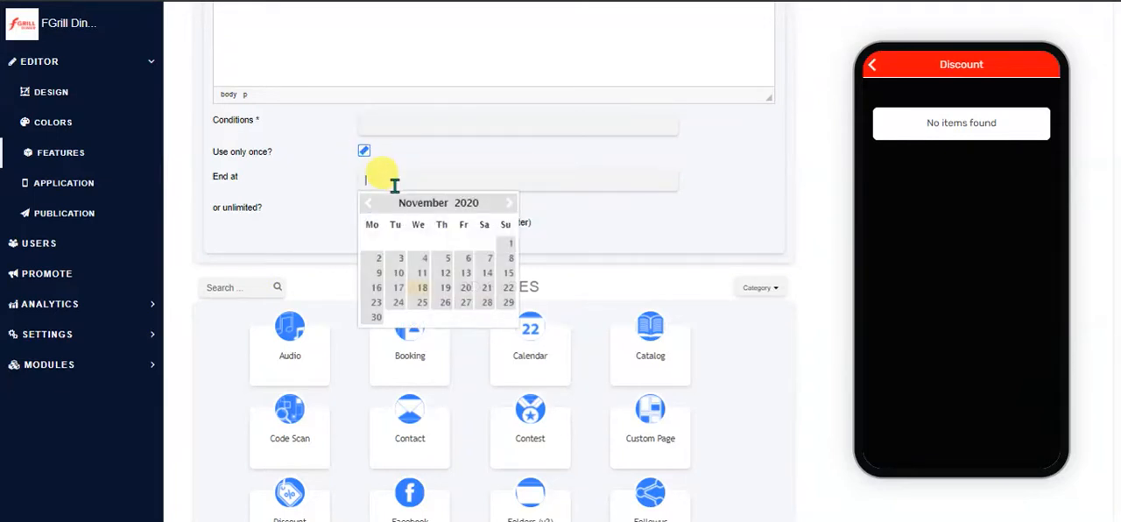
{"action": "left_click", "coordinate": [508, 205]}
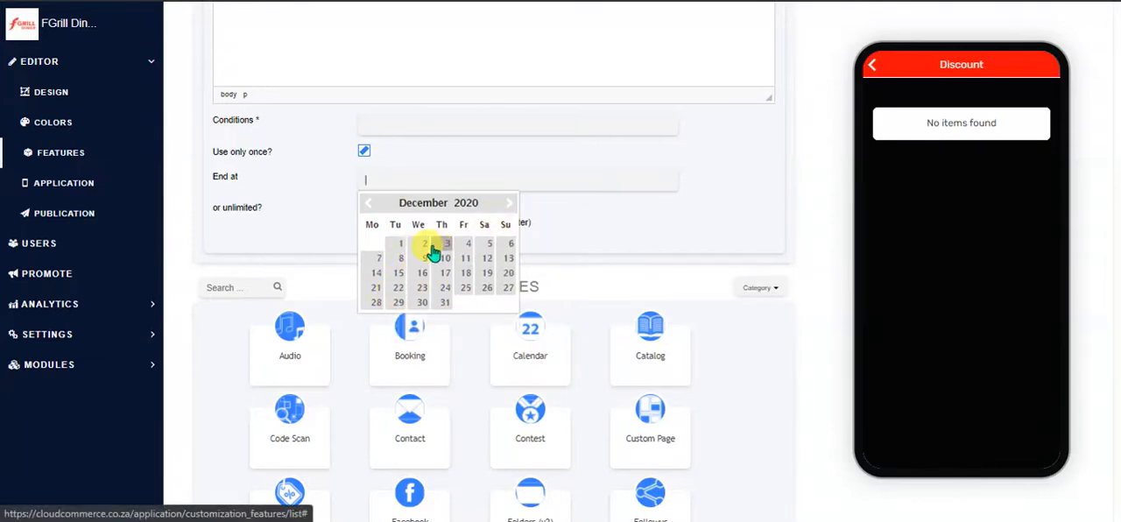
{"action": "left_click", "coordinate": [467, 245]}
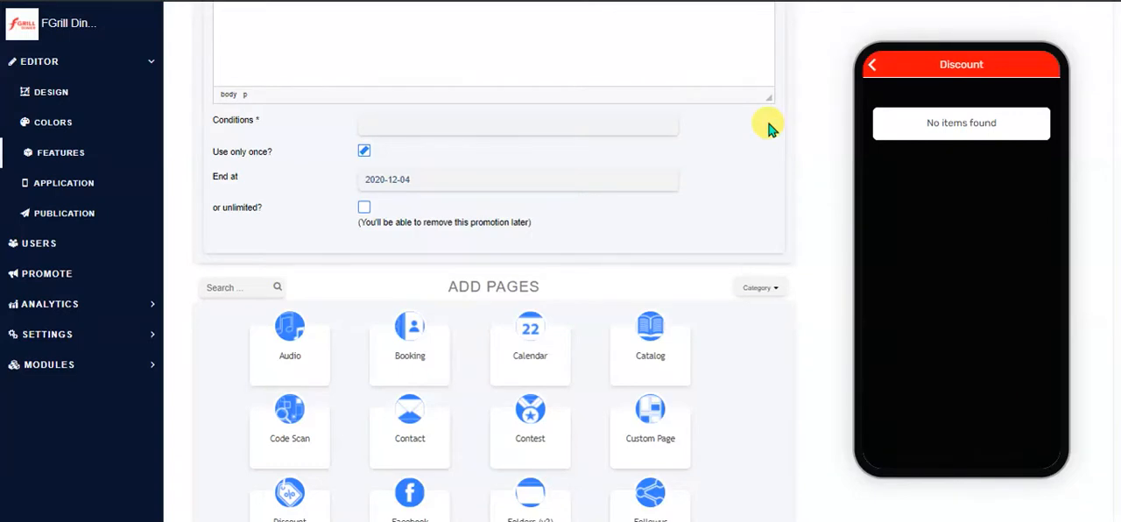
Leave the discount form for the features list and examine the page types that can be added
{"action": "scroll", "coordinate": [762, 114], "scroll_direction": "up", "scroll_amount": 8}
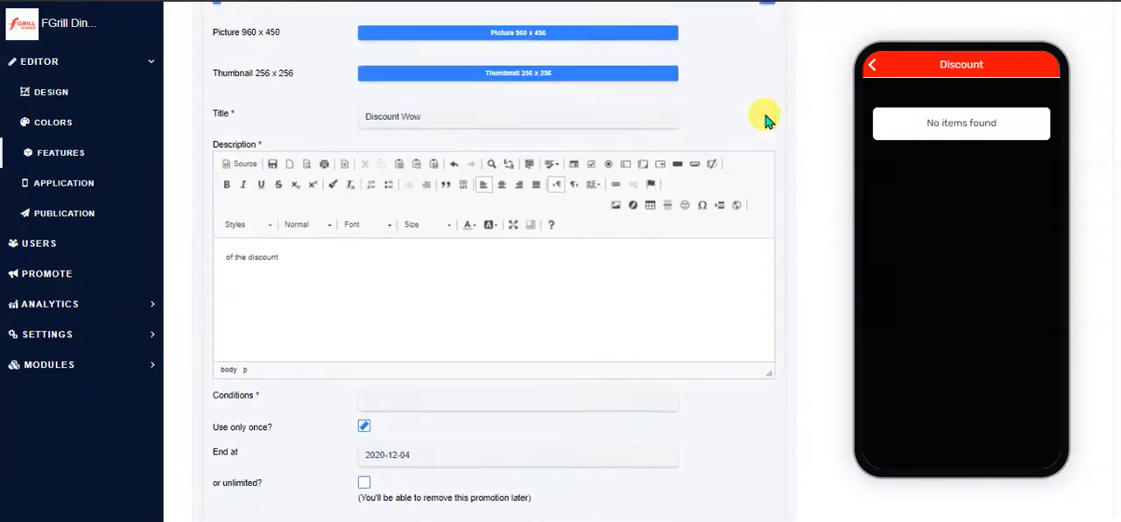
{"action": "left_click", "coordinate": [56, 150]}
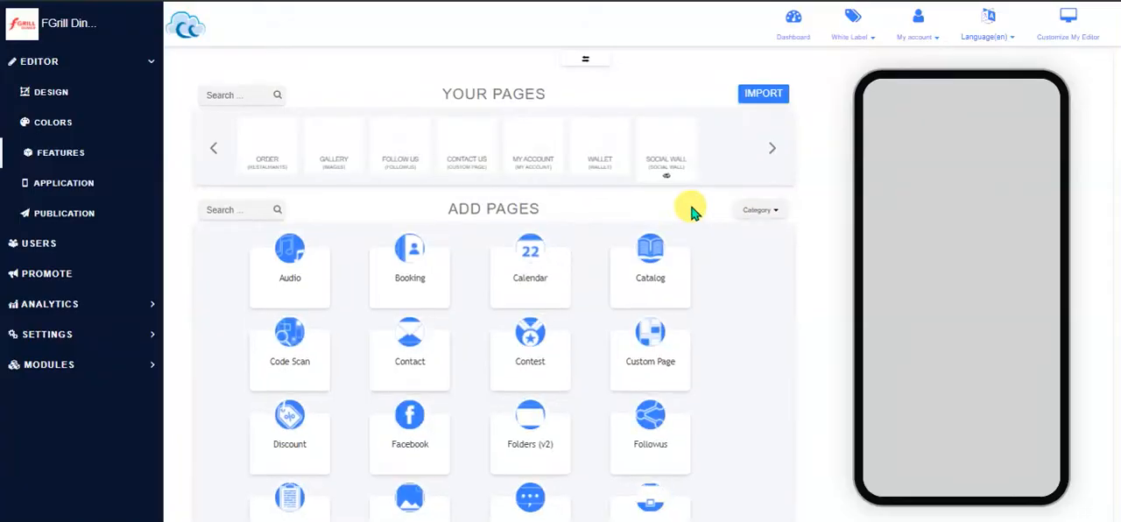
{"action": "scroll", "coordinate": [690, 210], "scroll_direction": "down", "scroll_amount": 1}
{"action": "scroll", "coordinate": [691, 210], "scroll_direction": "down", "scroll_amount": 3}
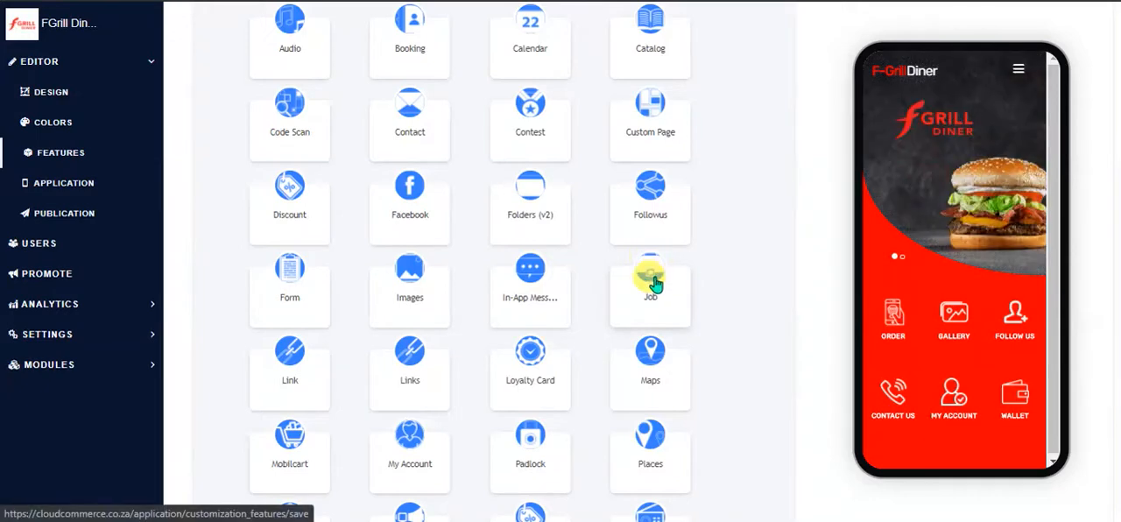
{"action": "scroll", "coordinate": [532, 300], "scroll_direction": "down", "scroll_amount": 1}
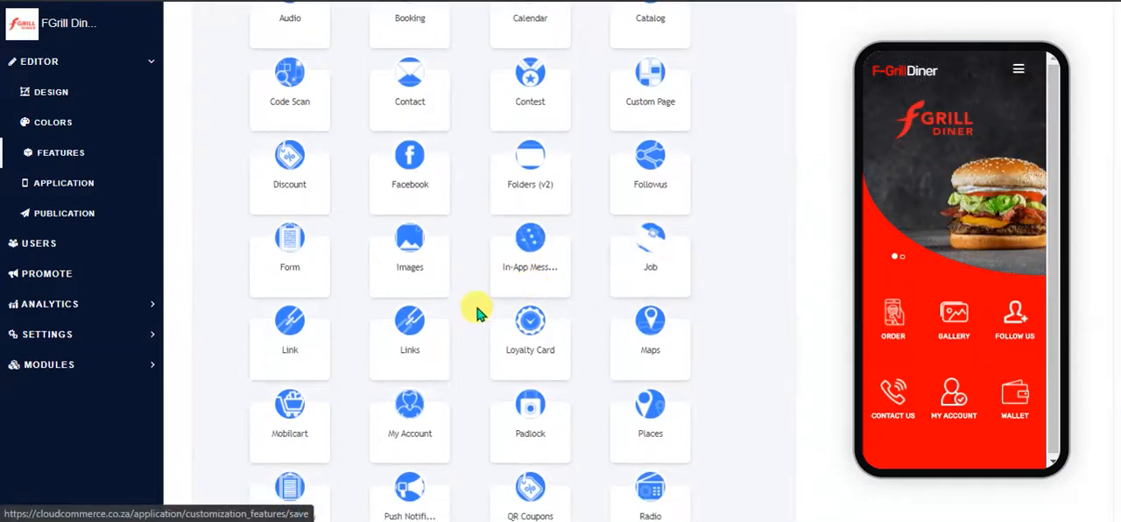
{"action": "scroll", "coordinate": [320, 318], "scroll_direction": "down", "scroll_amount": 2}
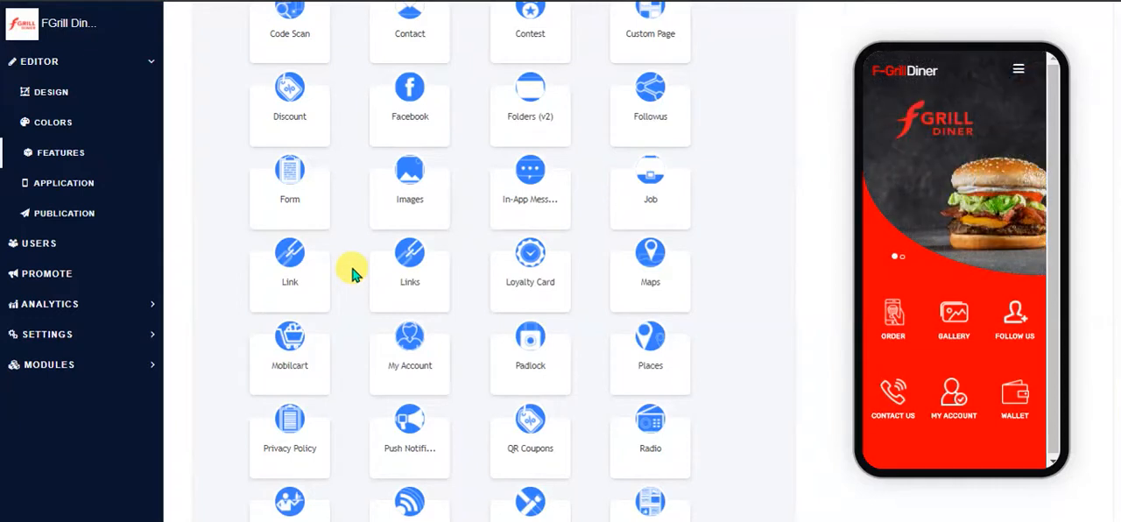
{"action": "left_click", "coordinate": [284, 270]}
{"action": "scroll", "coordinate": [711, 289], "scroll_direction": "down", "scroll_amount": 4}
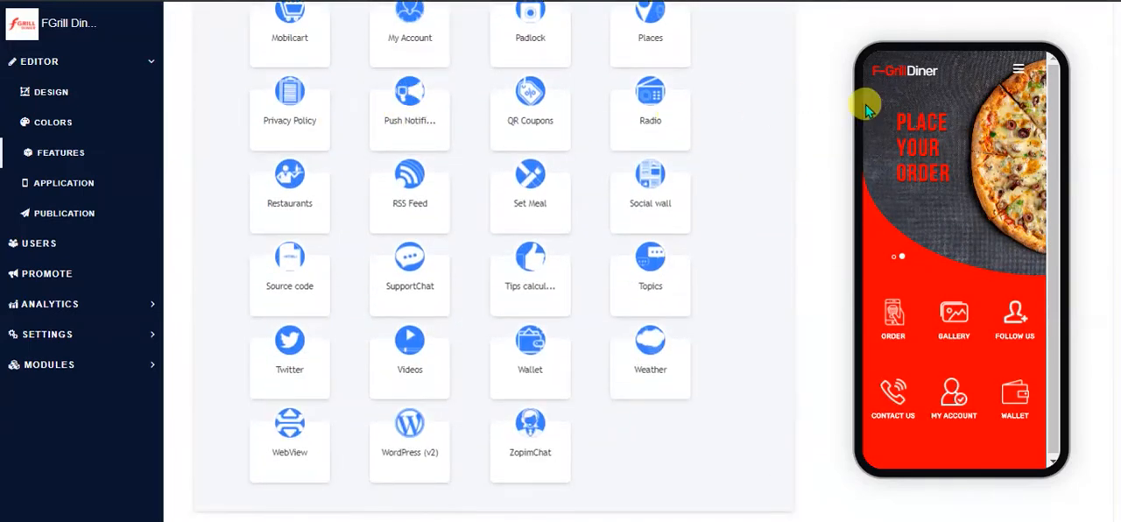
{"action": "scroll", "coordinate": [867, 111], "scroll_direction": "up", "scroll_amount": 1}
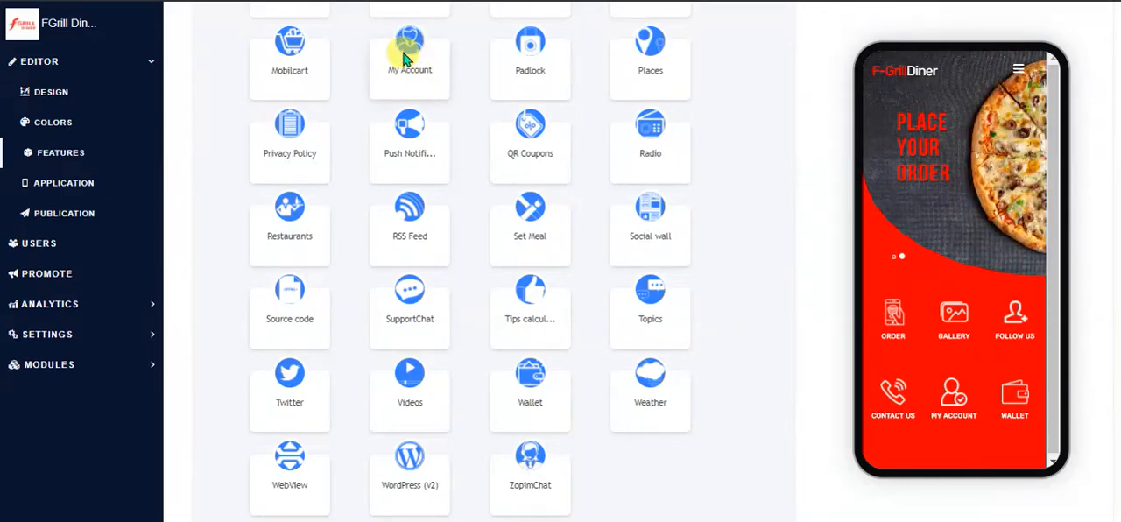
{"action": "scroll", "coordinate": [526, 486], "scroll_direction": "up", "scroll_amount": 3}
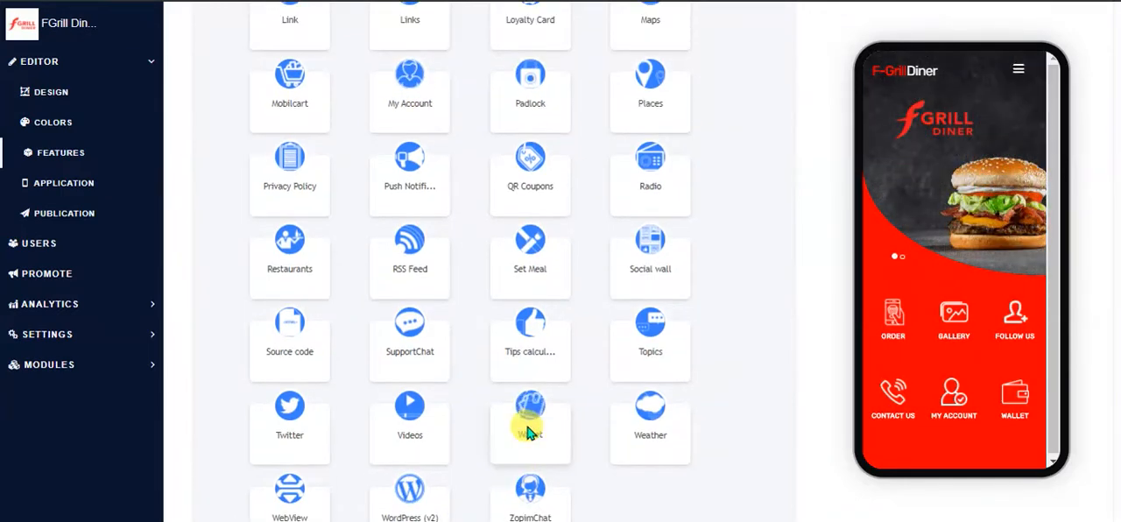
{"action": "scroll", "coordinate": [568, 409], "scroll_direction": "up", "scroll_amount": 6}
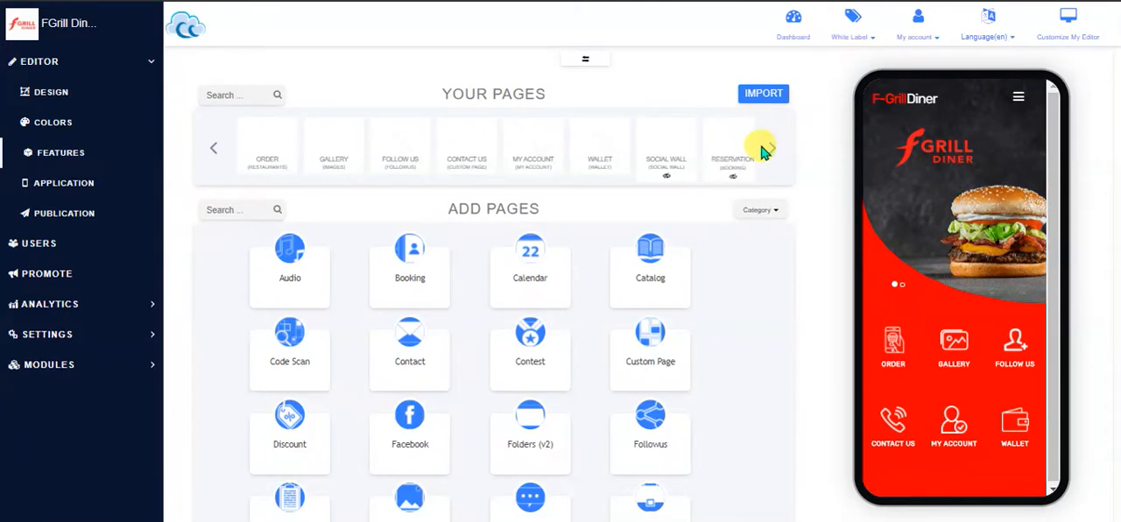
Look through the app's existing pages and open the MY ACCOUNT page
{"action": "left_click", "coordinate": [777, 149]}
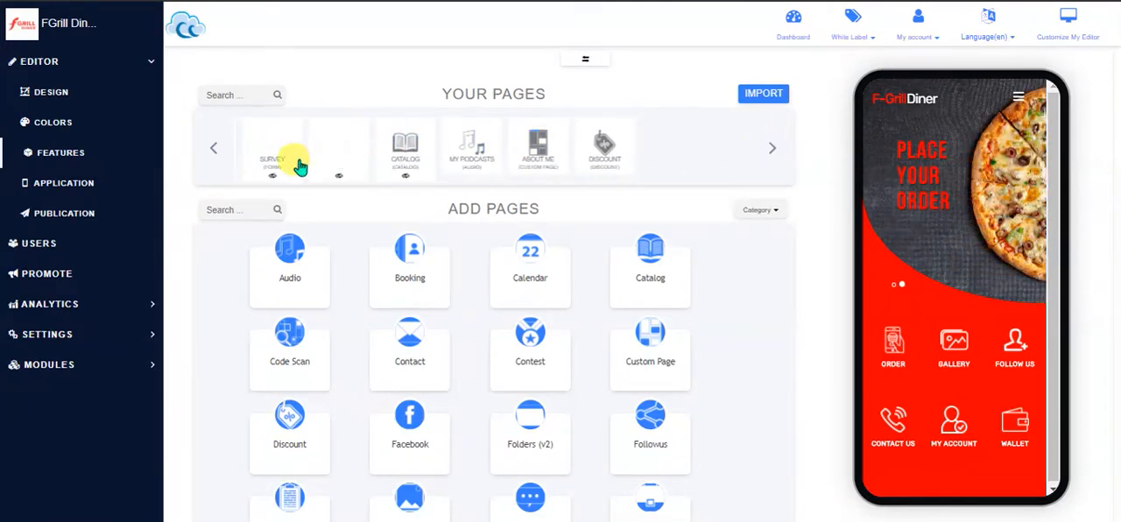
{"action": "left_click", "coordinate": [212, 151]}
{"action": "left_click", "coordinate": [408, 155]}
{"action": "left_click", "coordinate": [536, 149]}
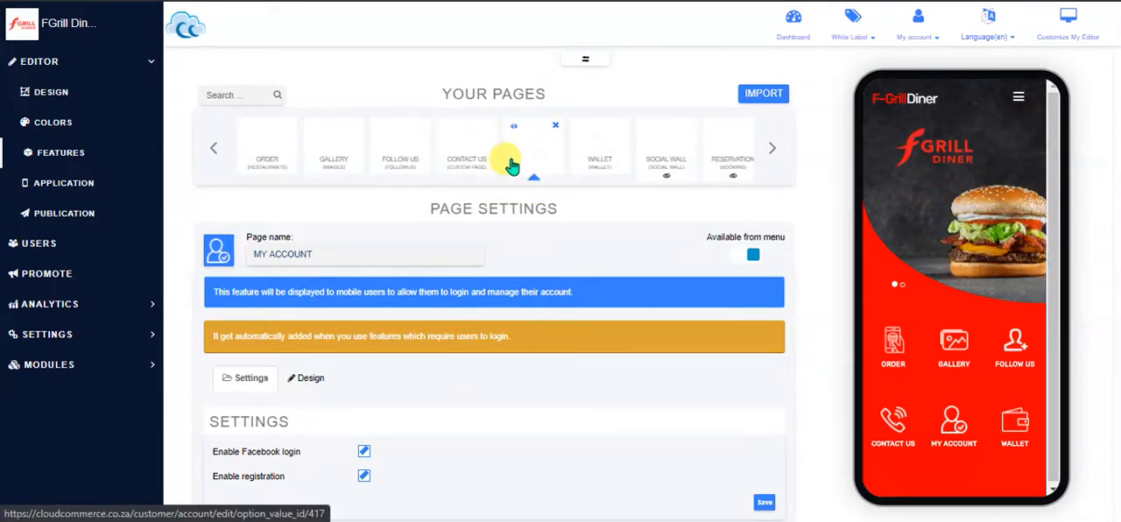
Examine the MY ACCOUNT page's login and registration settings and its design options
{"action": "mouse_move", "coordinate": [595, 155]}
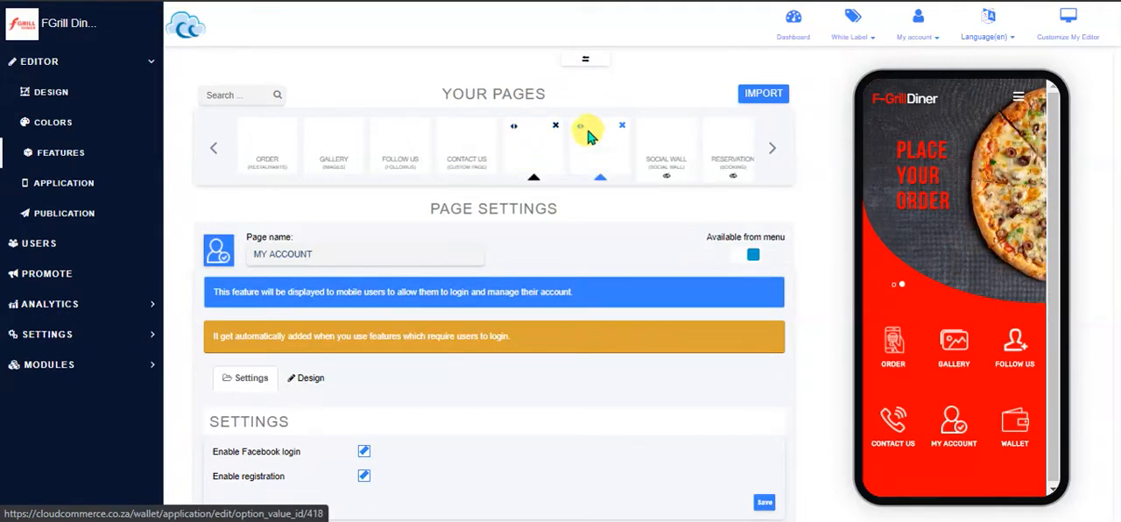
{"action": "mouse_move", "coordinate": [575, 125]}
{"action": "left_mouse_down"}
{"action": "mouse_move", "coordinate": [506, 128]}
{"action": "mouse_move", "coordinate": [575, 131]}
{"action": "left_mouse_up"}
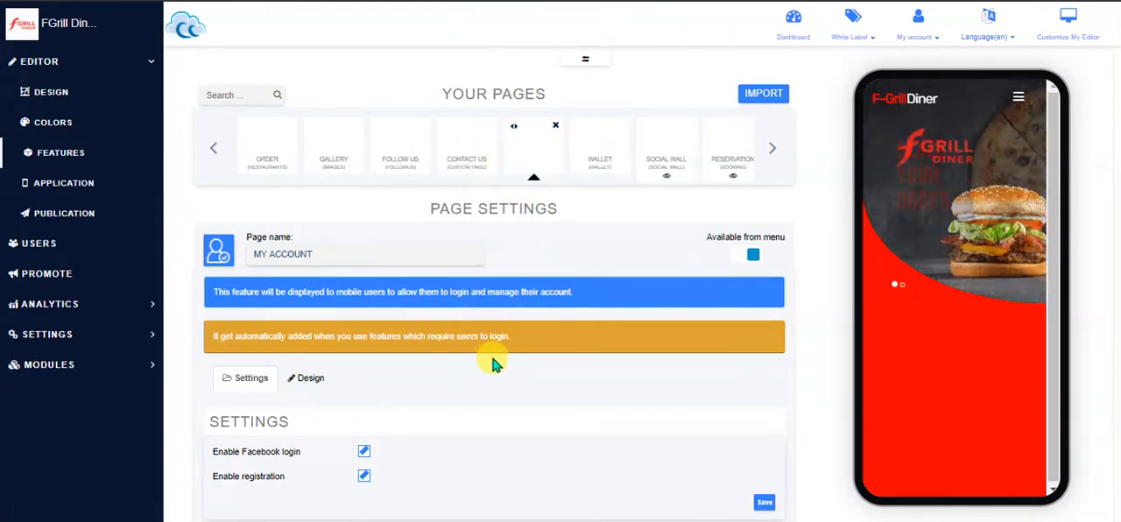
{"action": "scroll", "coordinate": [490, 364], "scroll_direction": "down", "scroll_amount": 5}
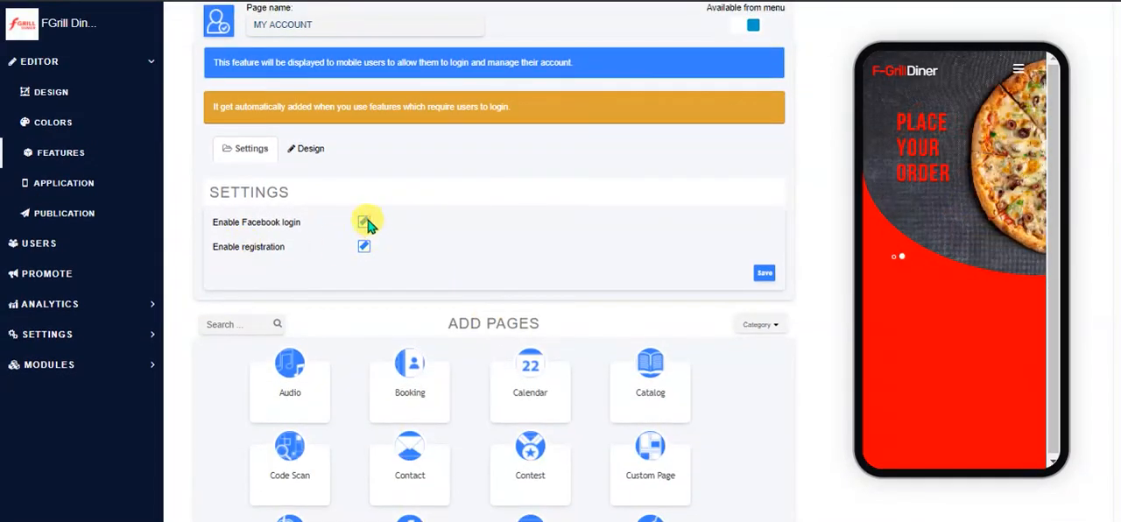
{"action": "left_click", "coordinate": [306, 149]}
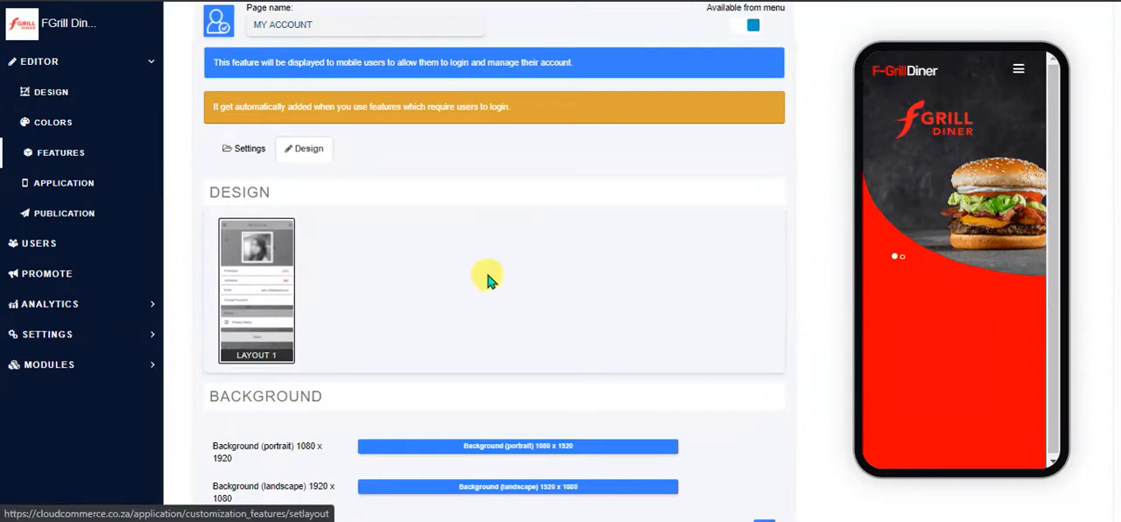
Look over the MY ACCOUNT page's layout and background options and return to its settings
{"action": "scroll", "coordinate": [477, 276], "scroll_direction": "down", "scroll_amount": 1}
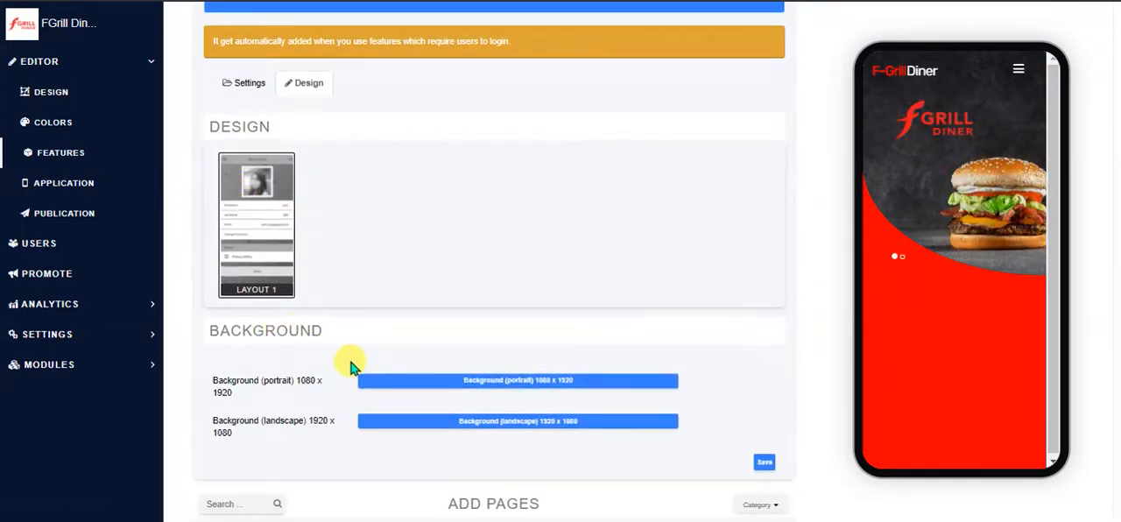
{"action": "scroll", "coordinate": [250, 187], "scroll_direction": "up", "scroll_amount": 1}
{"action": "left_click", "coordinate": [249, 156]}
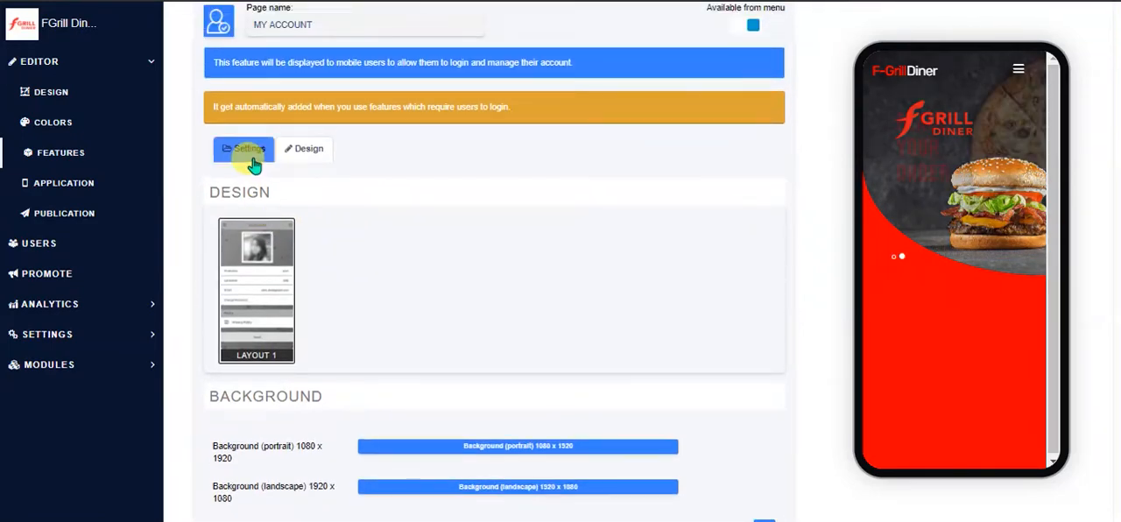
{"action": "scroll", "coordinate": [570, 135], "scroll_direction": "up", "scroll_amount": 3}
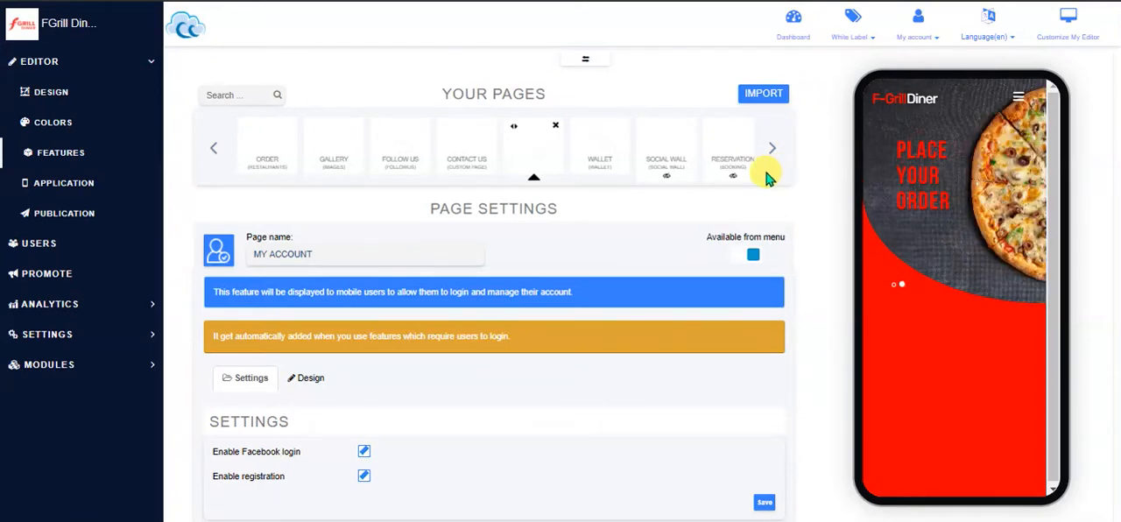
Reload the app preview and view the MY ACCOUNT page's login and account creation forms
{"action": "left_click", "coordinate": [1022, 101]}
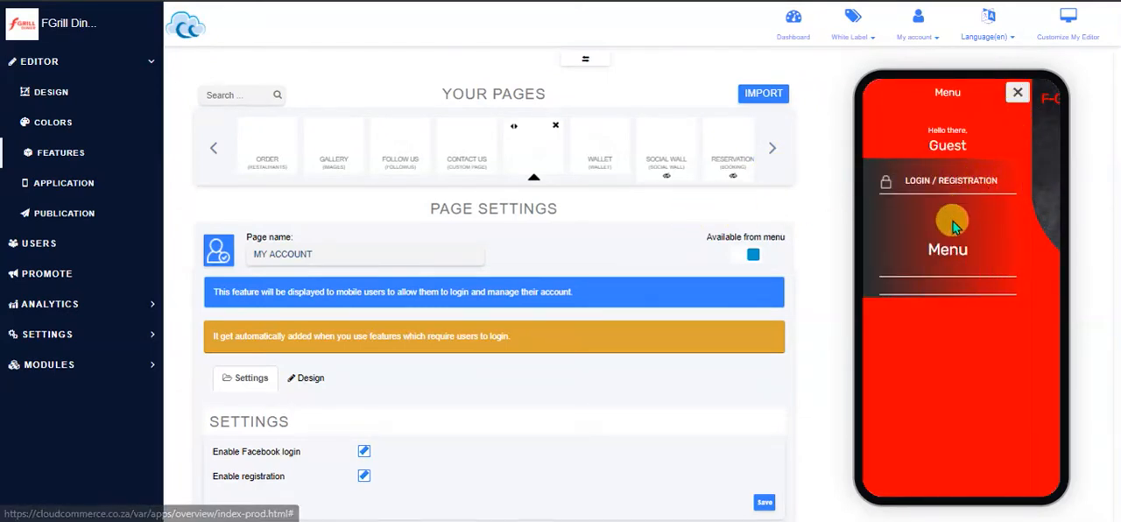
{"action": "left_click", "coordinate": [1016, 93]}
{"action": "right_click", "coordinate": [933, 360]}
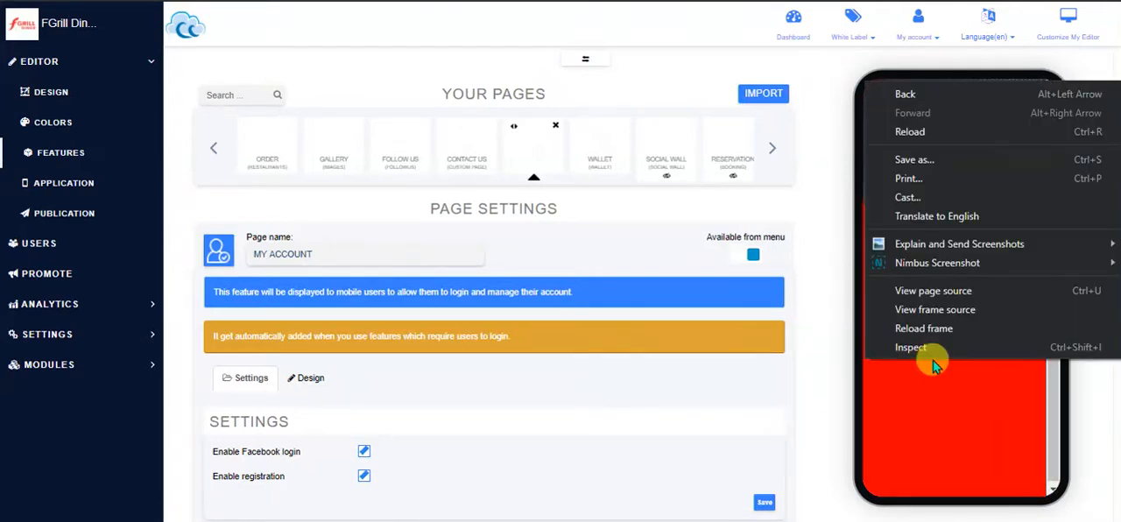
{"action": "left_click", "coordinate": [931, 325]}
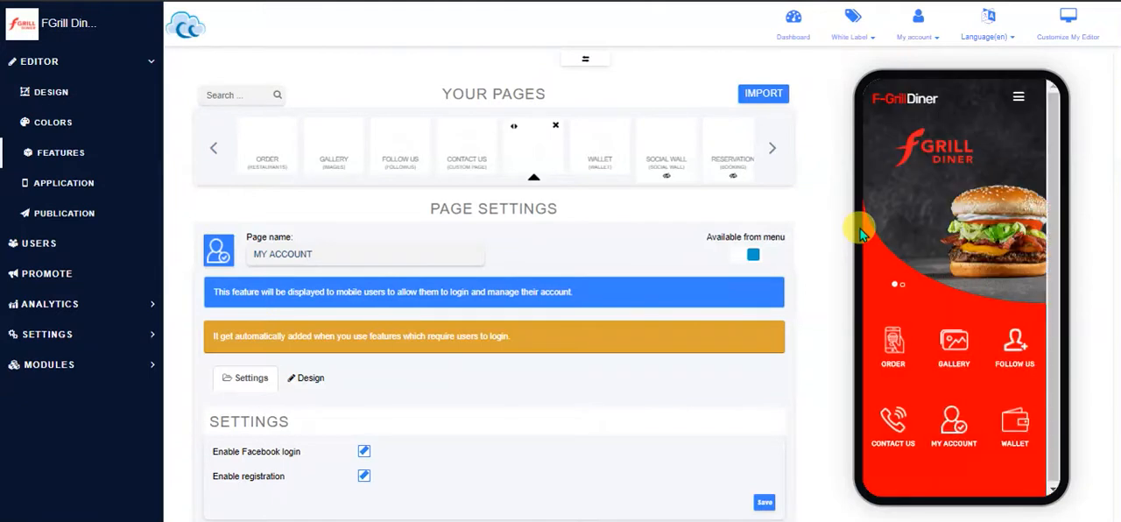
{"action": "left_click", "coordinate": [955, 425]}
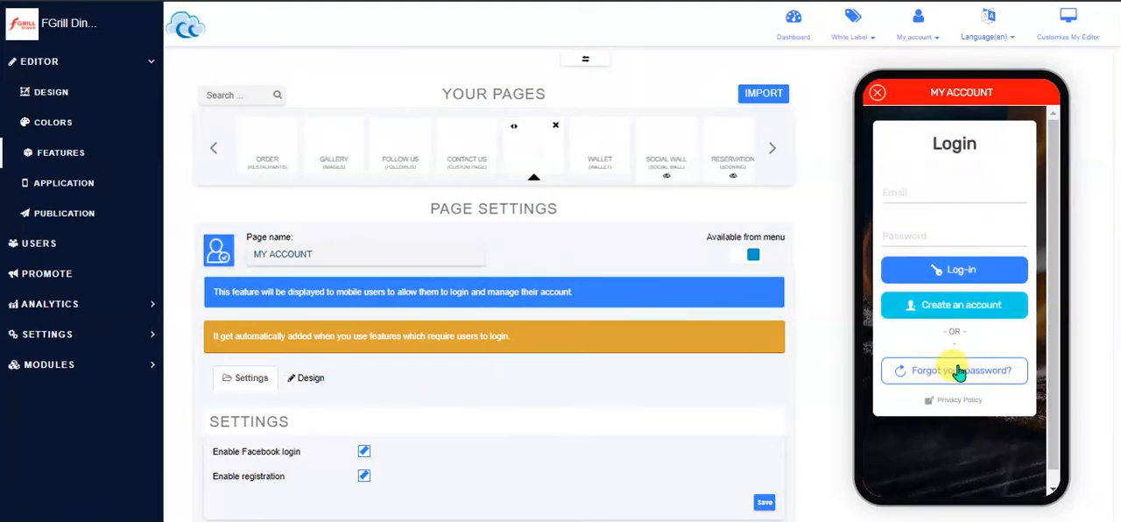
{"action": "left_click", "coordinate": [951, 314]}
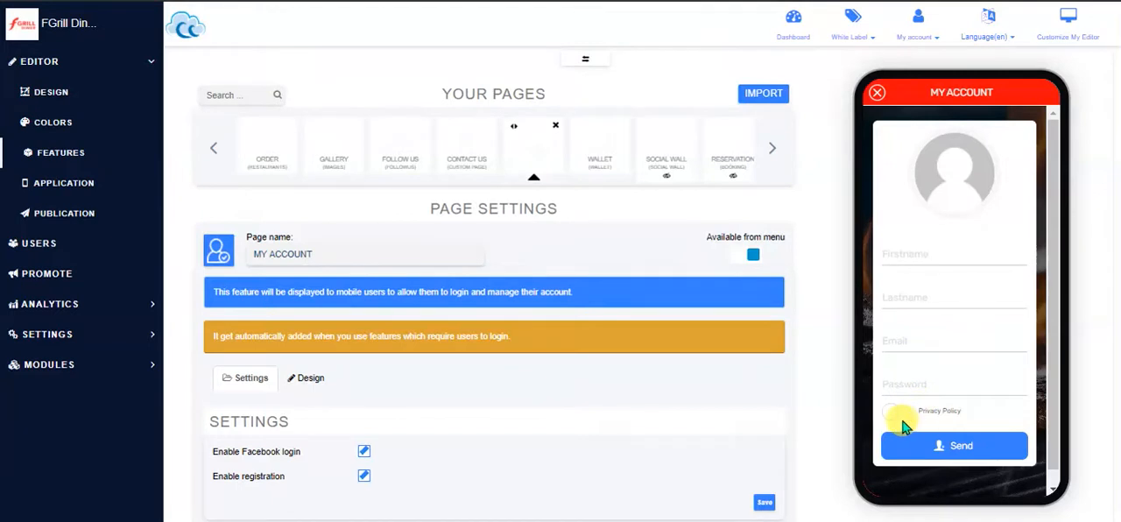
{"action": "left_click", "coordinate": [877, 94]}
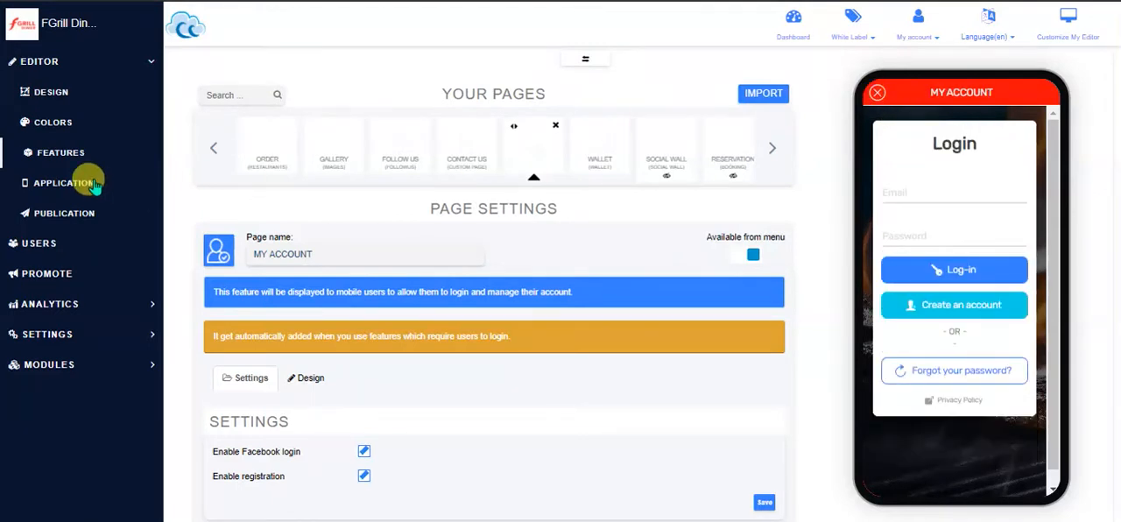
Return to the features list and add a Places page to the app
{"action": "left_click", "coordinate": [72, 155]}
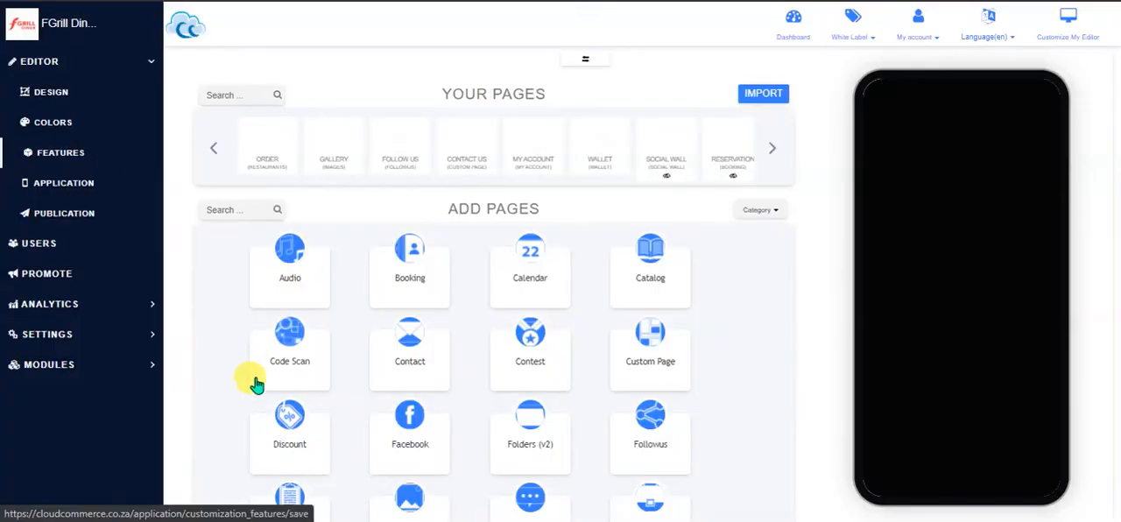
{"action": "scroll", "coordinate": [709, 332], "scroll_direction": "down", "scroll_amount": 3}
{"action": "scroll", "coordinate": [759, 339], "scroll_direction": "down", "scroll_amount": 5}
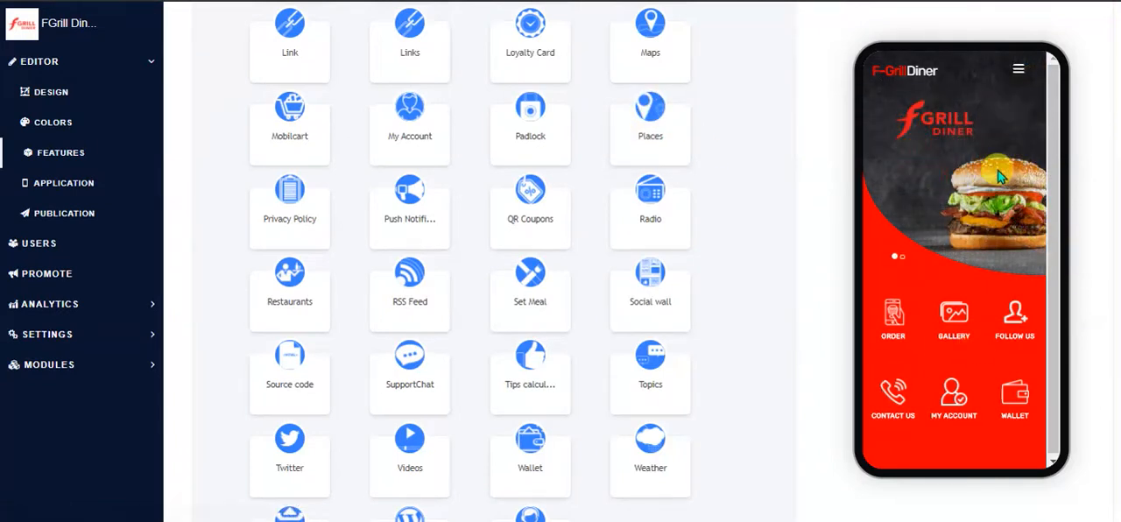
{"action": "left_click", "coordinate": [653, 194]}
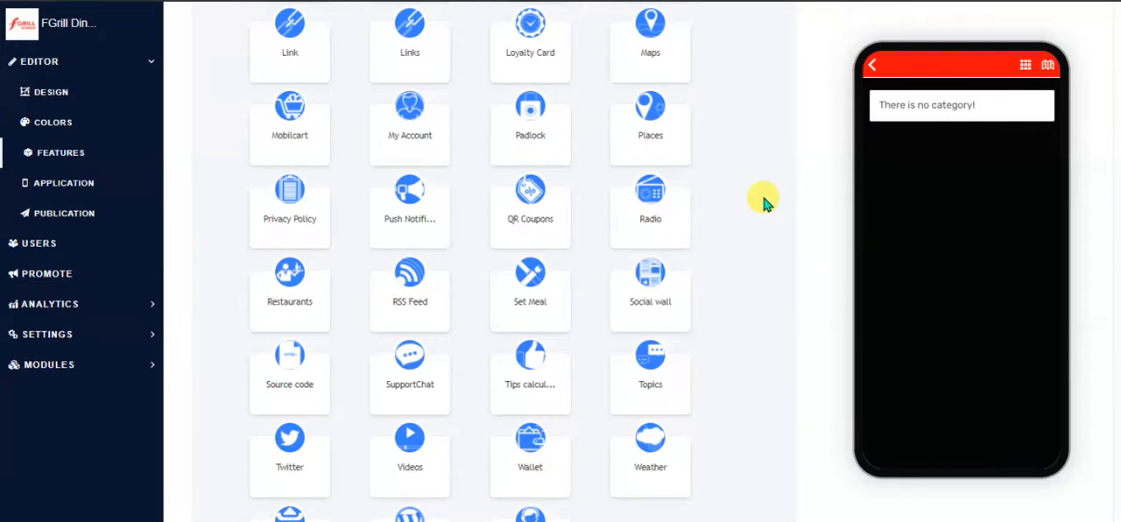
{"action": "scroll", "coordinate": [847, 247], "scroll_direction": "up", "scroll_amount": 1}
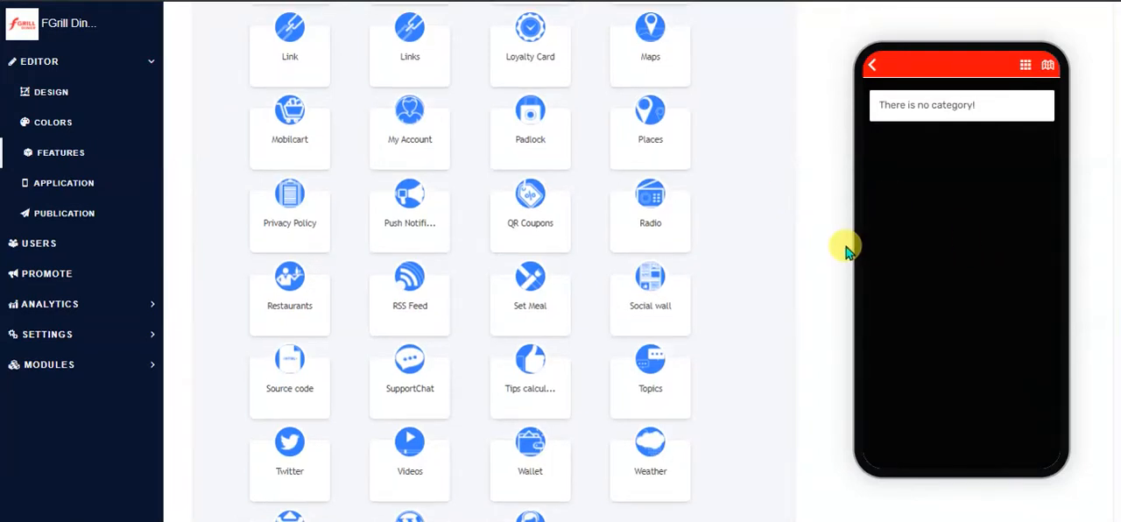
{"action": "scroll", "coordinate": [833, 249], "scroll_direction": "up", "scroll_amount": 1}
{"action": "scroll", "coordinate": [827, 246], "scroll_direction": "up", "scroll_amount": 10}
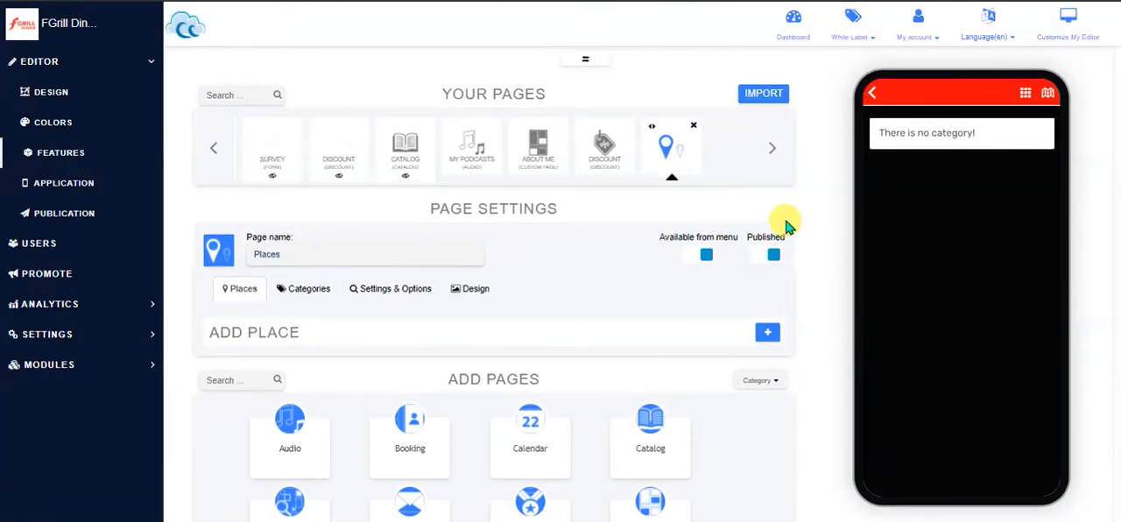
Examine the Places page's background options and its settings, including the choices for default page and default layout
{"action": "left_click", "coordinate": [470, 292]}
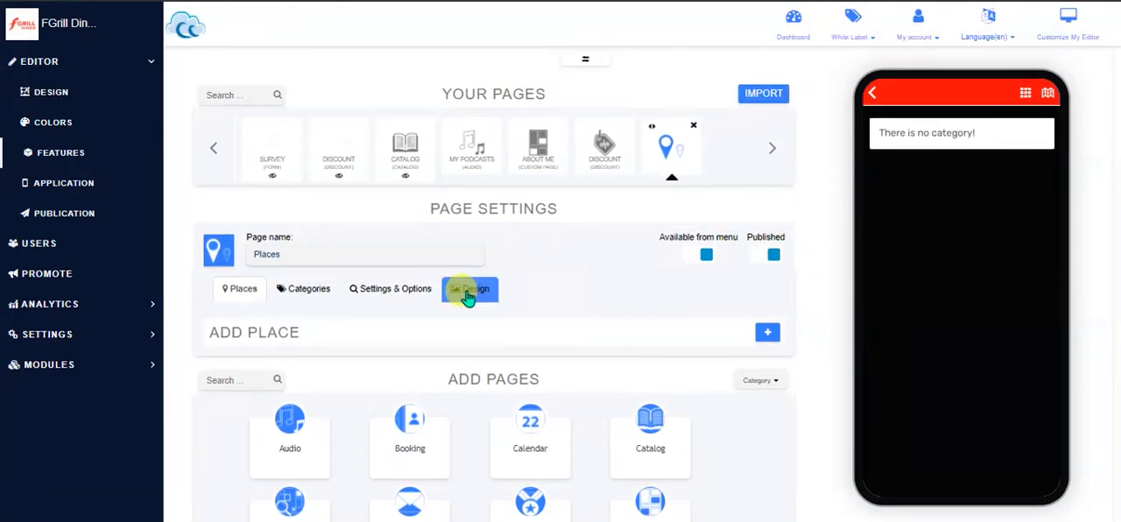
{"action": "left_click", "coordinate": [390, 296]}
{"action": "scroll", "coordinate": [389, 294], "scroll_direction": "down", "scroll_amount": 2}
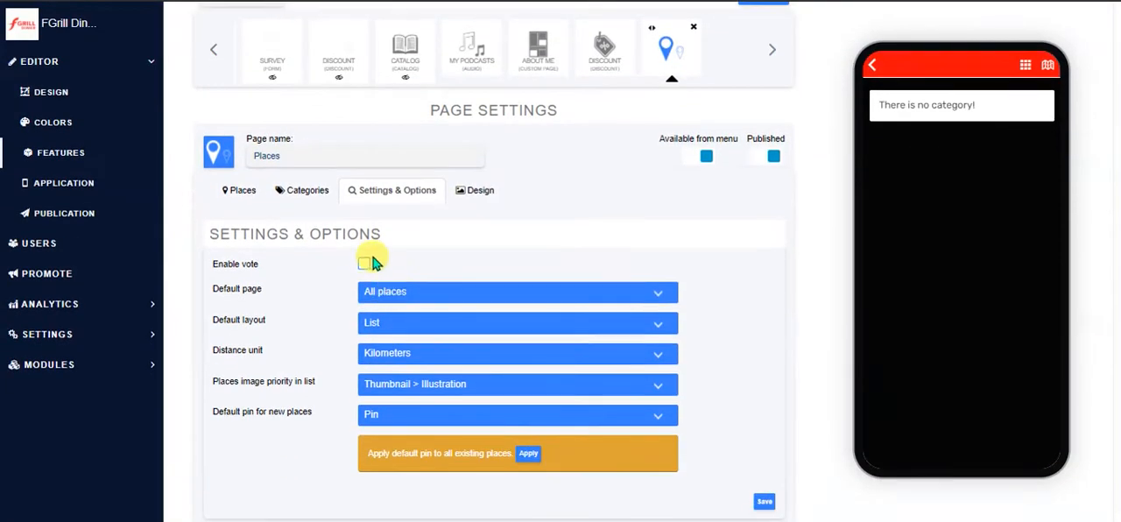
{"action": "left_click", "coordinate": [438, 294]}
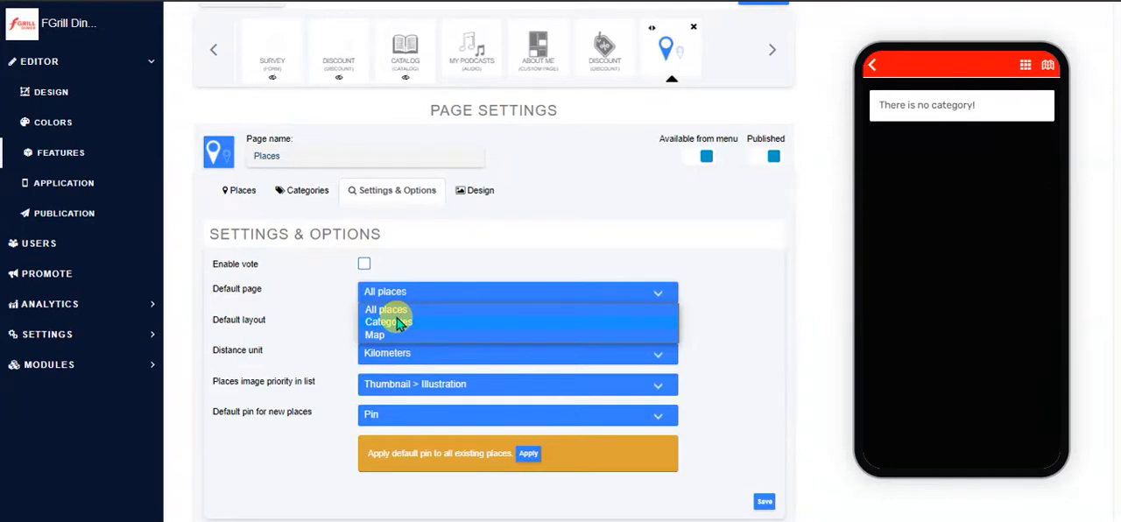
{"action": "left_click", "coordinate": [419, 289]}
{"action": "left_click", "coordinate": [419, 323]}
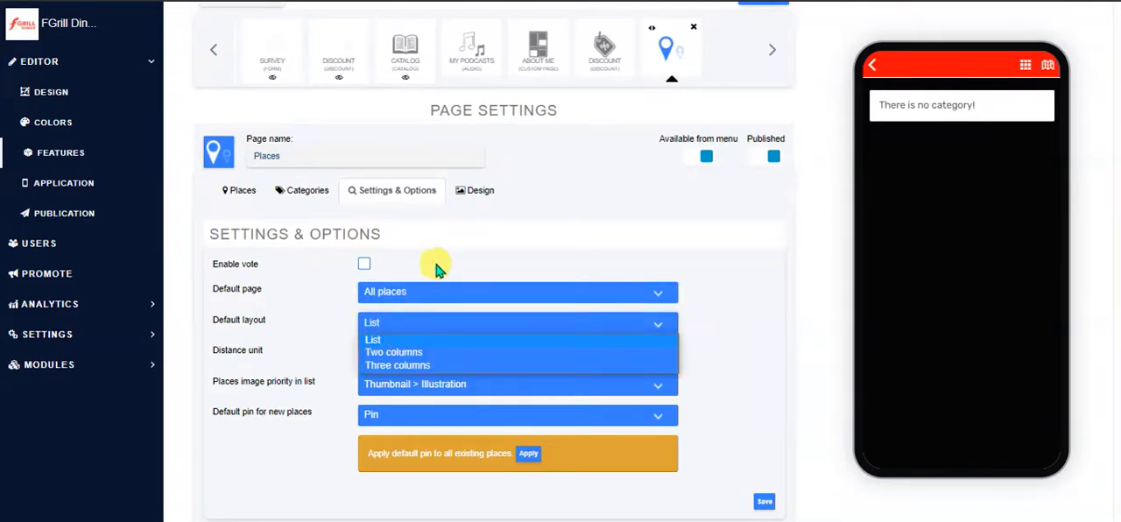
{"action": "left_click", "coordinate": [431, 280]}
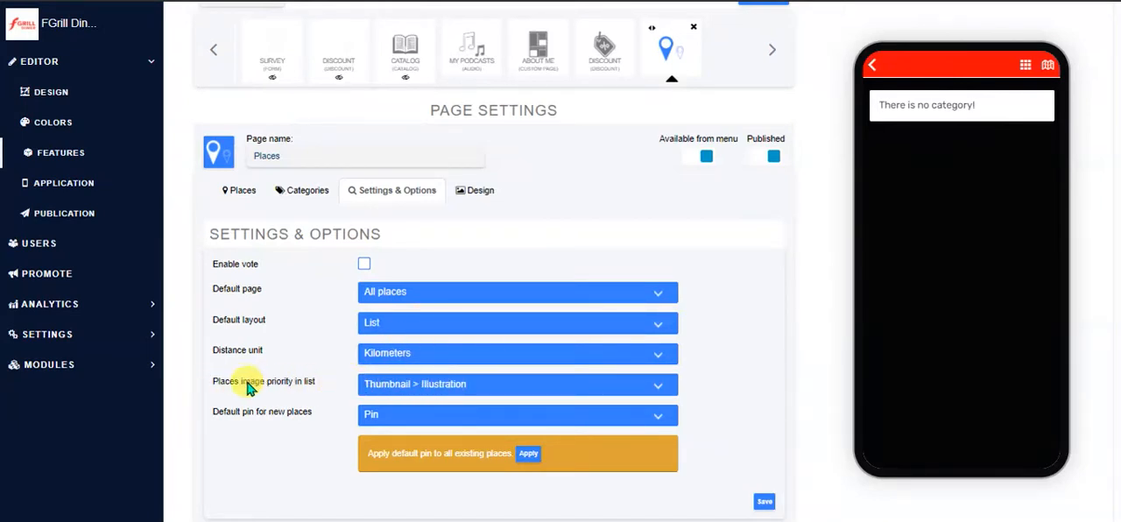
{"action": "scroll", "coordinate": [811, 400], "scroll_direction": "down", "scroll_amount": 1}
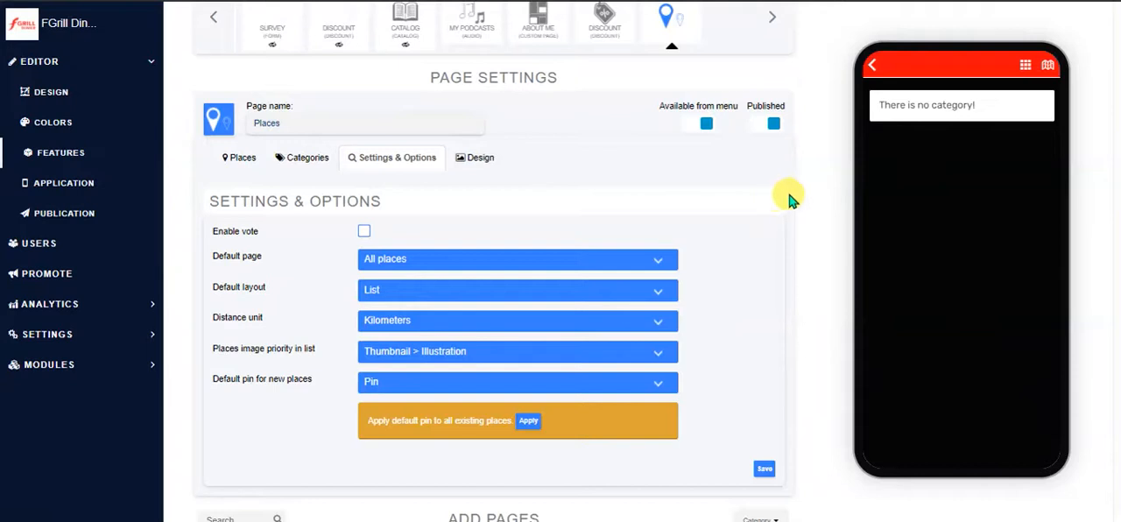
Start a new category for the Places page, name it Cat Name and check its description and image fields
{"action": "left_click", "coordinate": [308, 155]}
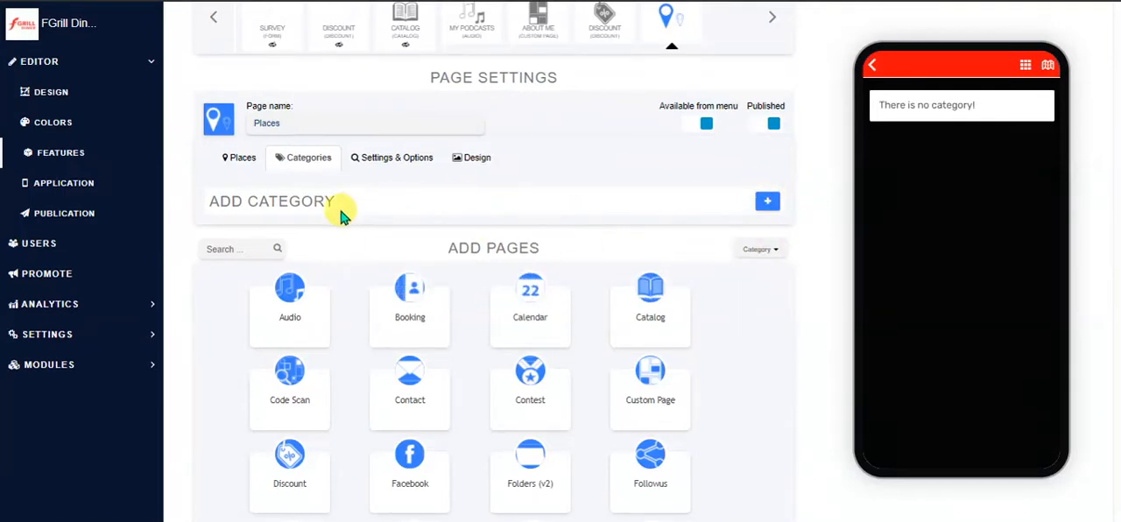
{"action": "left_click", "coordinate": [768, 203]}
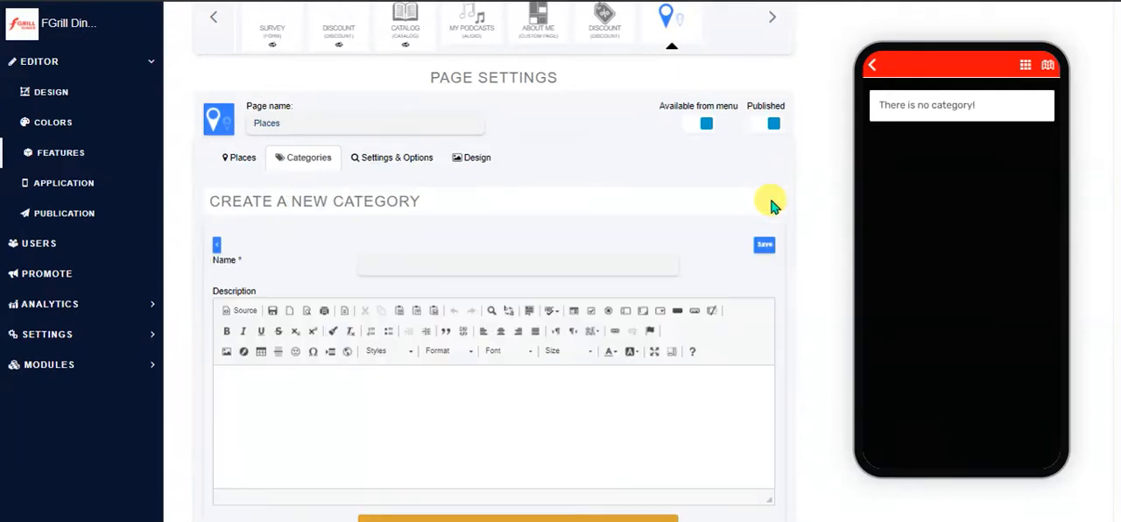
{"action": "left_click", "coordinate": [425, 262]}
{"action": "type", "text": "Cat"}
{"action": "type", "text": "Demo"}
{"action": "key", "text": "BackSpace"}
{"action": "key", "text": "BackSpace"}
{"action": "key", "text": "BackSpace"}
{"action": "key", "text": "BackSpace"}
{"action": "type", "text": "Name"}
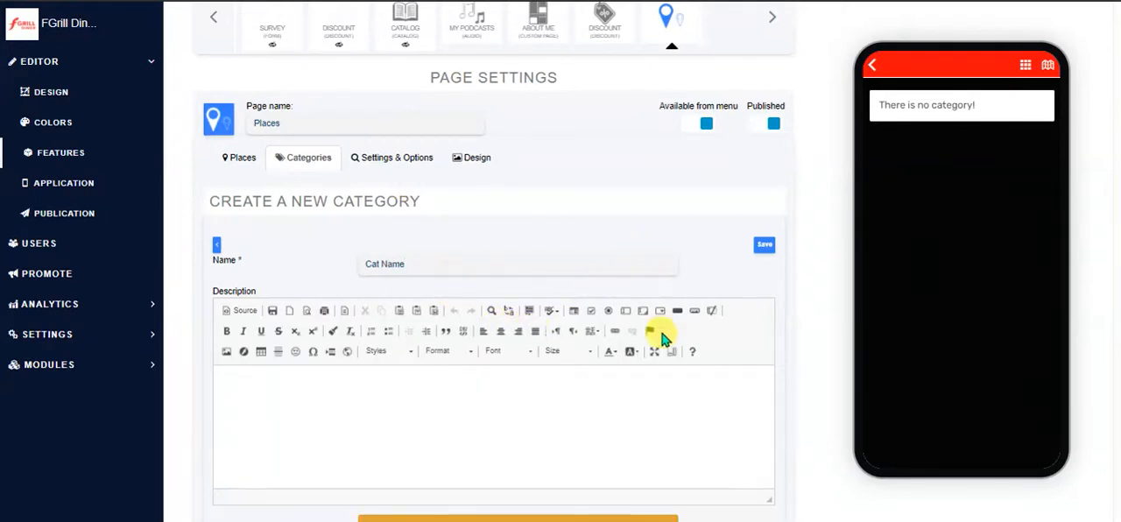
{"action": "scroll", "coordinate": [791, 334], "scroll_direction": "down", "scroll_amount": 3}
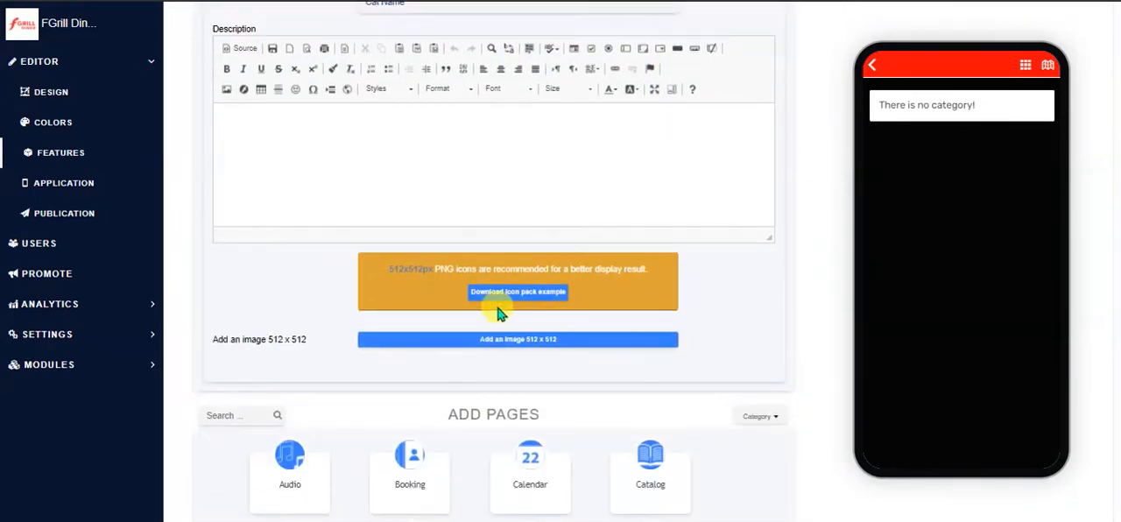
{"action": "scroll", "coordinate": [782, 282], "scroll_direction": "up", "scroll_amount": 4}
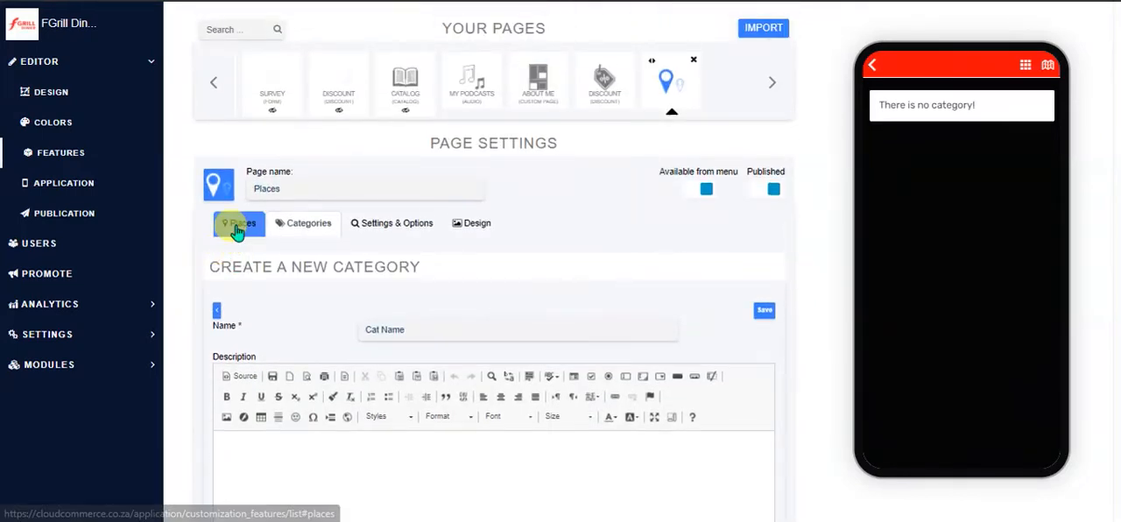
Open the form for creating a place and examine its title, image, tag, category, section and address fields
{"action": "left_click", "coordinate": [240, 225]}
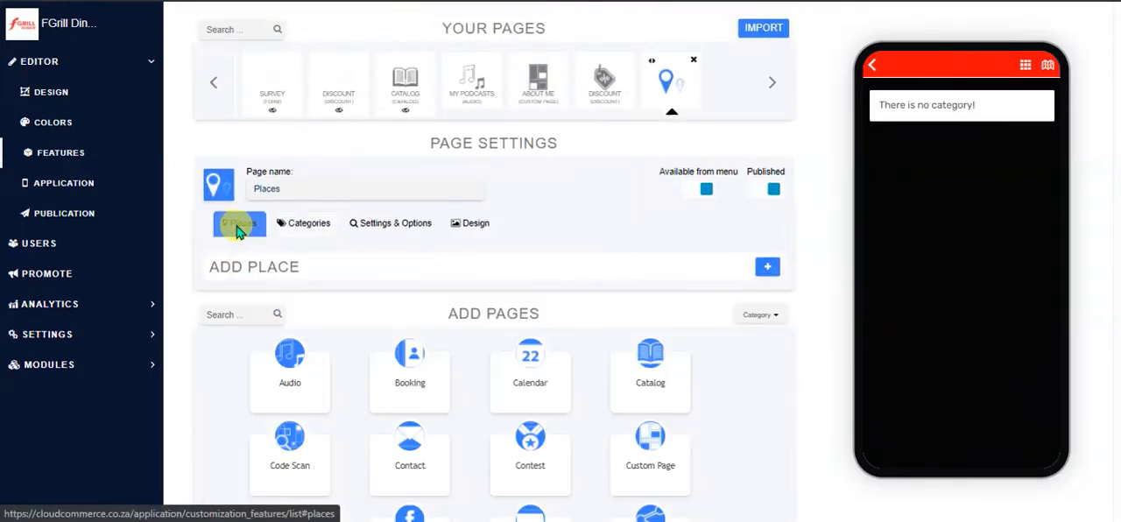
{"action": "left_click", "coordinate": [768, 272]}
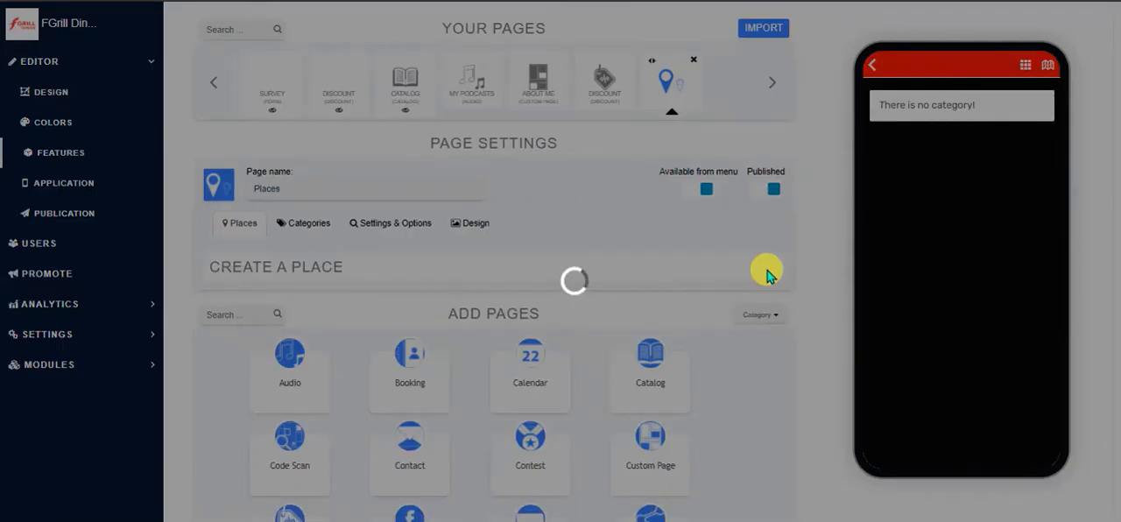
{"action": "scroll", "coordinate": [418, 321], "scroll_direction": "down", "scroll_amount": 3}
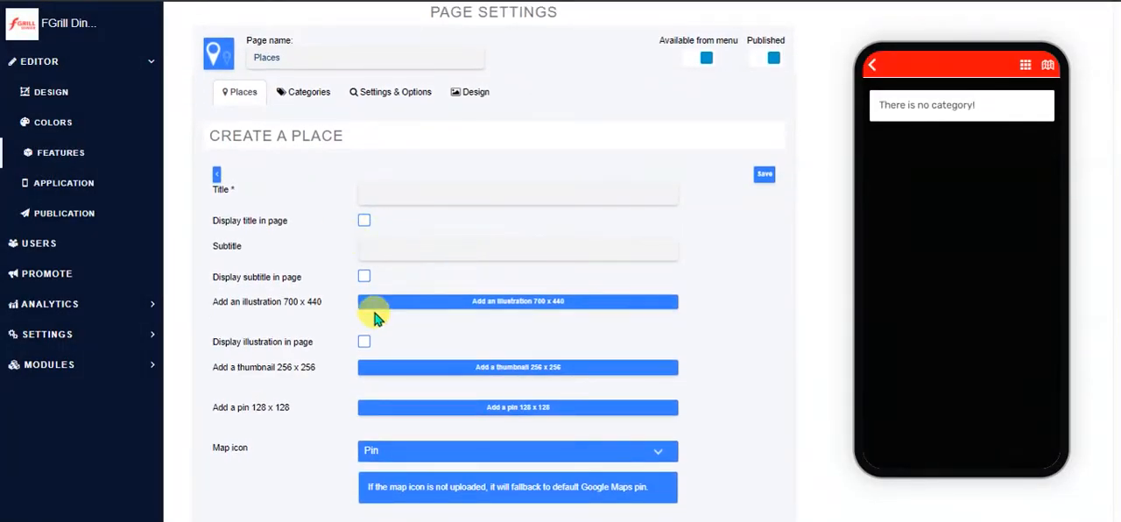
{"action": "scroll", "coordinate": [526, 322], "scroll_direction": "down", "scroll_amount": 1}
{"action": "scroll", "coordinate": [525, 317], "scroll_direction": "down", "scroll_amount": 7}
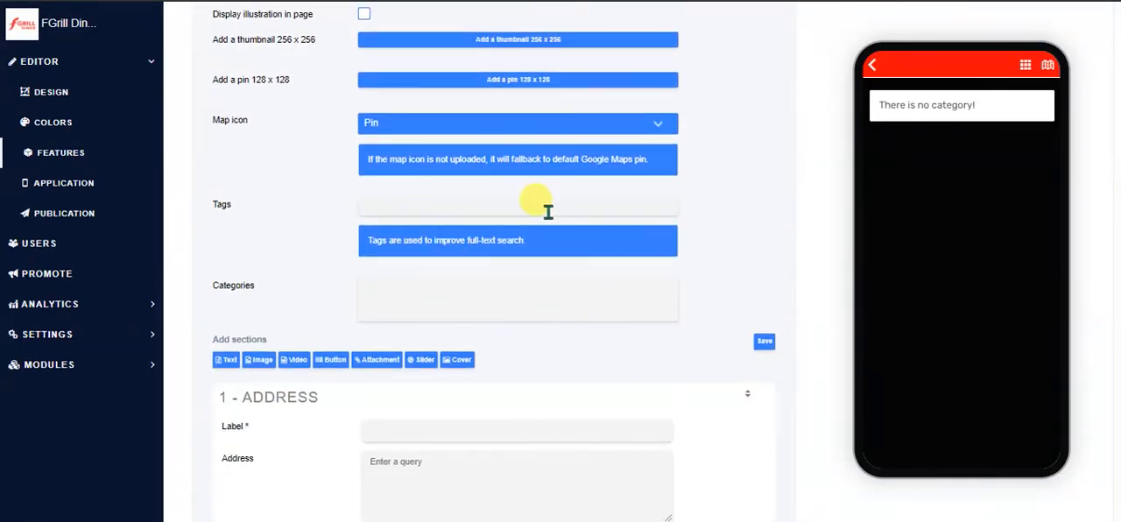
{"action": "scroll", "coordinate": [565, 218], "scroll_direction": "down", "scroll_amount": 2}
{"action": "scroll", "coordinate": [280, 258], "scroll_direction": "down", "scroll_amount": 2}
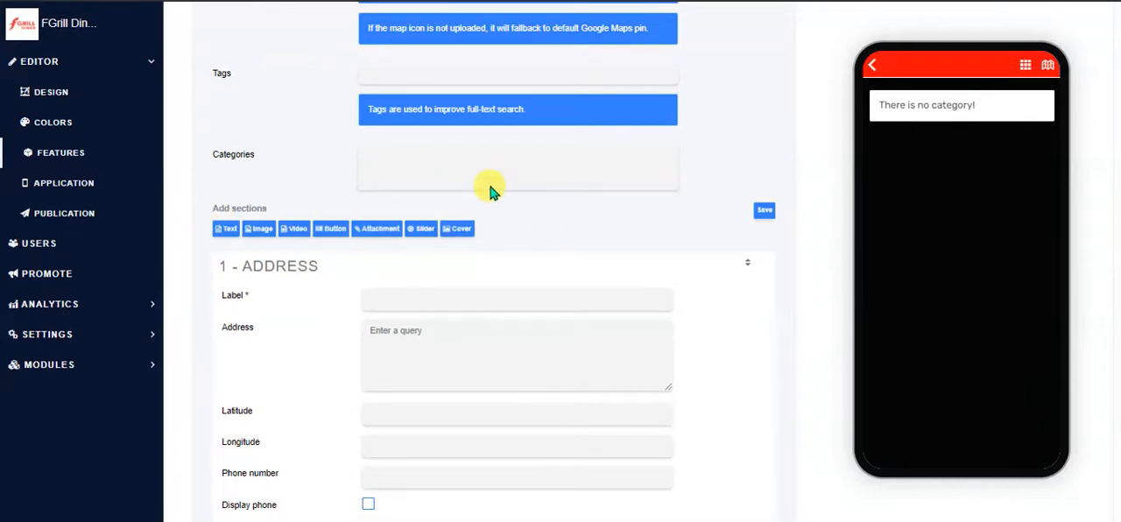
{"action": "scroll", "coordinate": [478, 171], "scroll_direction": "up", "scroll_amount": 5}
{"action": "scroll", "coordinate": [487, 169], "scroll_direction": "down", "scroll_amount": 7}
{"action": "scroll", "coordinate": [620, 241], "scroll_direction": "down", "scroll_amount": 2}
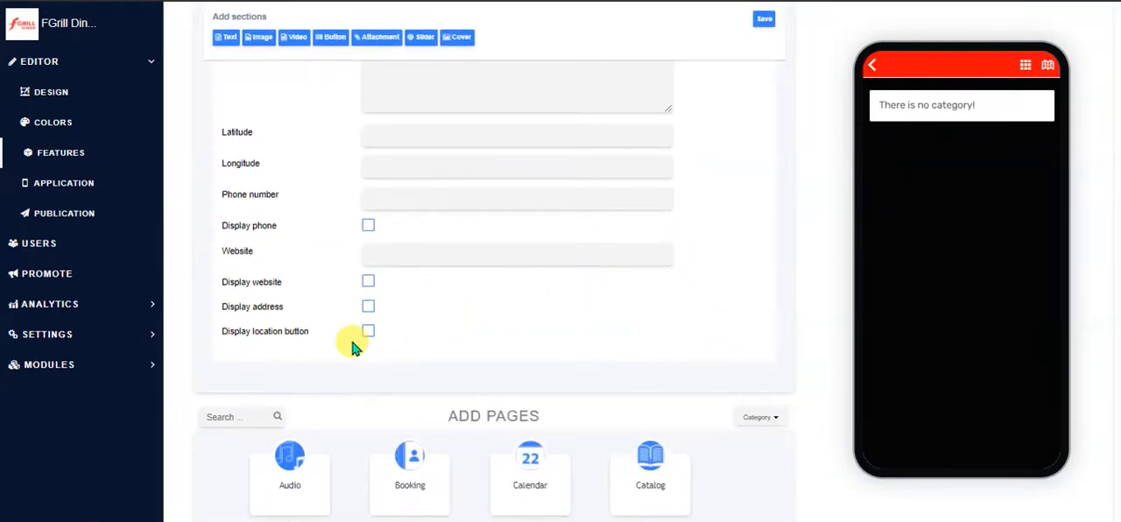
{"action": "scroll", "coordinate": [764, 204], "scroll_direction": "up", "scroll_amount": 1}
{"action": "scroll", "coordinate": [764, 204], "scroll_direction": "up", "scroll_amount": 10}
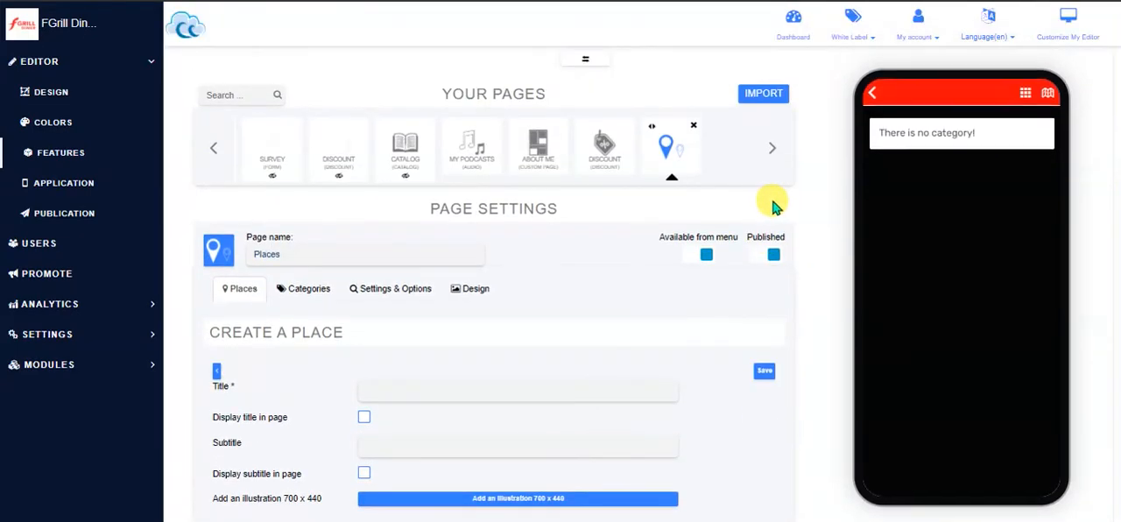
Delete the Places page from the app and reload the features list
{"action": "left_click", "coordinate": [681, 129]}
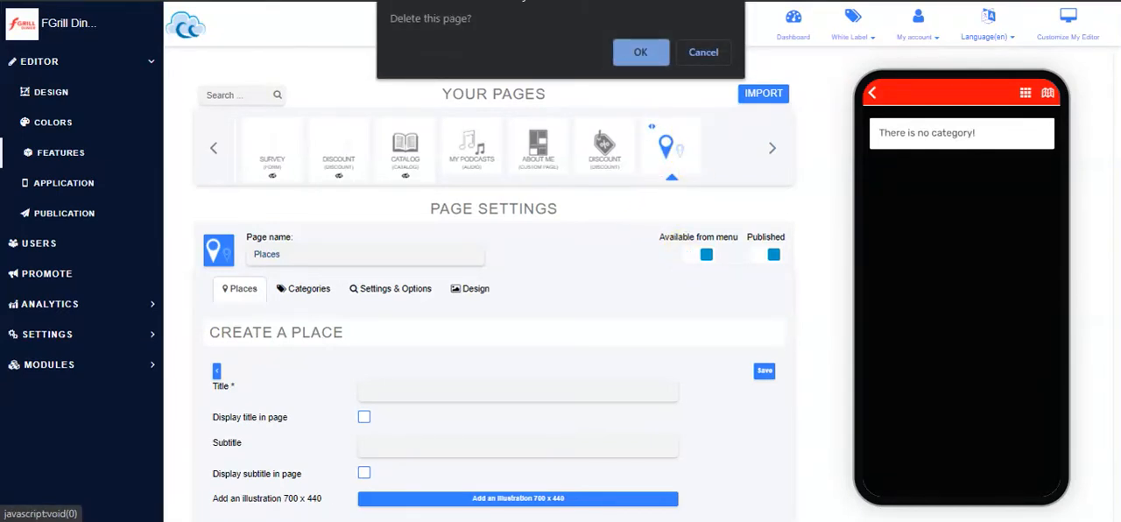
{"action": "left_click", "coordinate": [645, 51]}
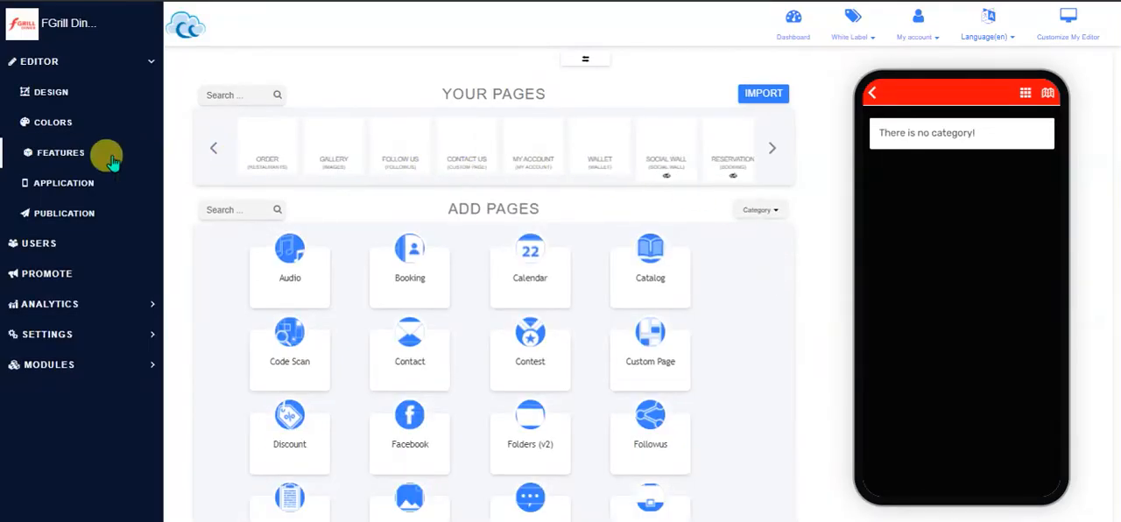
{"action": "left_click", "coordinate": [68, 153]}
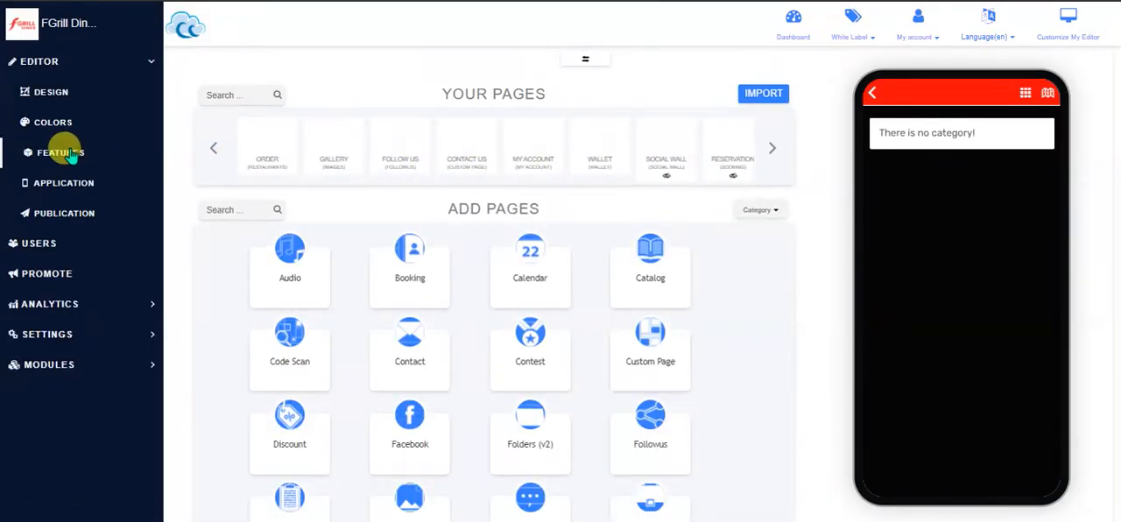
Look through the remaining page types that can be added, down to the end of the list
{"action": "scroll", "coordinate": [815, 319], "scroll_direction": "down", "scroll_amount": 4}
{"action": "scroll", "coordinate": [792, 320], "scroll_direction": "down", "scroll_amount": 1}
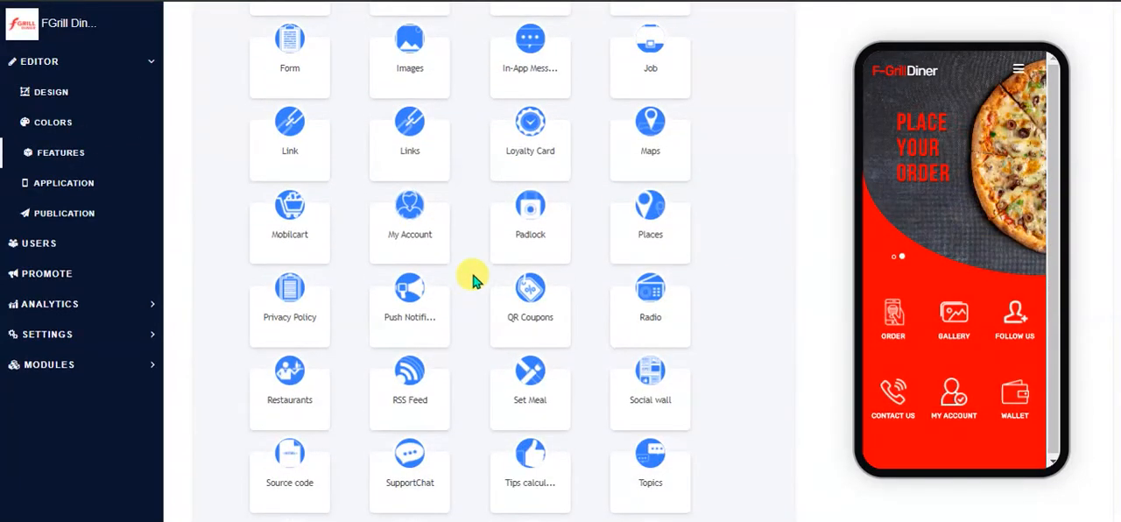
{"action": "scroll", "coordinate": [758, 253], "scroll_direction": "down", "scroll_amount": 2}
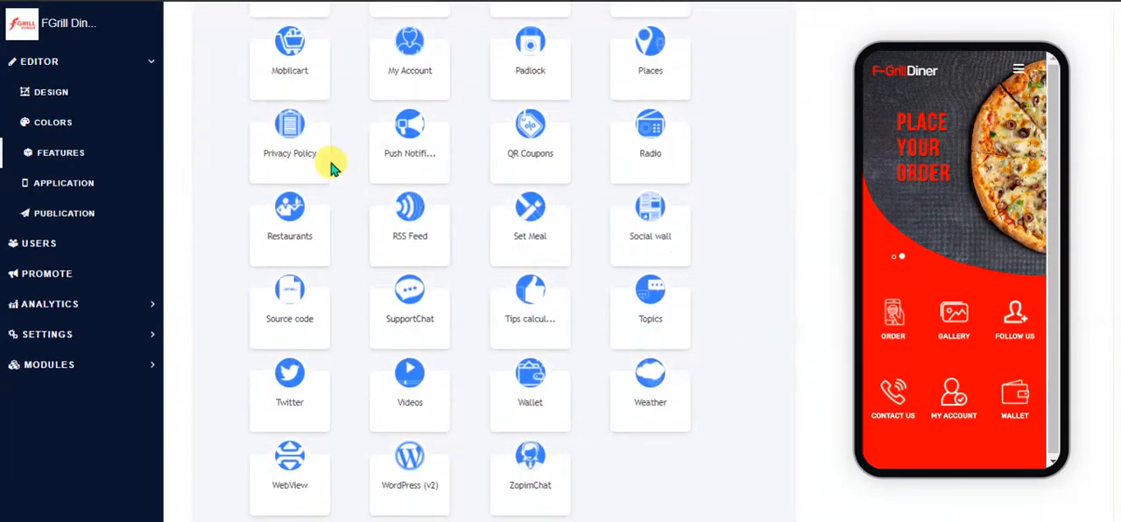
{"action": "scroll", "coordinate": [292, 148], "scroll_direction": "down", "scroll_amount": 1}
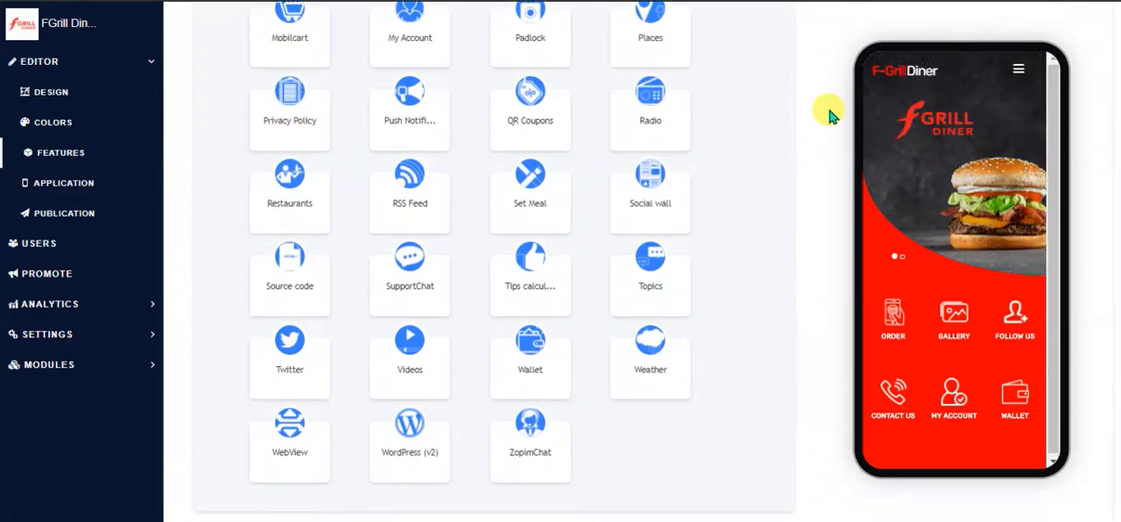
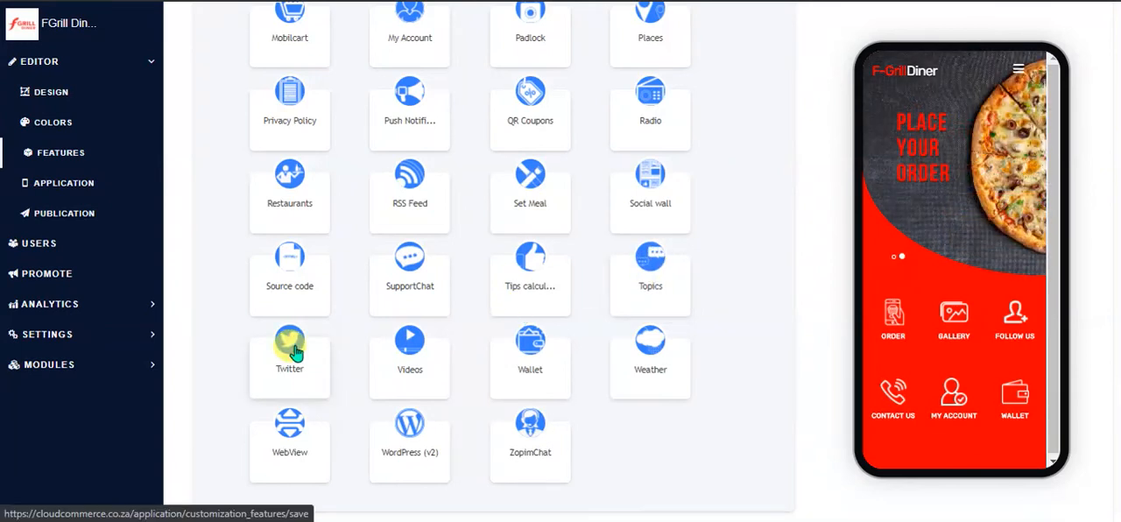
Add a Videos page to the app and show its content source options: YouTube, Podcast and Vimeo
{"action": "left_click", "coordinate": [416, 346]}
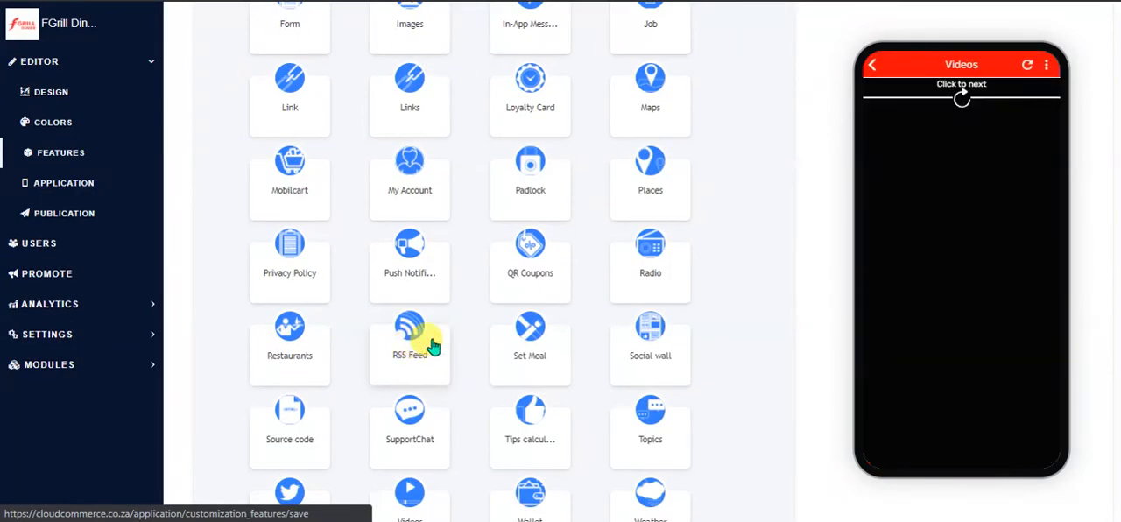
{"action": "scroll", "coordinate": [432, 346], "scroll_direction": "up", "scroll_amount": 8}
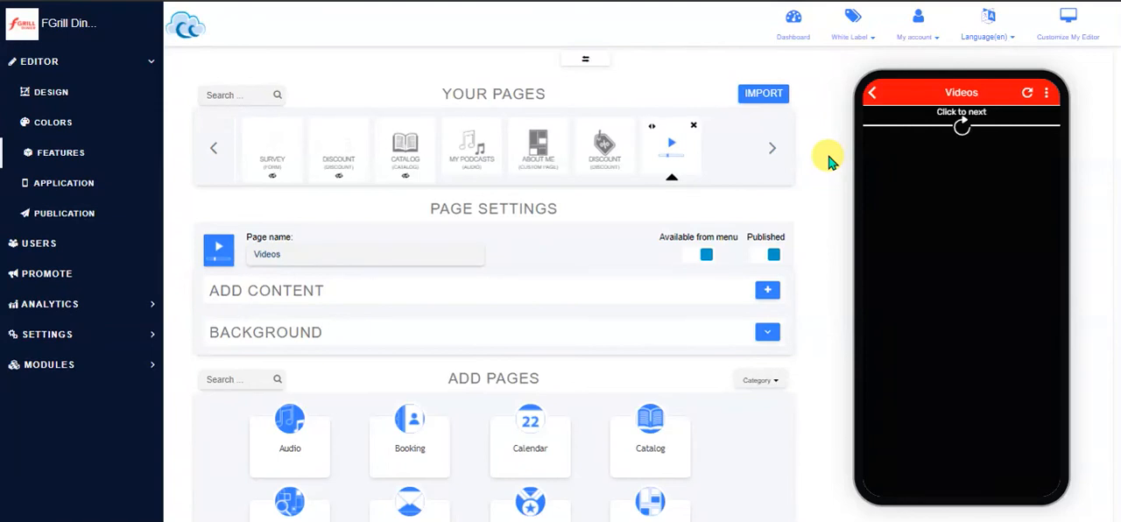
{"action": "left_click_drag", "start_coordinate": [306, 254], "coordinate": [239, 263]}
{"action": "left_click", "coordinate": [318, 259]}
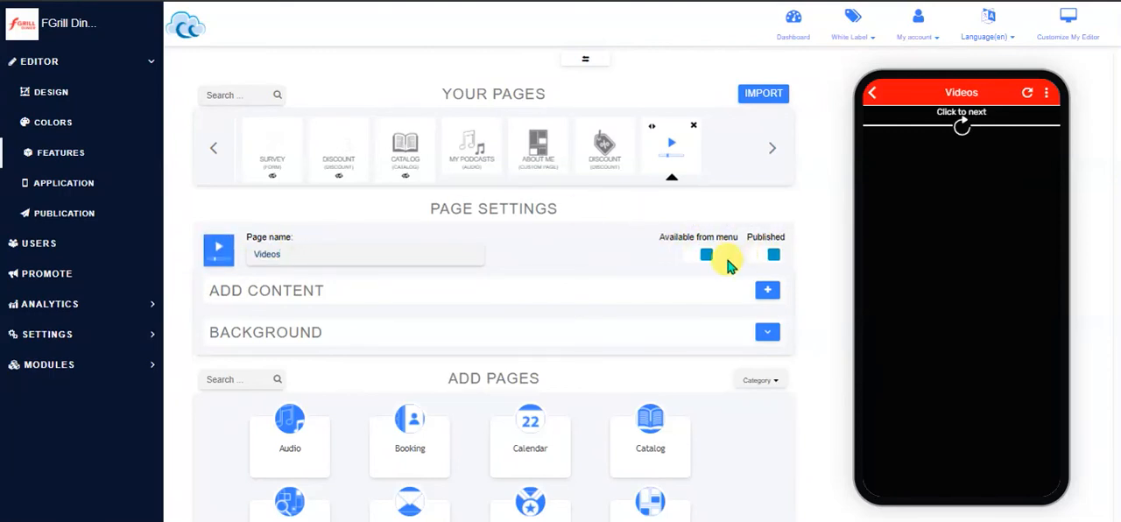
{"action": "left_click", "coordinate": [768, 295]}
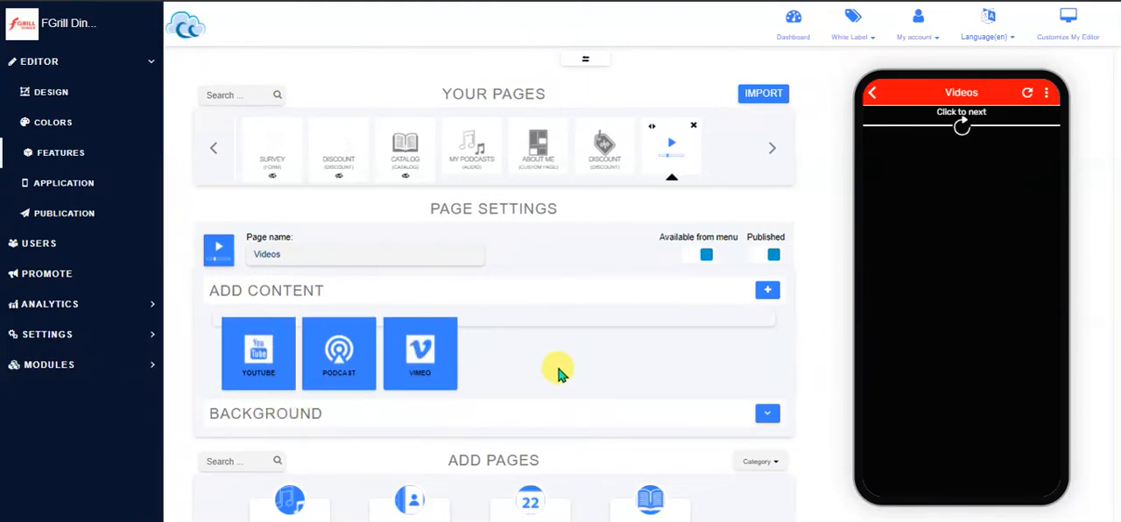
Delete the Videos page from the app, reload the features list and look over the available page types
{"action": "left_click", "coordinate": [690, 130]}
{"action": "left_click", "coordinate": [639, 53]}
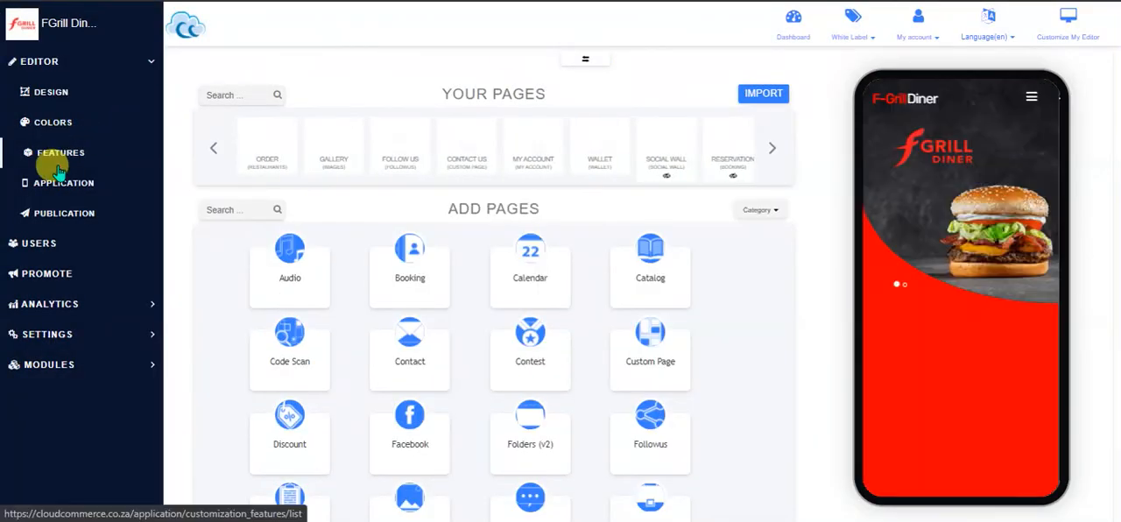
{"action": "left_click", "coordinate": [61, 151]}
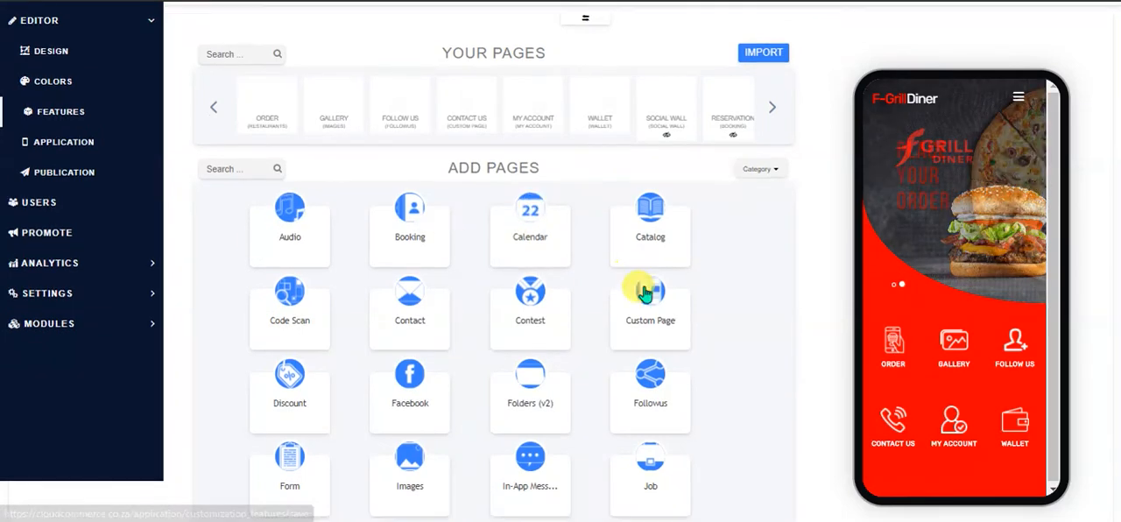
{"action": "scroll", "coordinate": [641, 288], "scroll_direction": "down", "scroll_amount": 7}
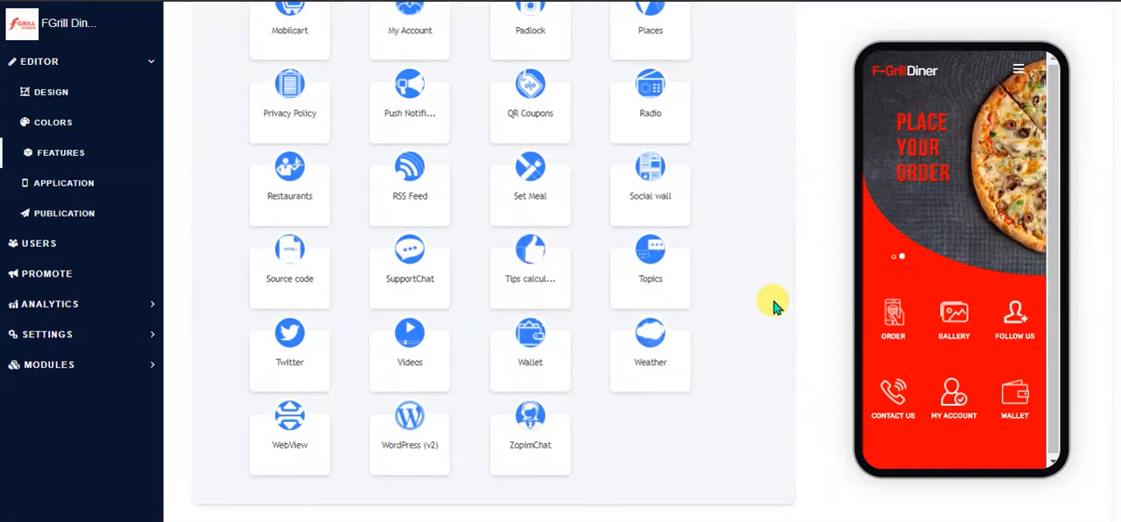
{"action": "scroll", "coordinate": [707, 302], "scroll_direction": "up", "scroll_amount": 8}
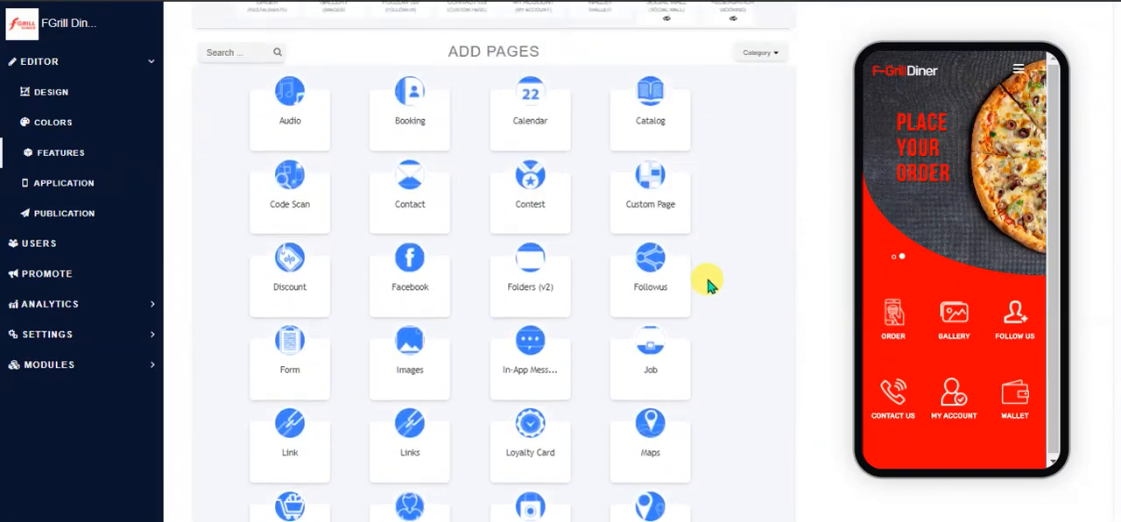